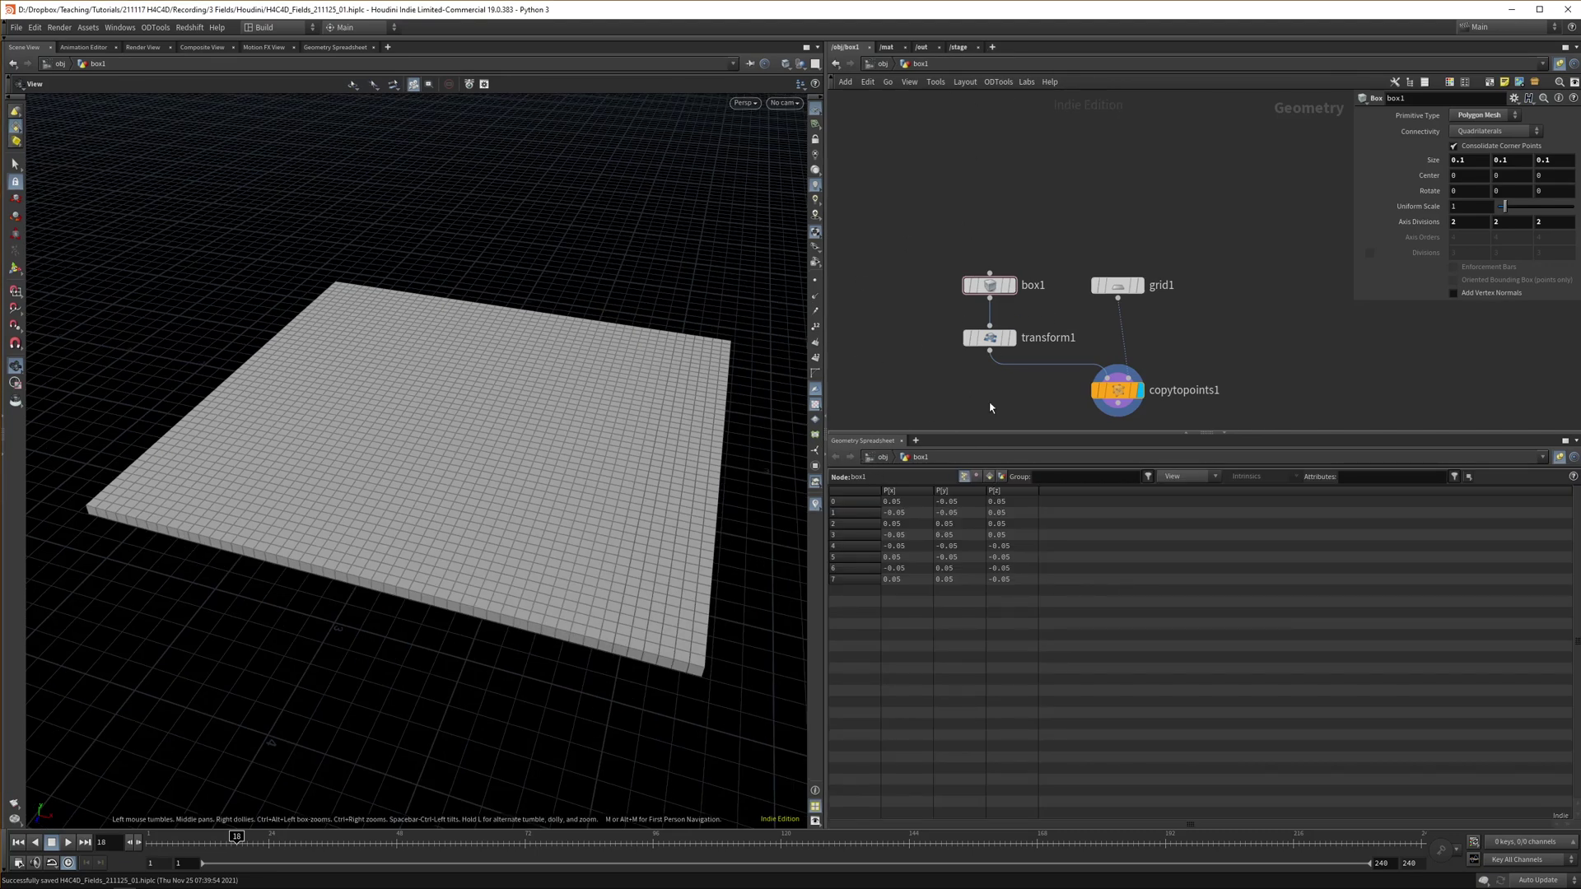
- Insert an Attribute Create node on the wire between grid1 and copytopoints1
middle_drag(999, 414, 975, 359)
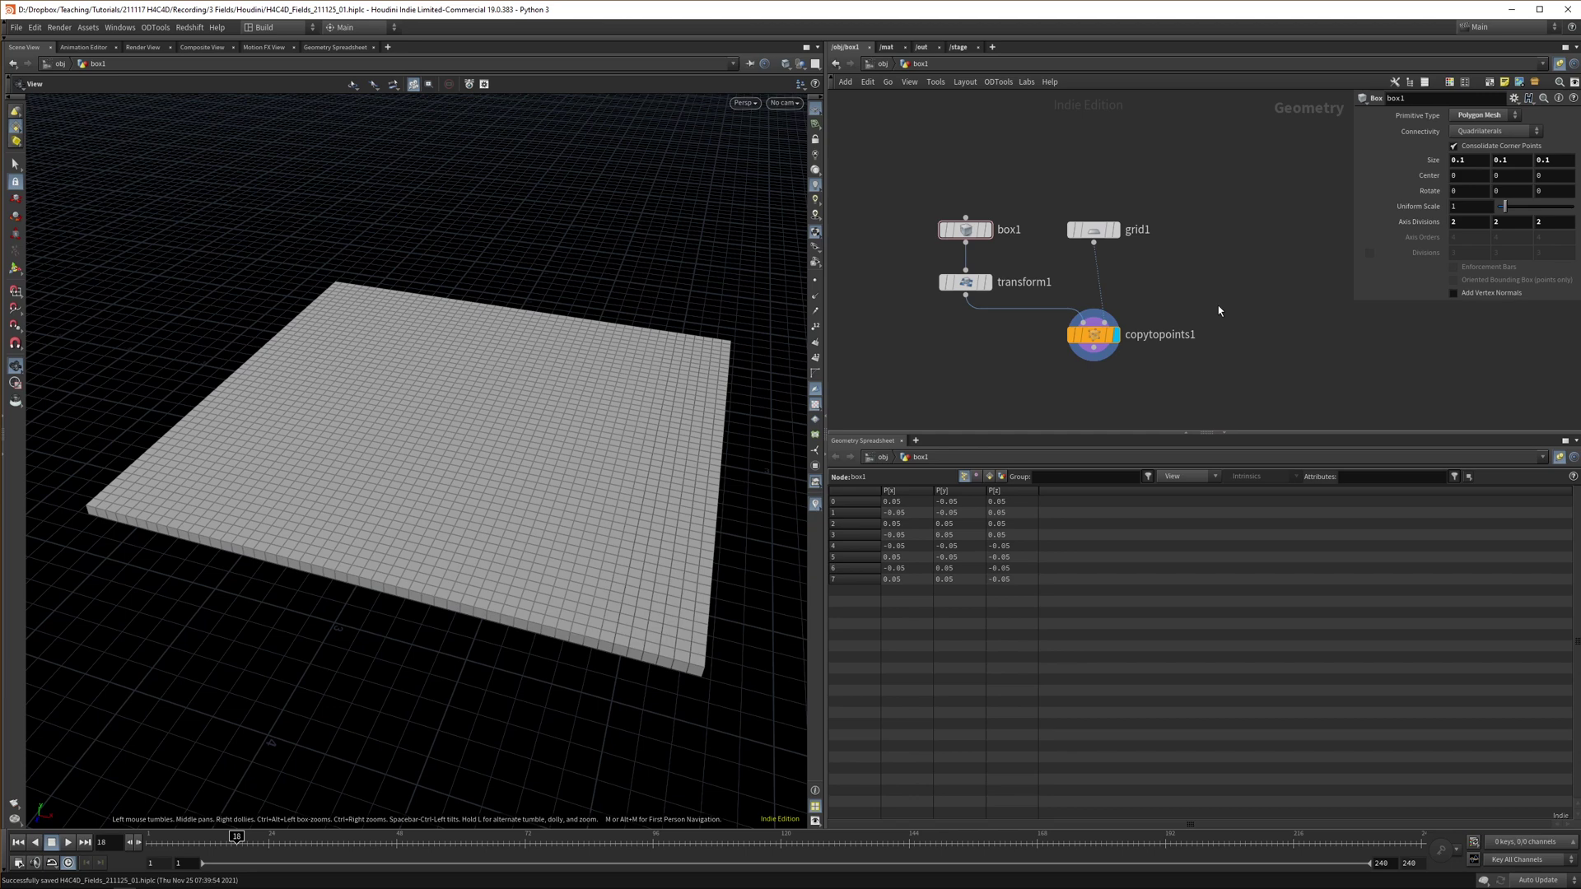
key(Tab)
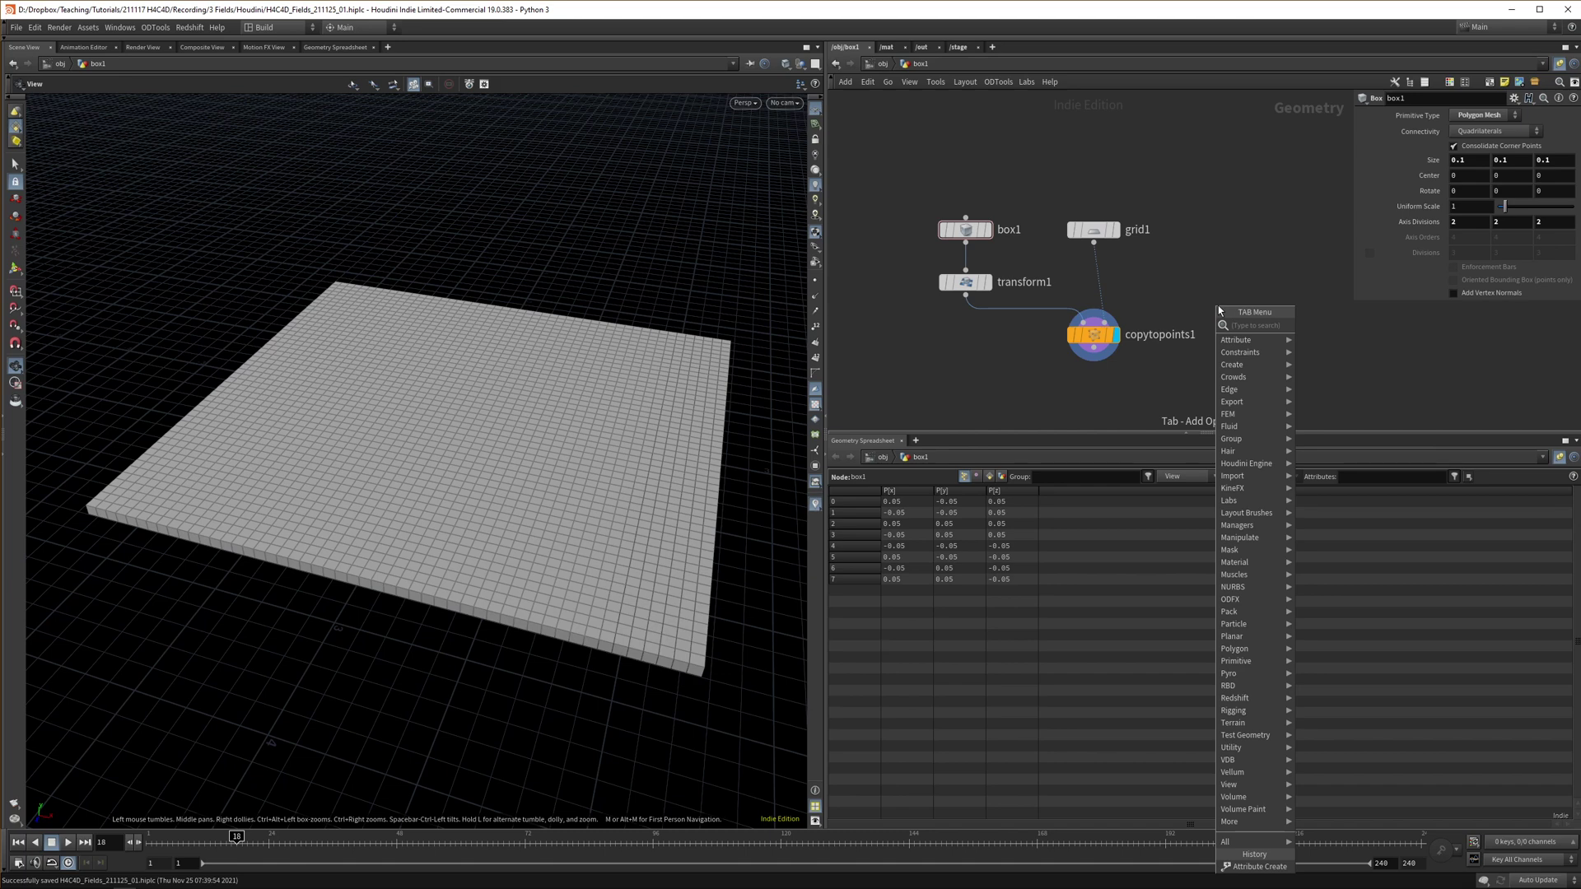
text(acr)
key(Return)
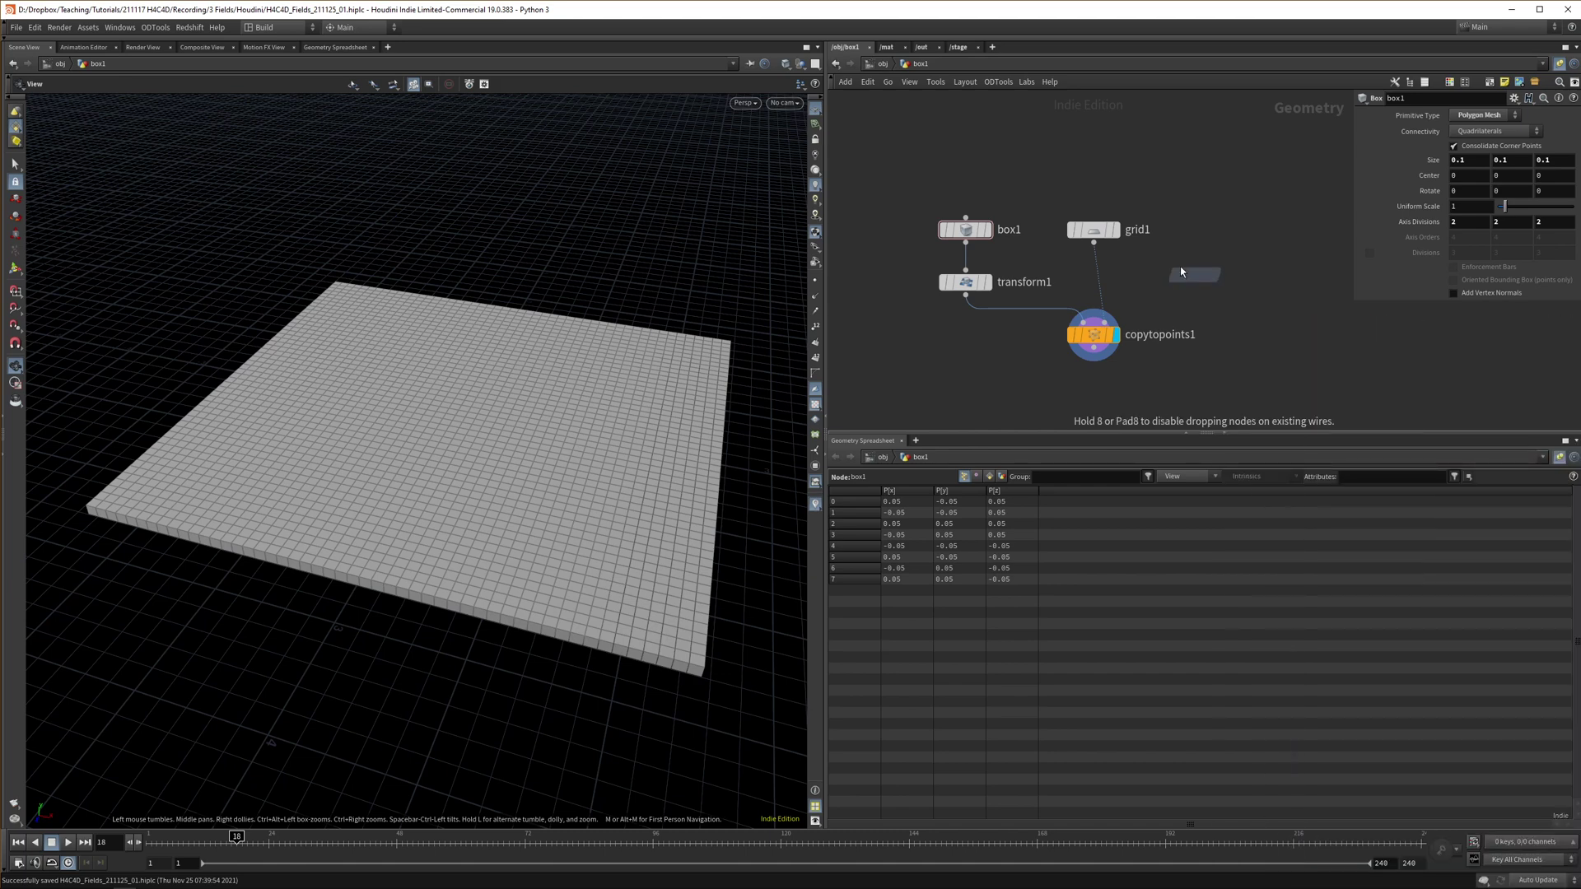
click(1072, 280)
- Name the new attribute pscale and set its value to 1
double_click(1526, 179)
drag(1351, 327, 1269, 329)
text(pscale)
key(Return)
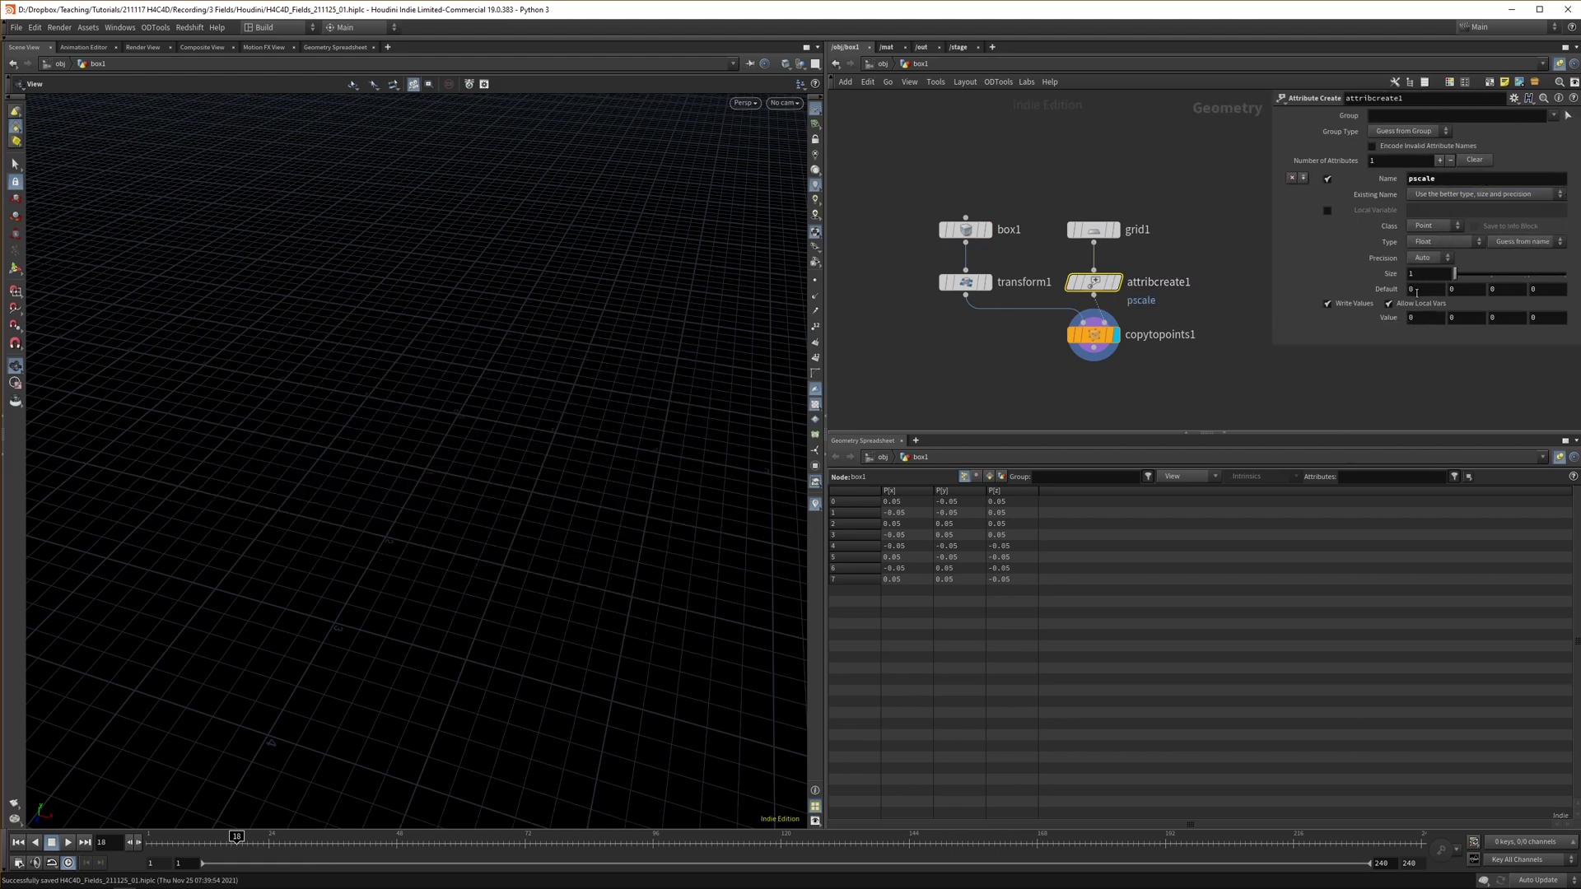
middle_drag(1424, 319, 1489, 316)
- Add a Sphere node beside the grid branch with a radius of 0.5 and the primitive type kept at Primitive
middle_drag(1208, 378, 1131, 388)
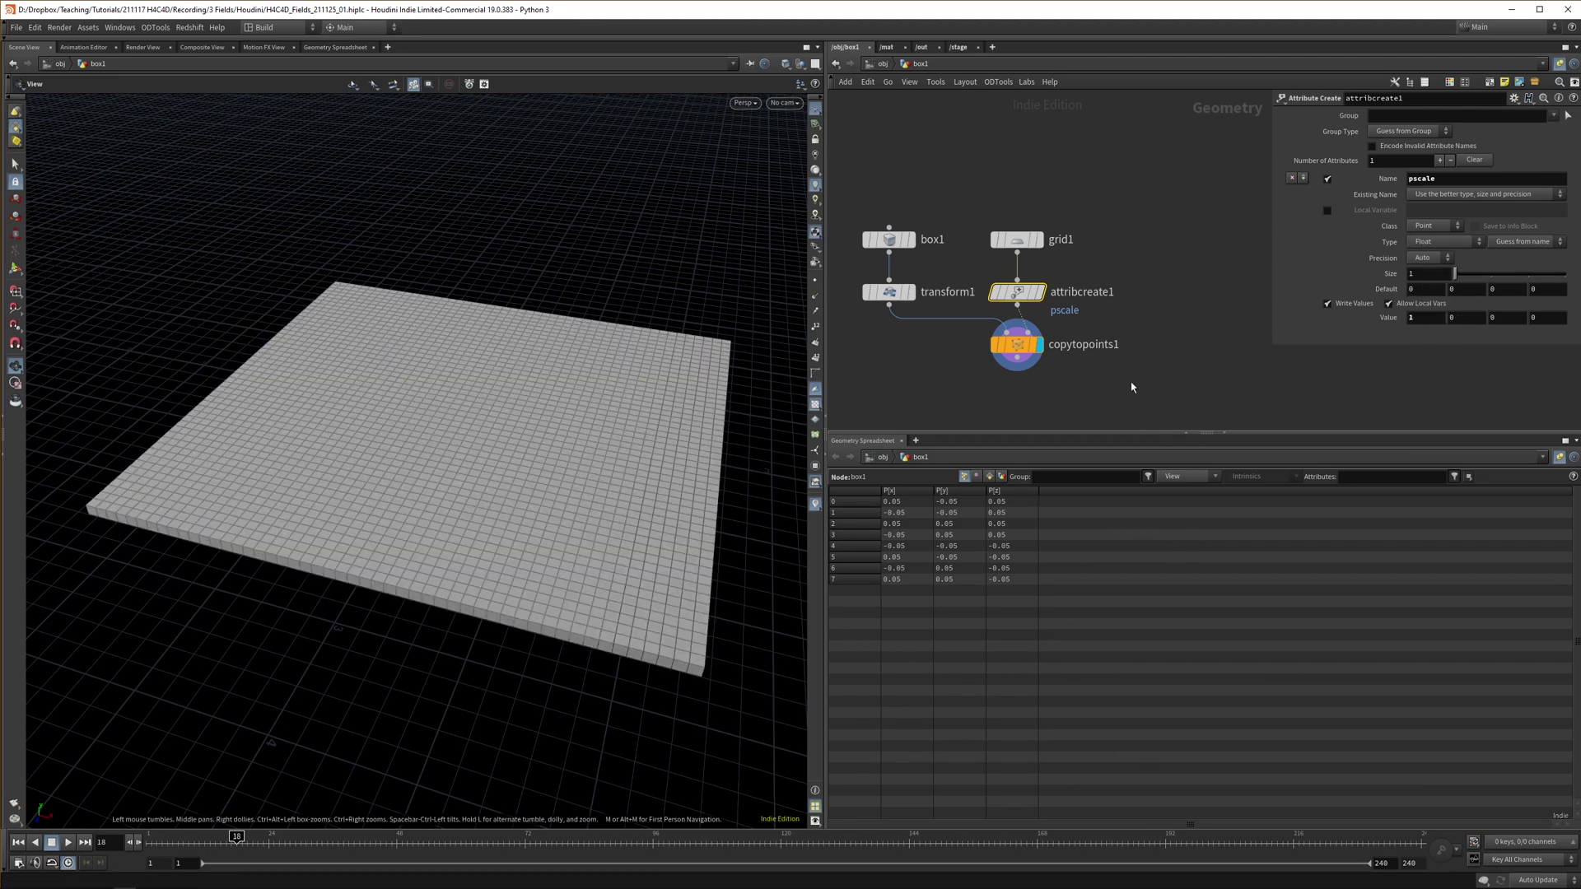
middle_drag(1142, 287, 1137, 265)
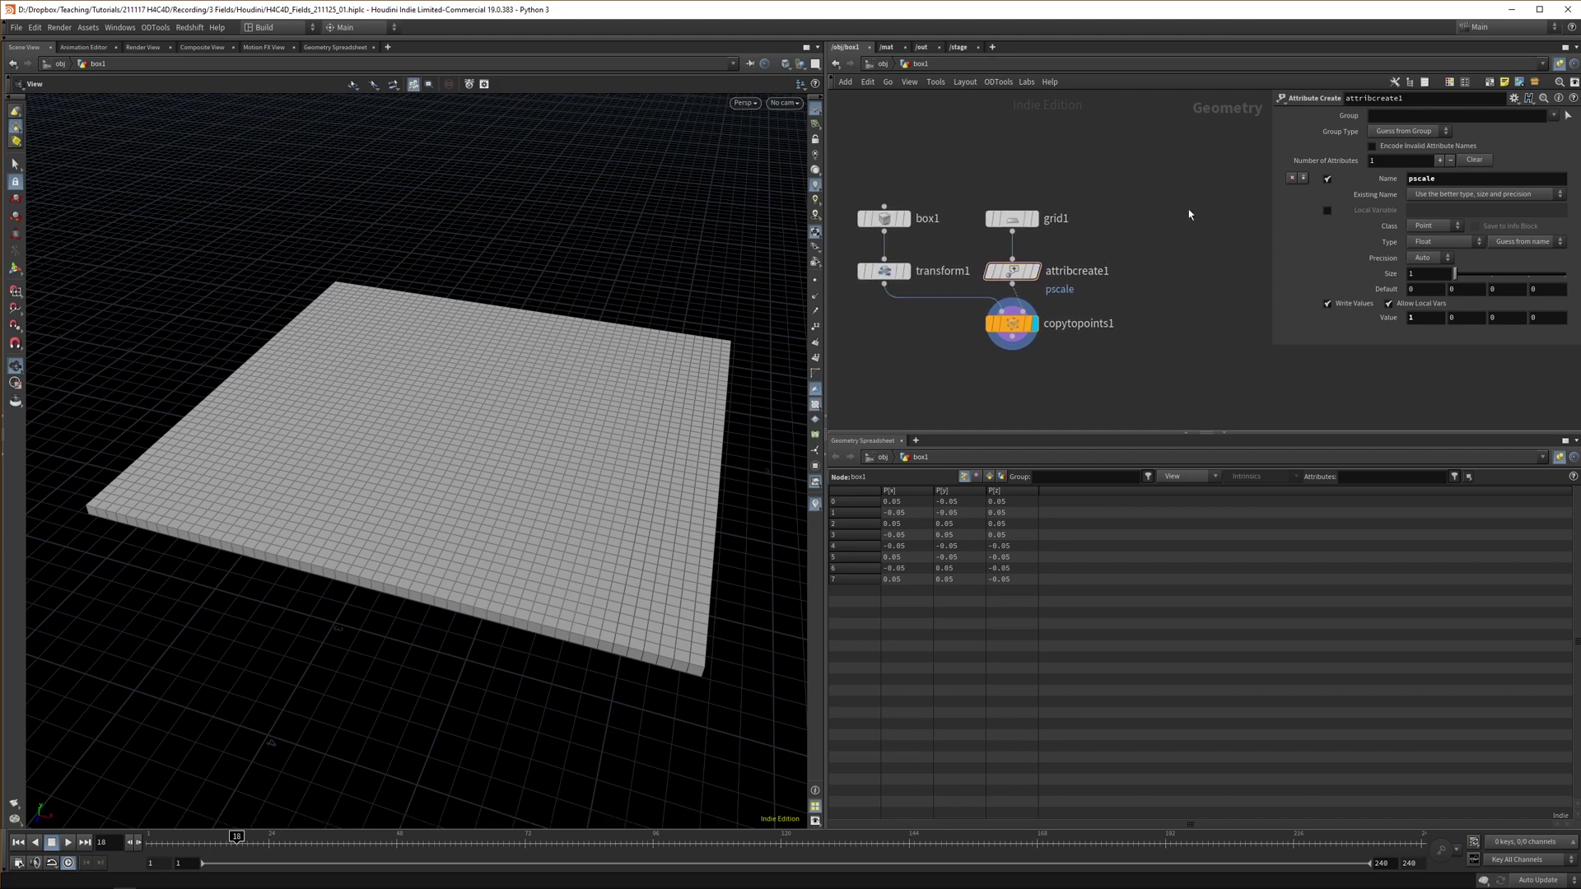
key(s)
click(1174, 179)
click(1404, 115)
click(1409, 128)
key(r)
drag(1172, 174, 1174, 190)
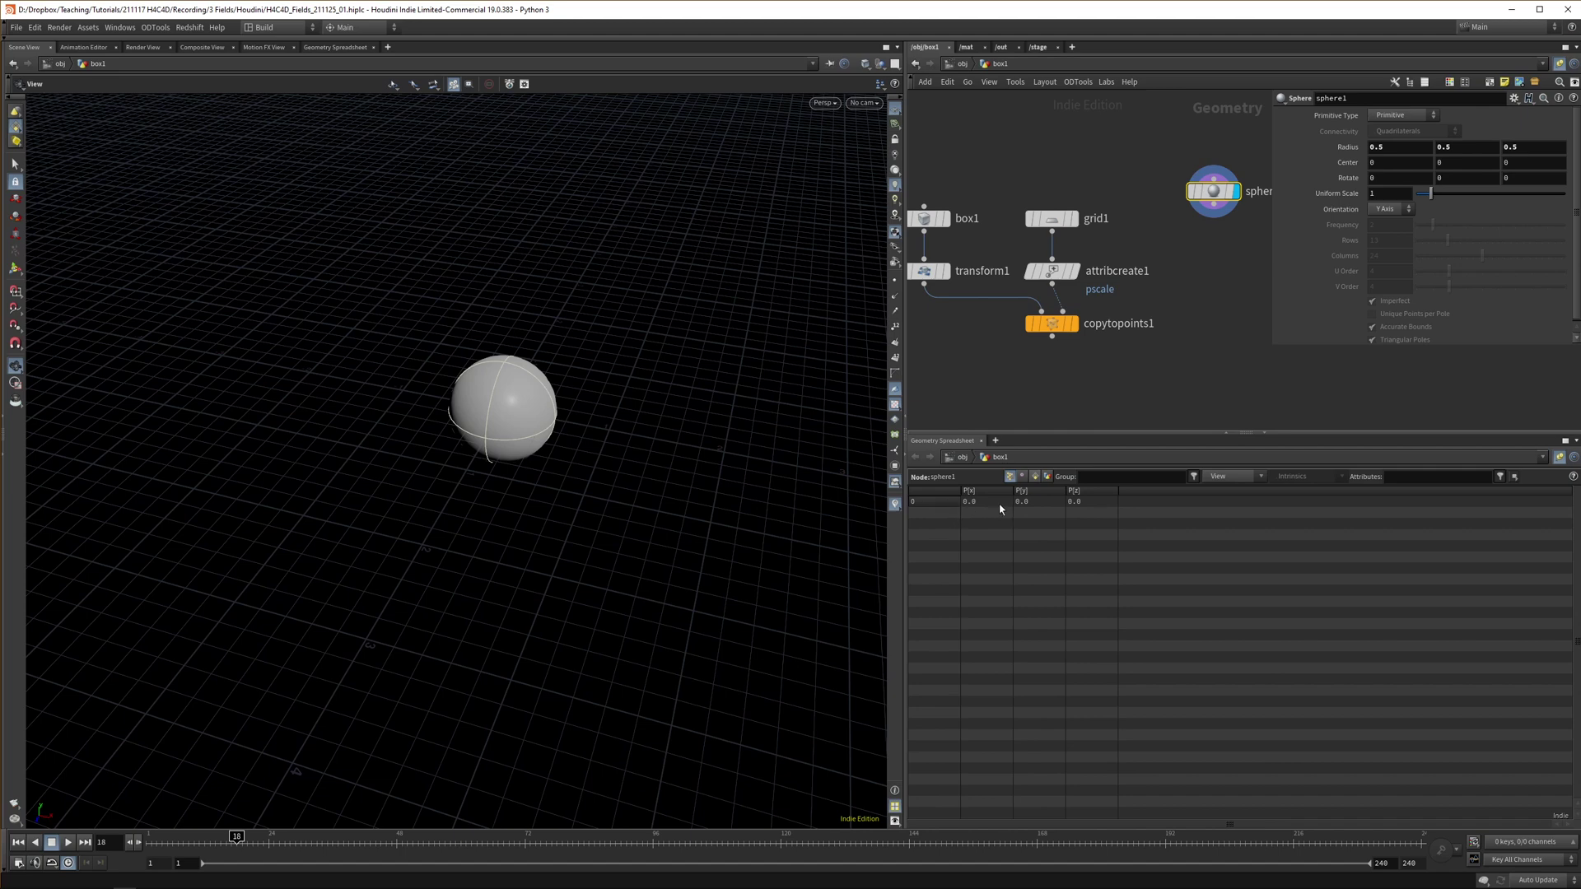
click(1400, 116)
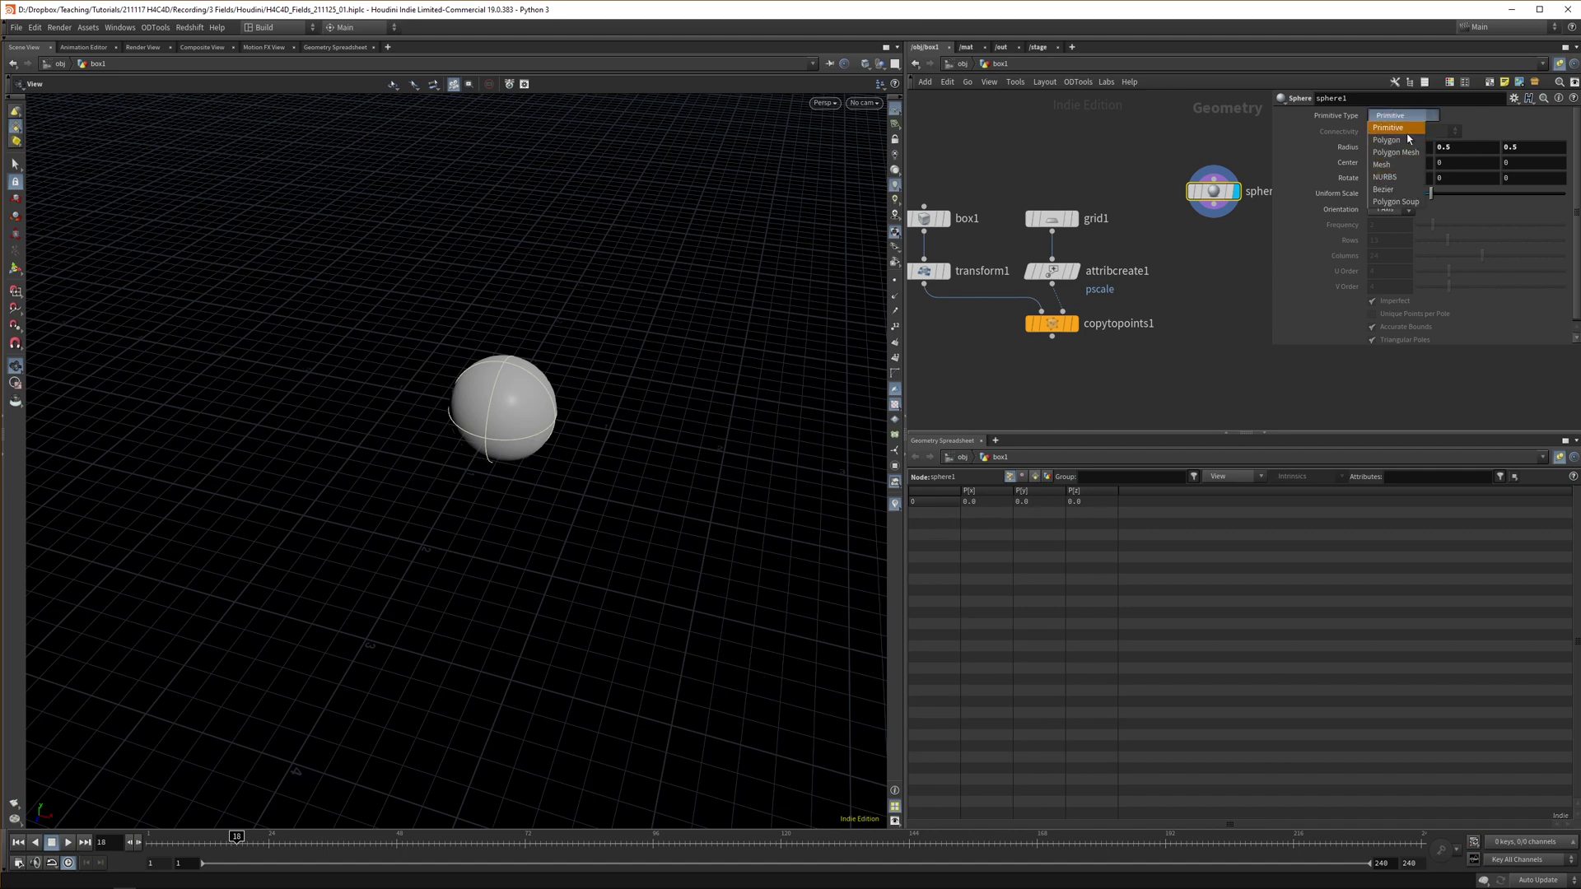
click(1383, 145)
click(1399, 116)
click(1392, 114)
- Append a Transform node below sphere1, activate the viewport handles and reposition both nodes
key(Tab)
text(trans)
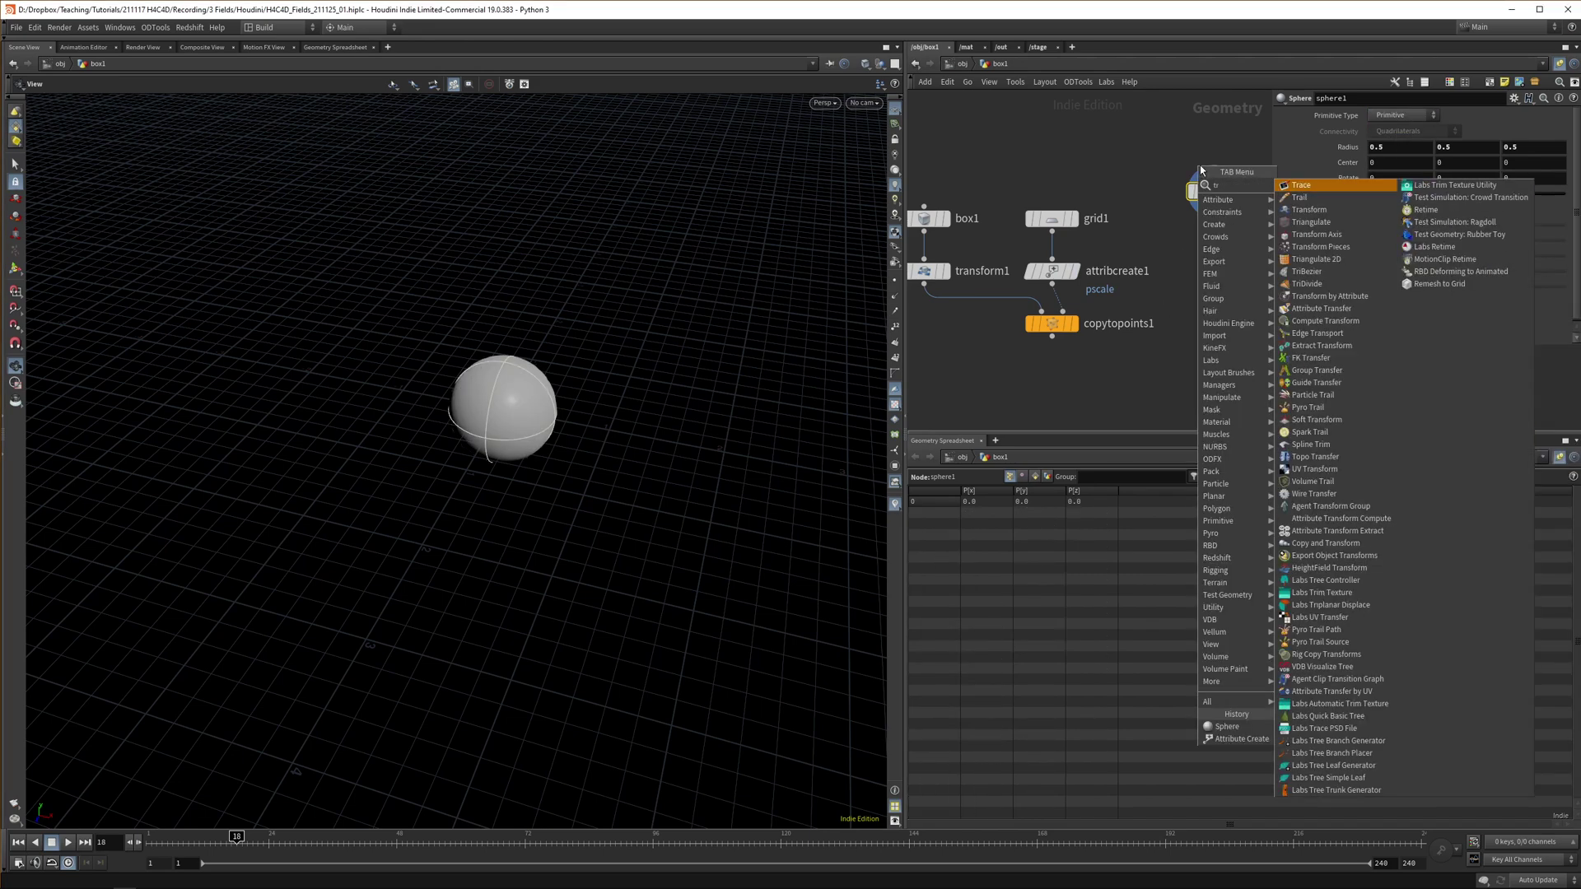
key(Return)
key(Return)
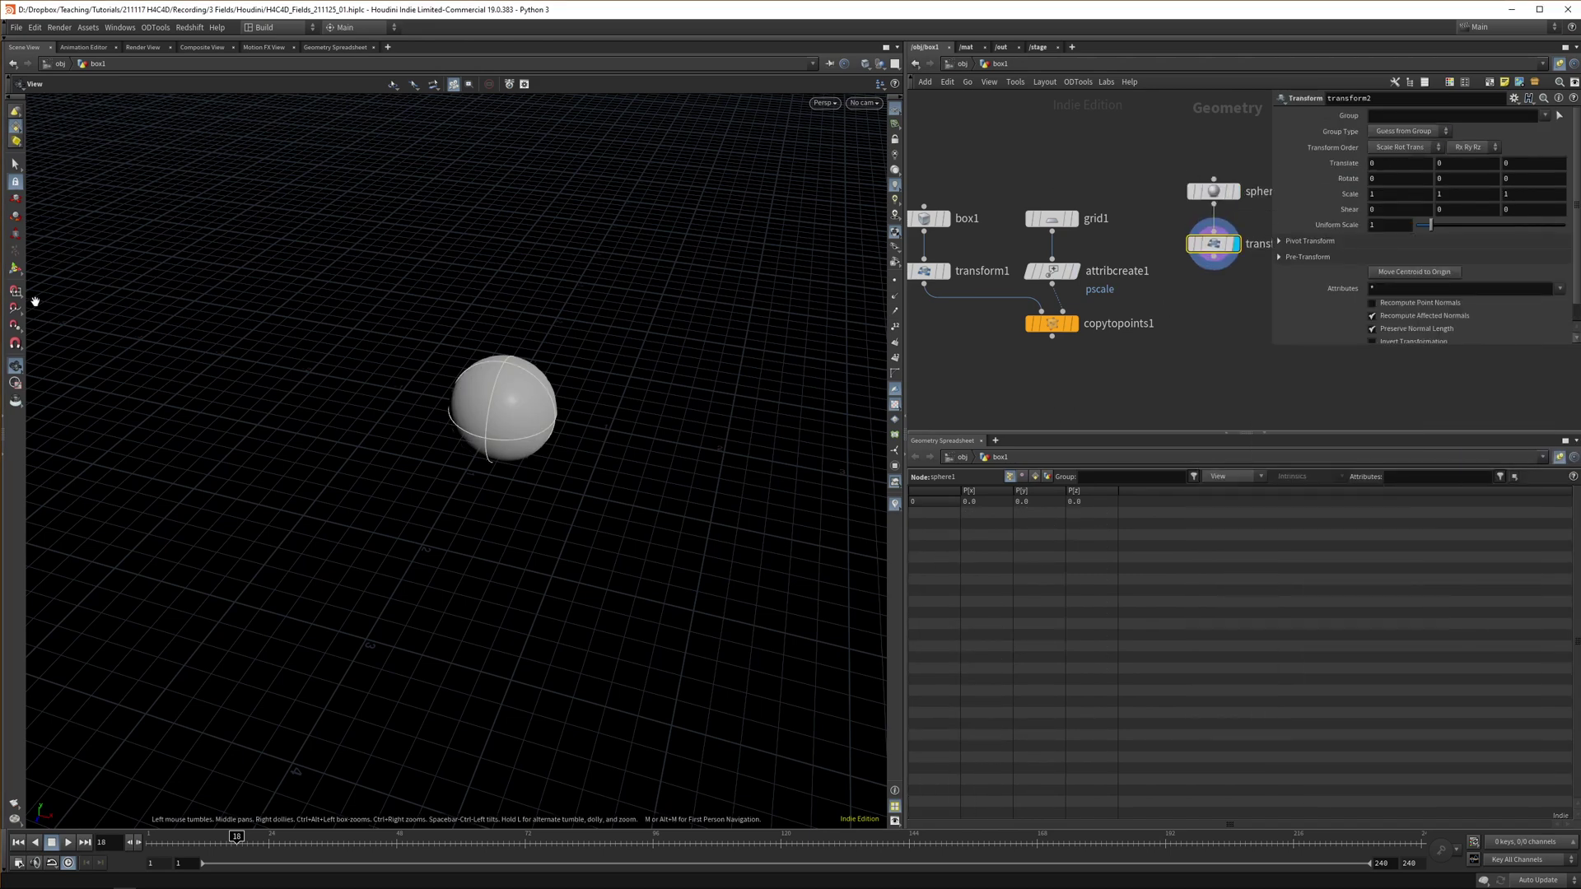
click(16, 269)
drag(1174, 152, 1212, 218)
- Duplicate the pscale Attribute Create node and connect the copy below the sphere's transform node with a value of 1
click(1066, 274)
key(ctrl+c)
key(ctrl+v)
click(1212, 271)
drag(1214, 237, 1212, 259)
double_click(1430, 320)
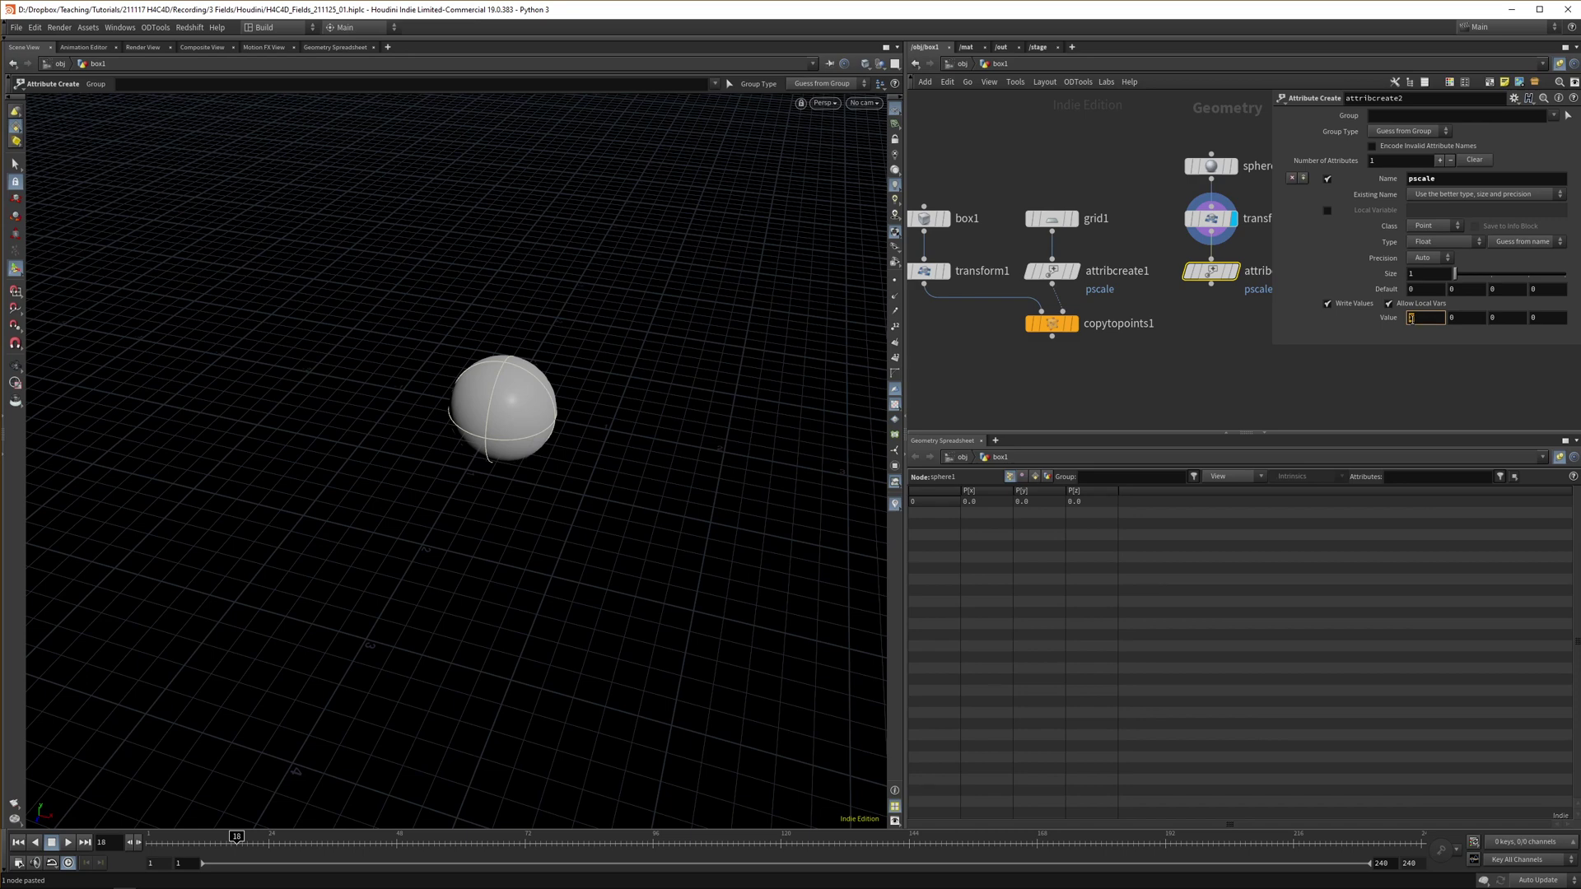
- Set the grid branch's pscale value to 0 in attribcreate1 and display copytopoints1
click(1117, 272)
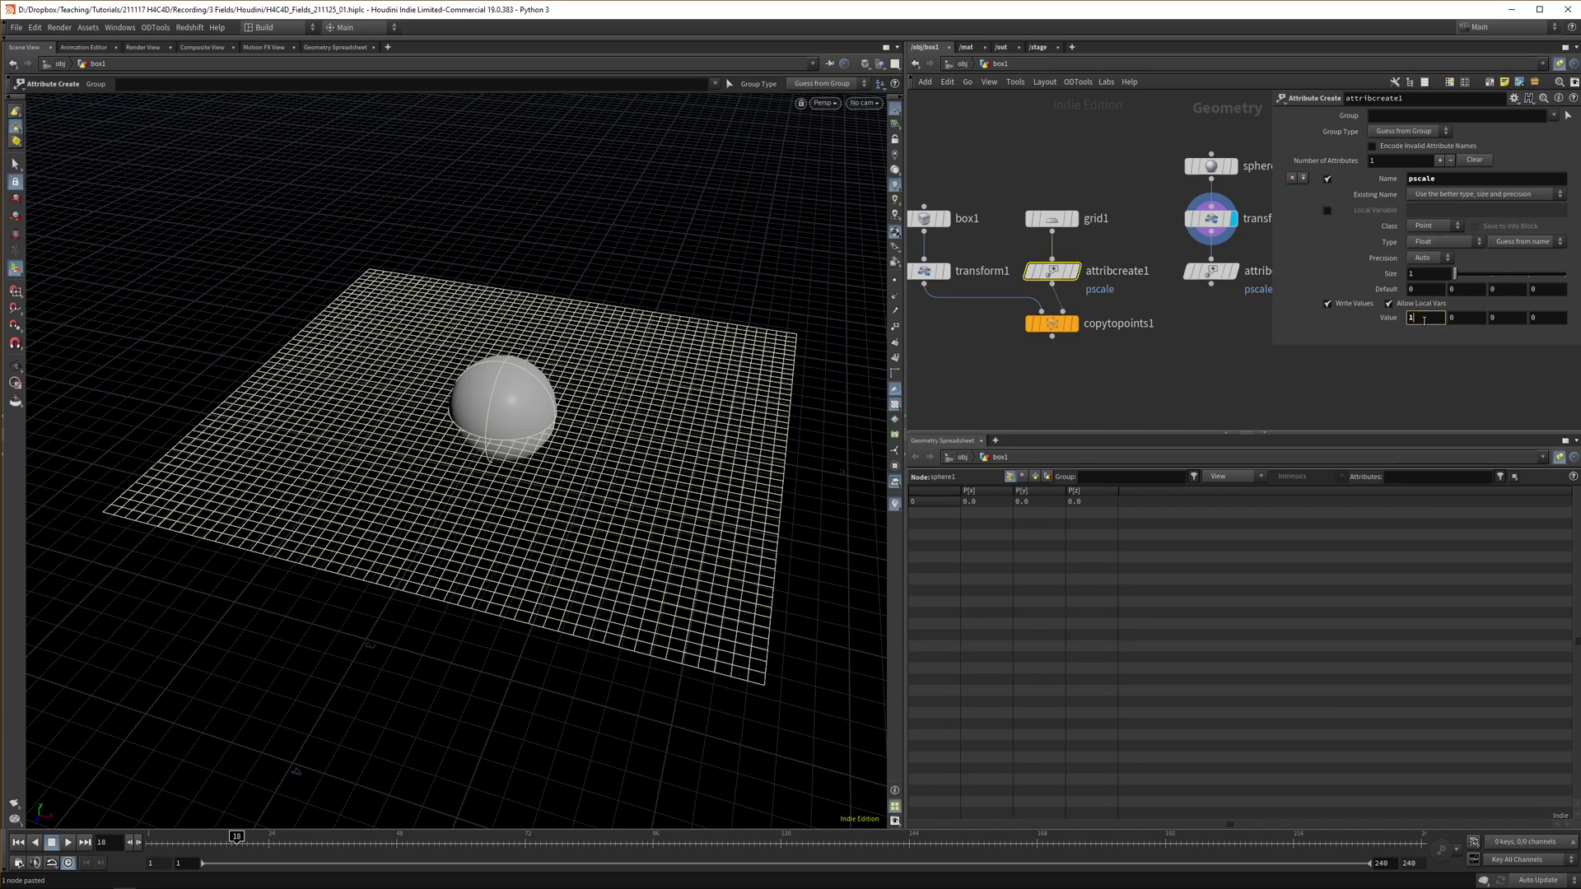
click(1073, 323)
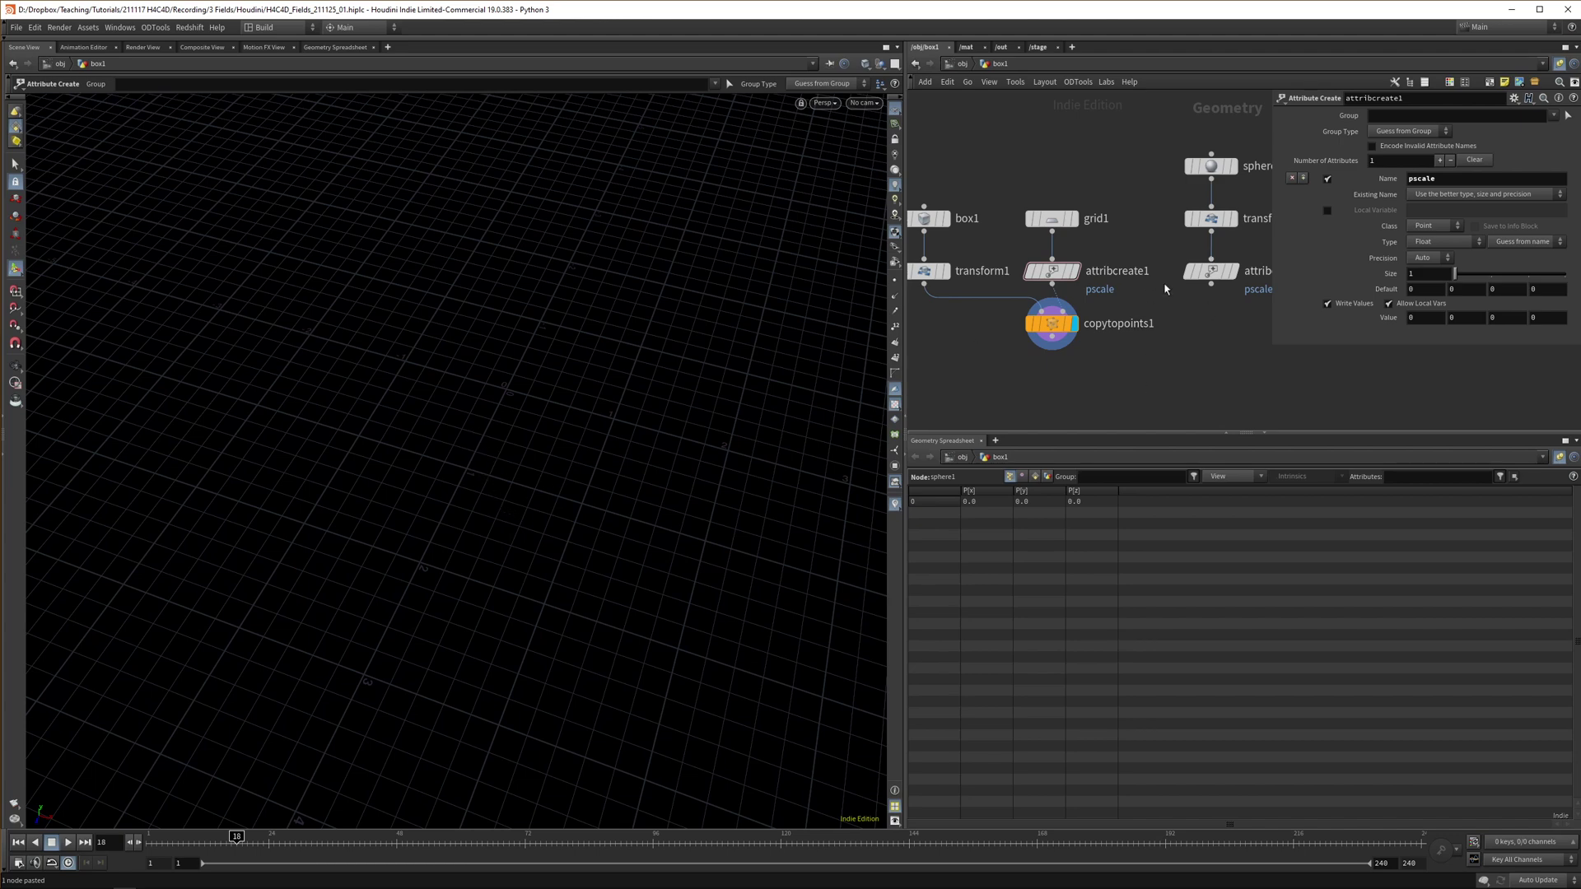
- Insert an Attribute Transfer node between attribcreate1 and copytopoints1
middle_drag(1163, 314, 1143, 317)
scroll(1195, 321, down, 3)
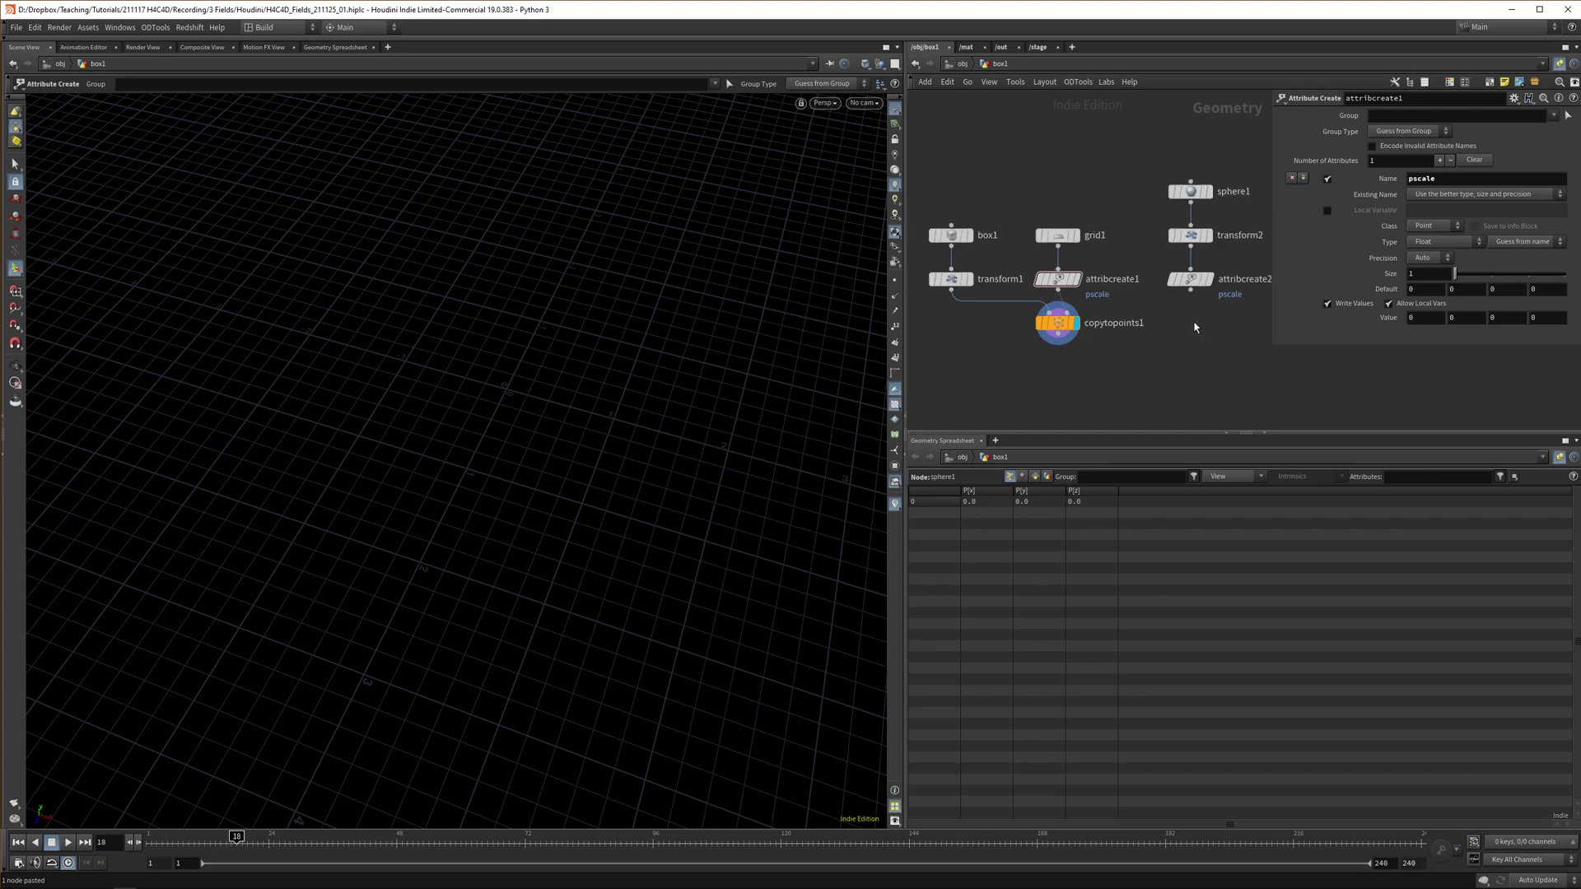
mouse_move(1193, 215)
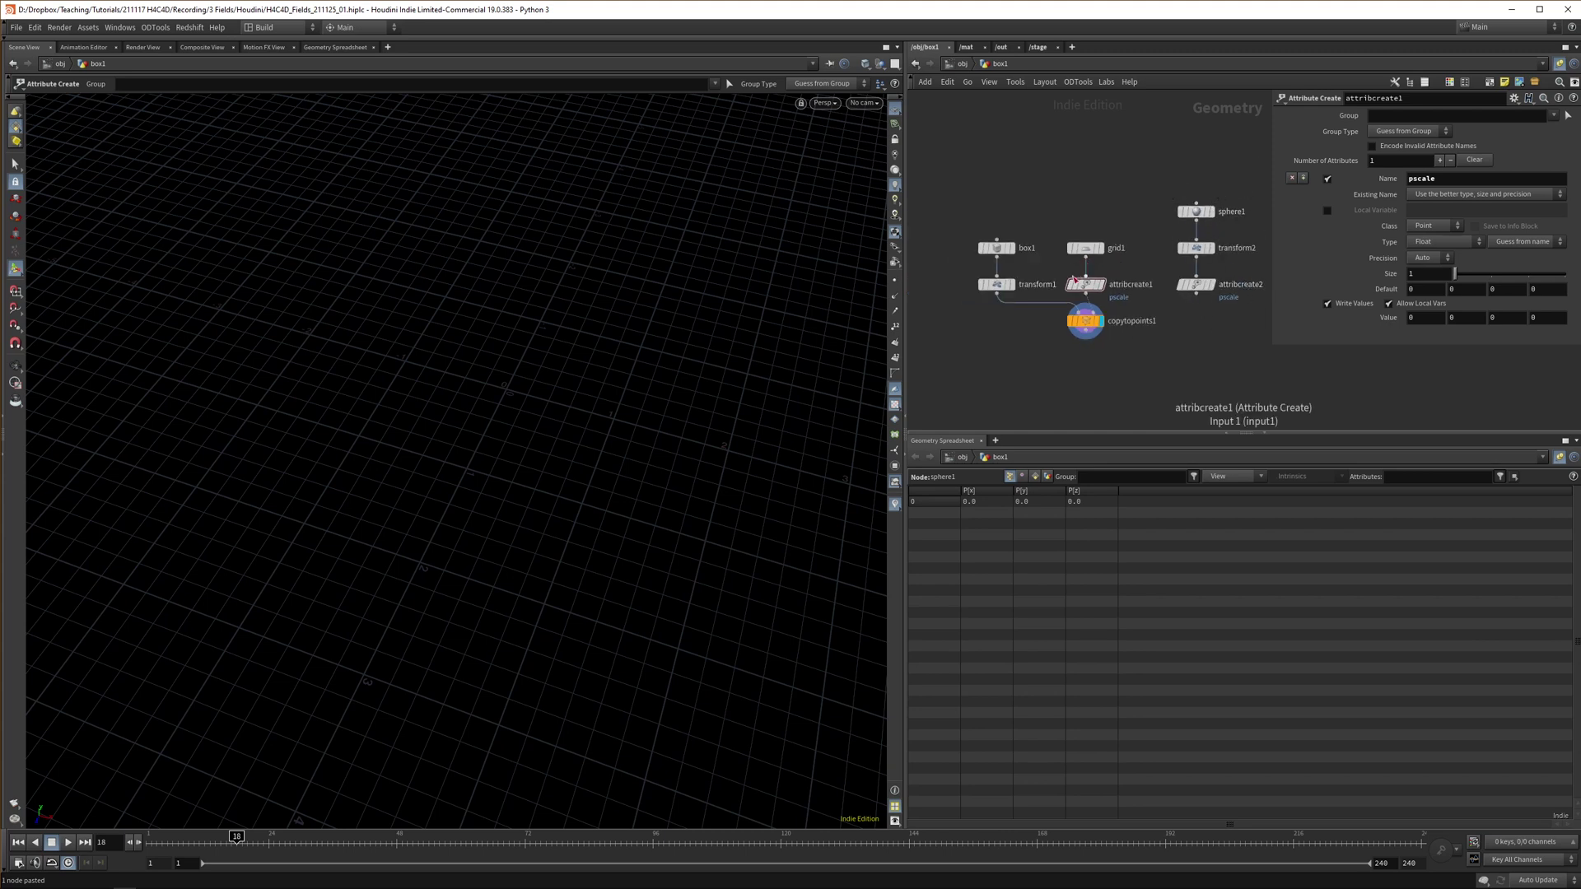
key(Tab)
text(attribtr)
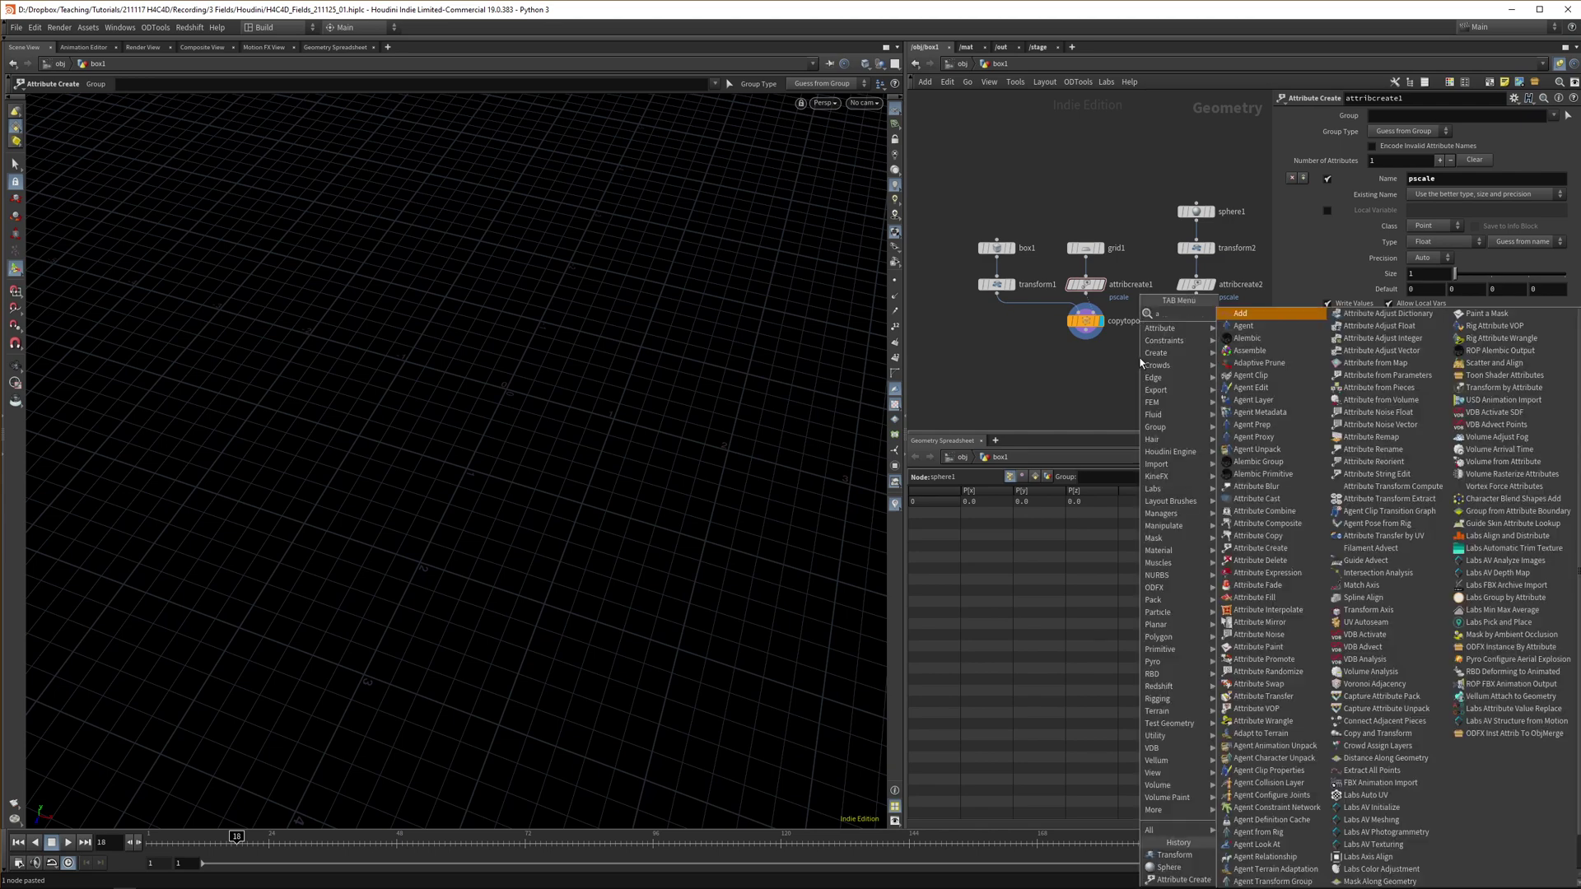
key(Return)
click(1093, 301)
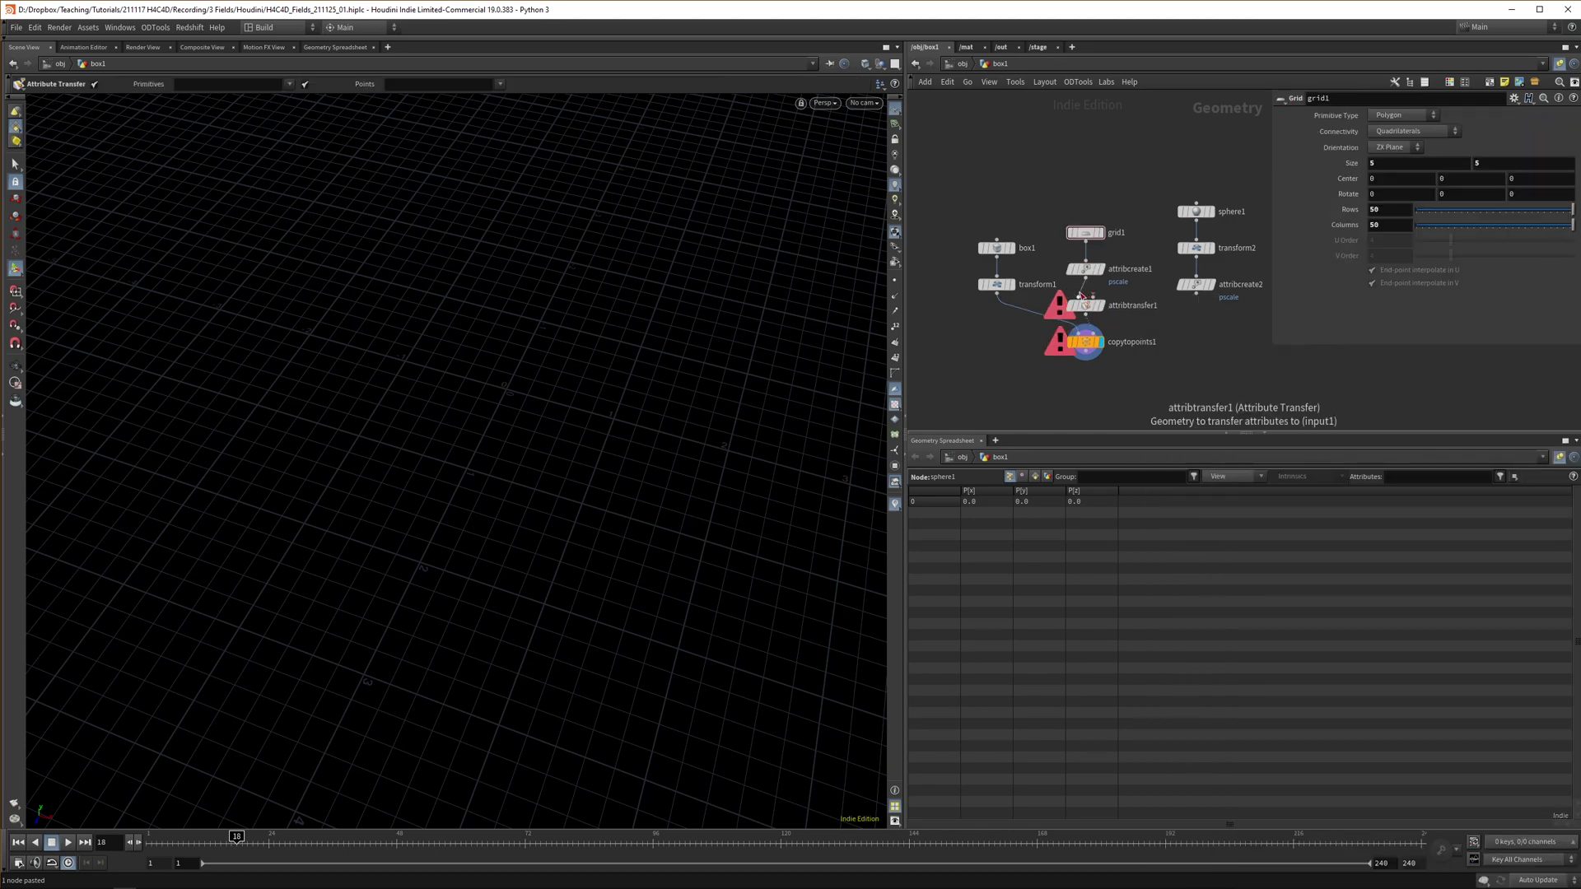
- Move the sphere branch closer and connect attribcreate2 to the second input of the Attribute Transfer node
drag(1175, 149, 1217, 288)
drag(1199, 285, 1186, 270)
click(1183, 279)
click(1094, 297)
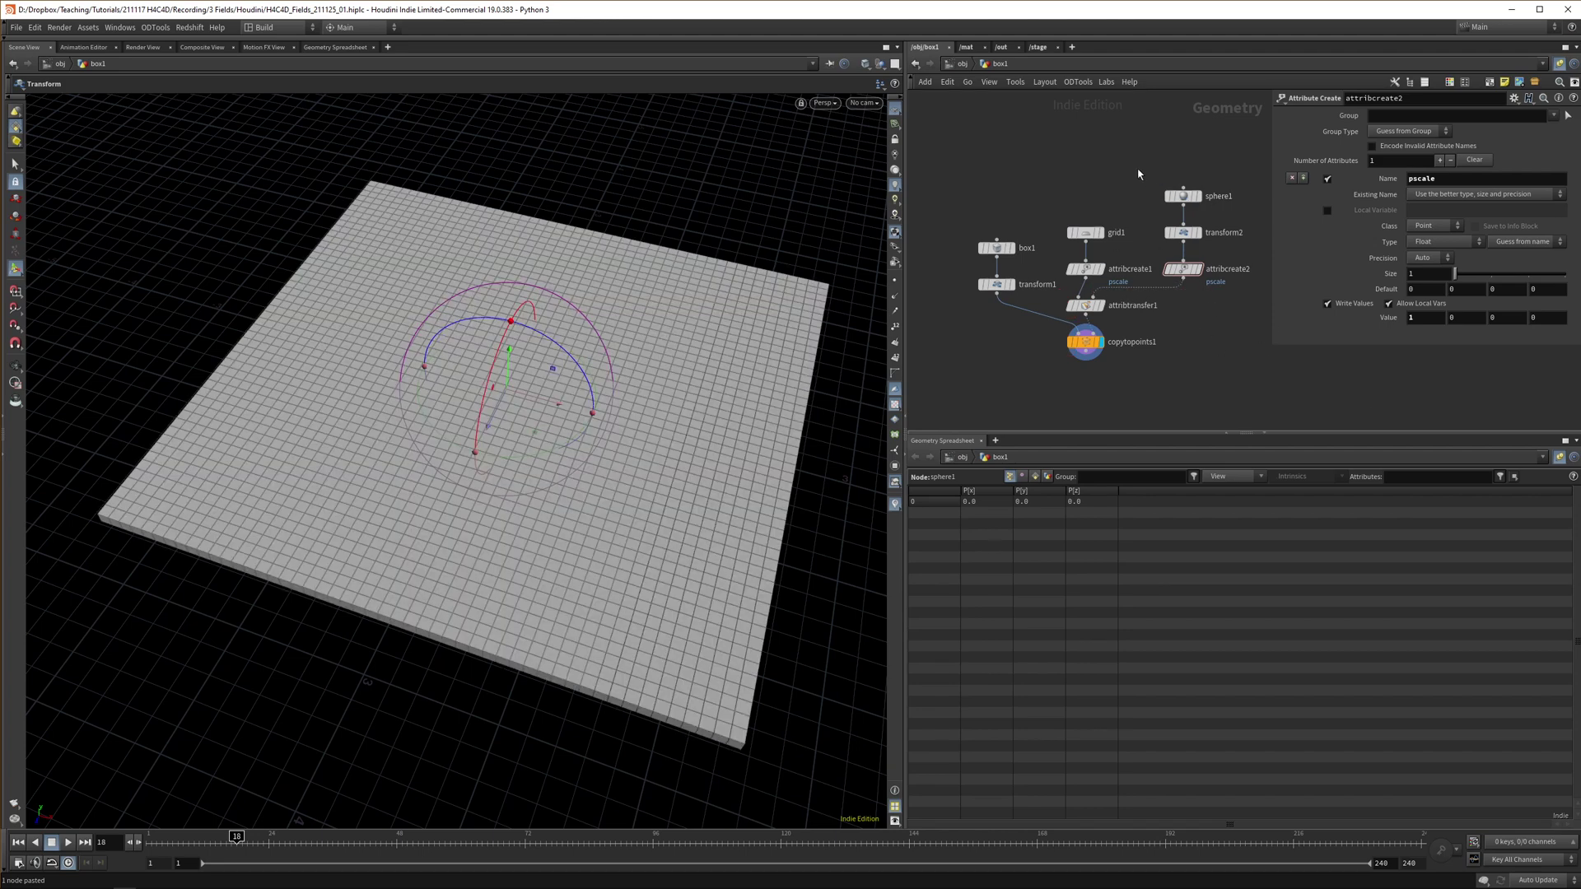
- Collapse the spreadsheet pane and set the Attribute Transfer's distance threshold to 0.2 and blend width to 2
click(1080, 306)
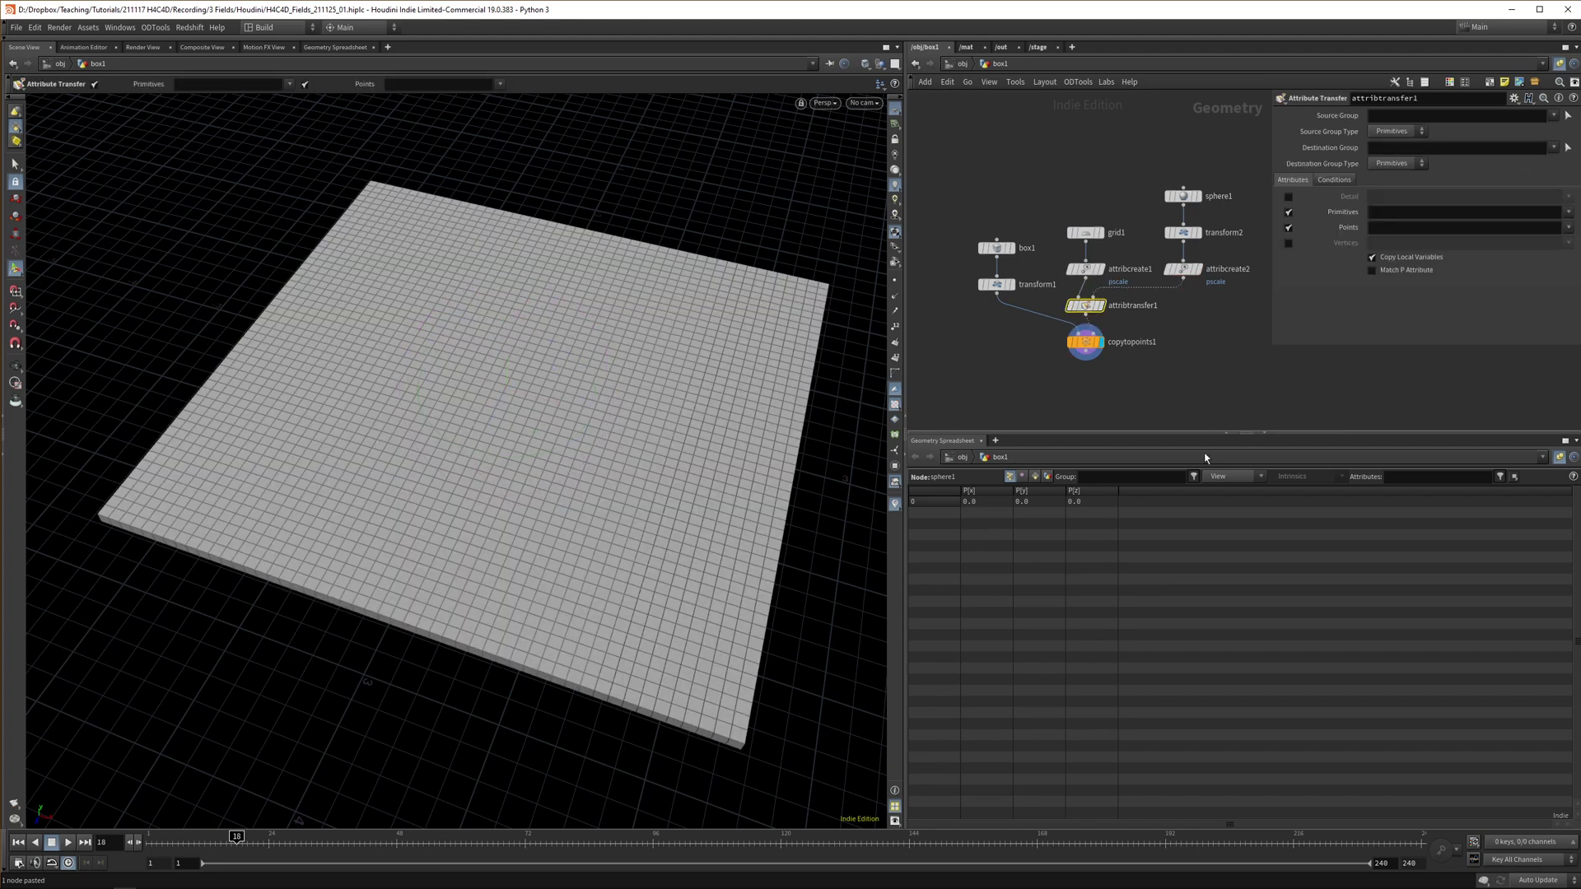
click(1265, 436)
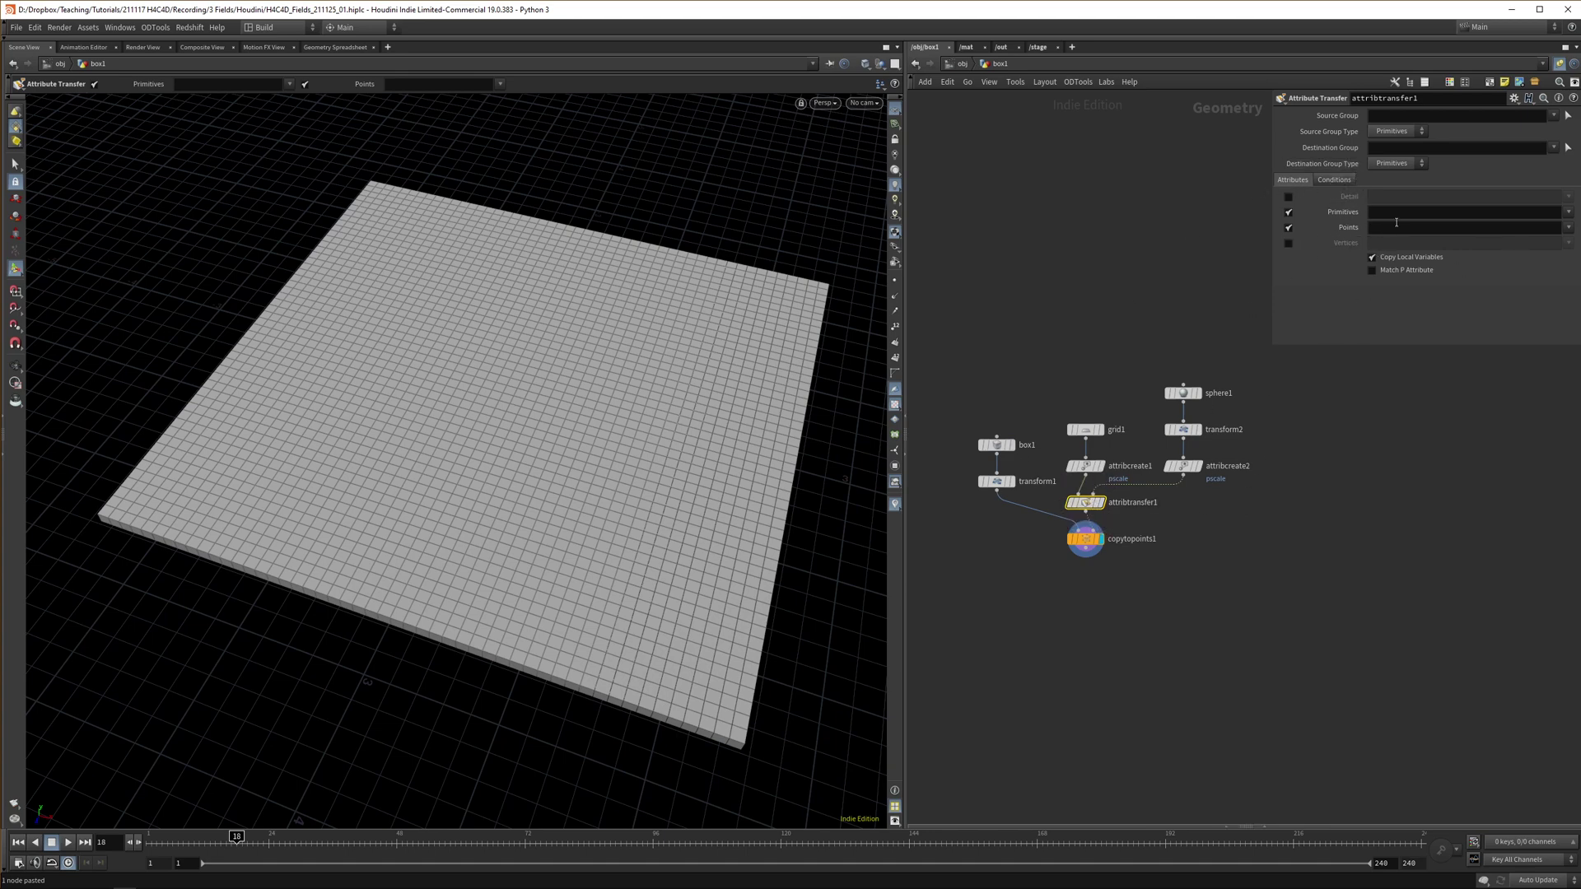
click(1334, 180)
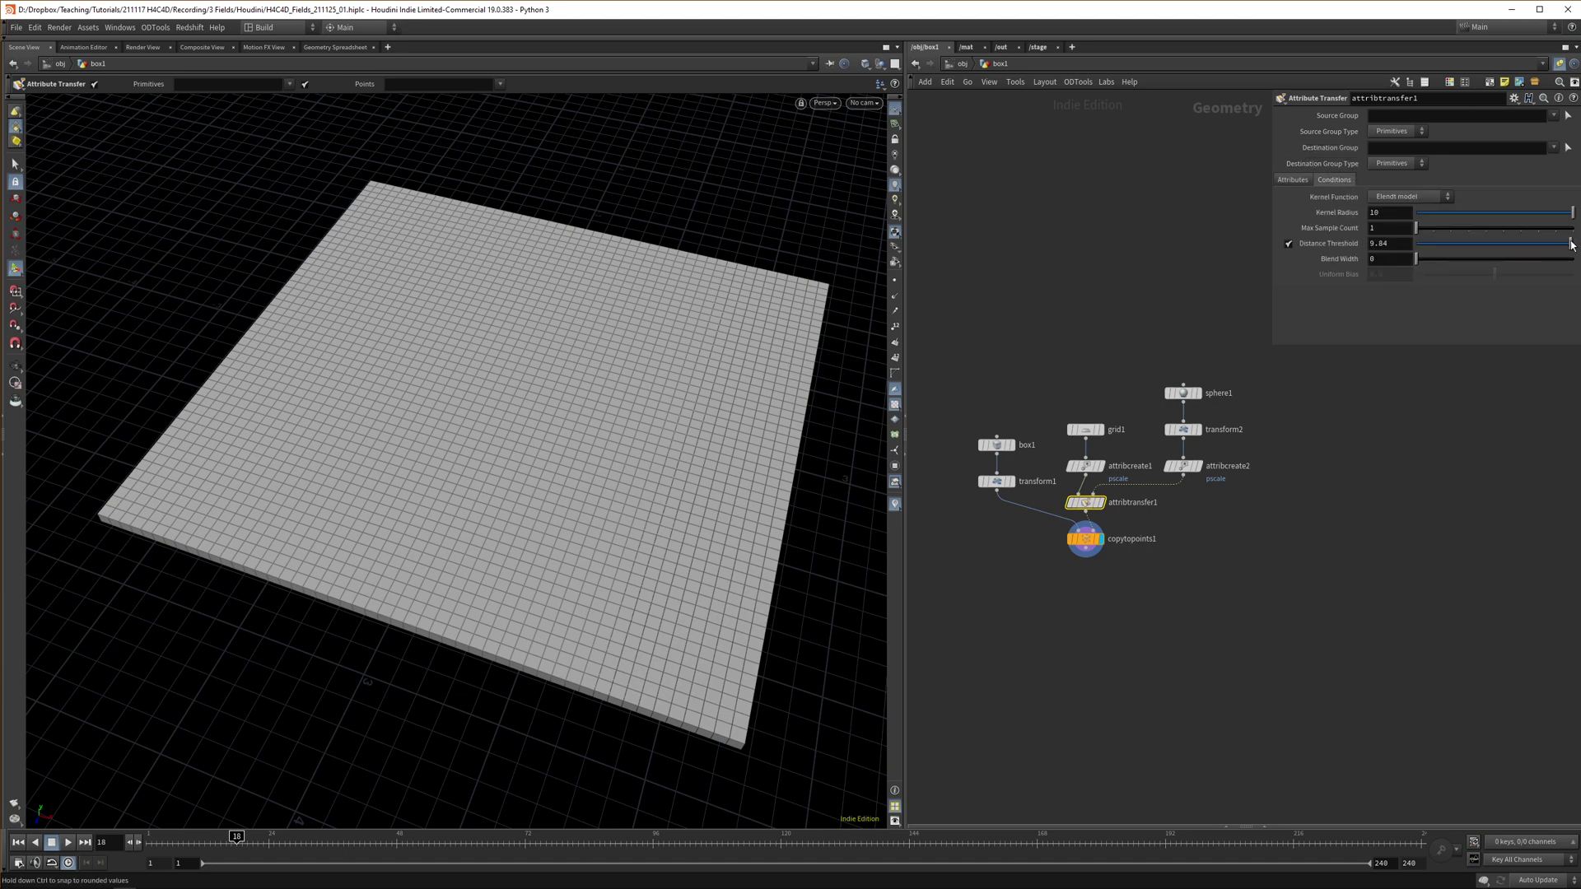
drag(1518, 241, 1418, 248)
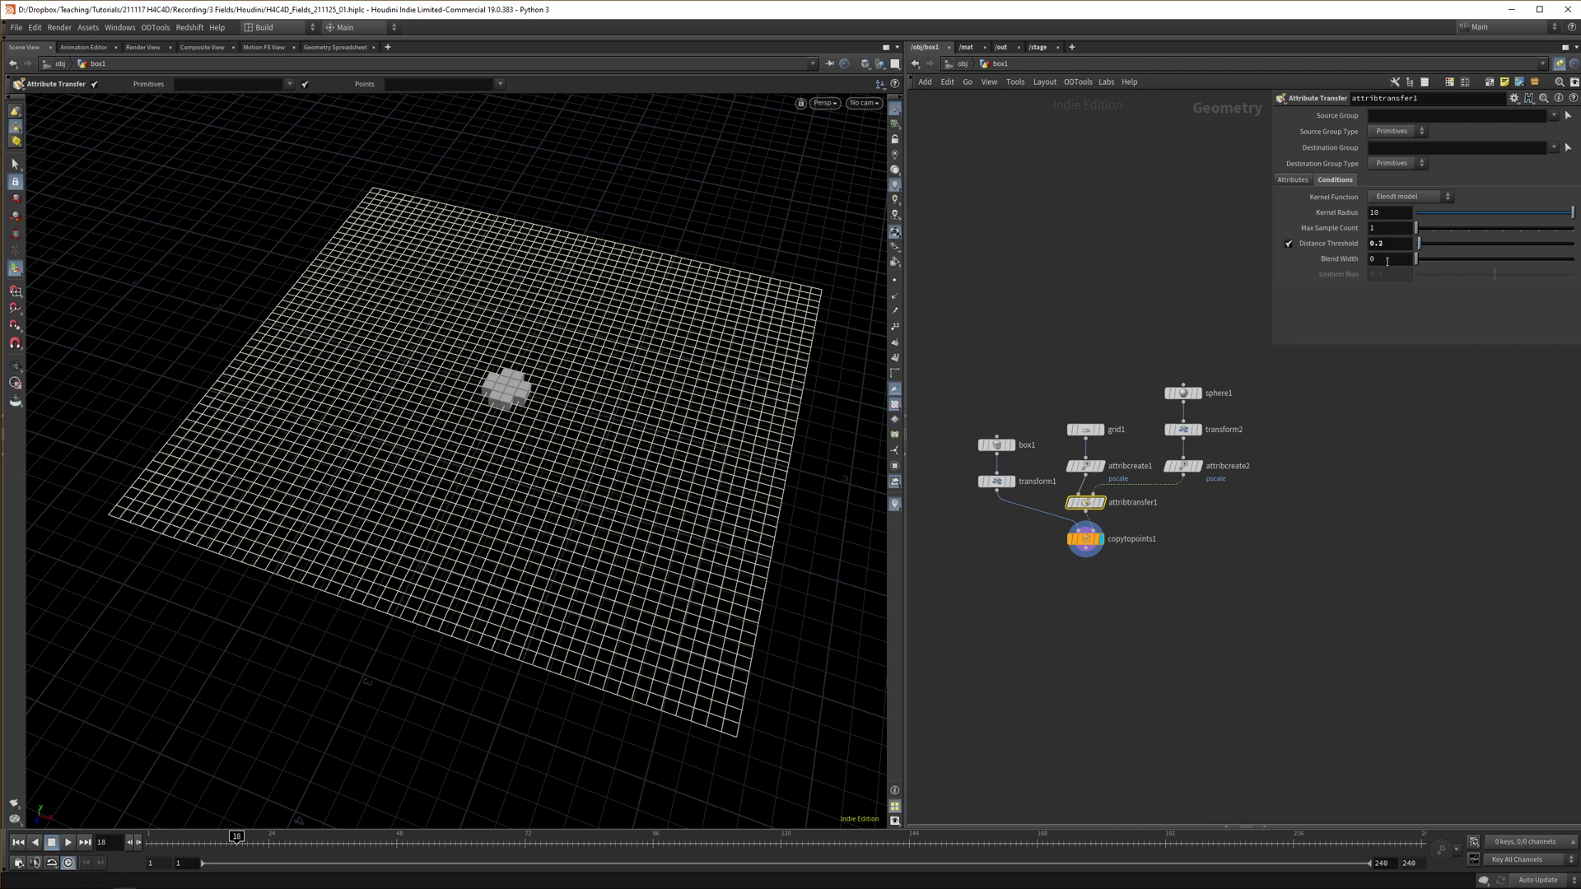
middle_drag(1386, 261, 1502, 260)
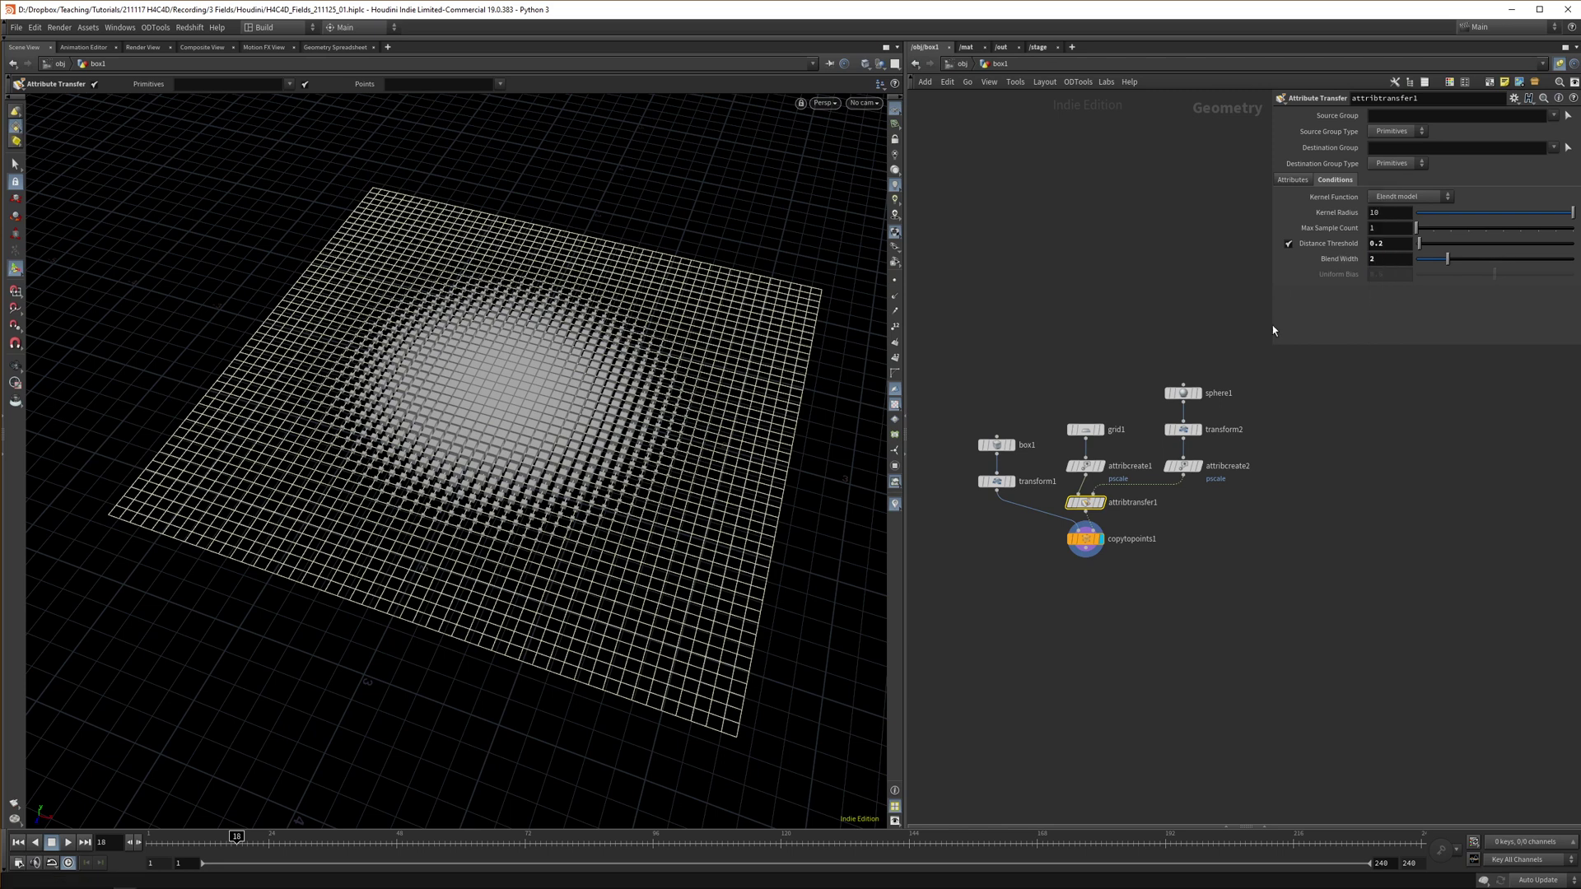
- Move the sphere across the grid plane with transform2 to a translation of about 0.128, 0, 0.034
click(1262, 496)
click(1183, 429)
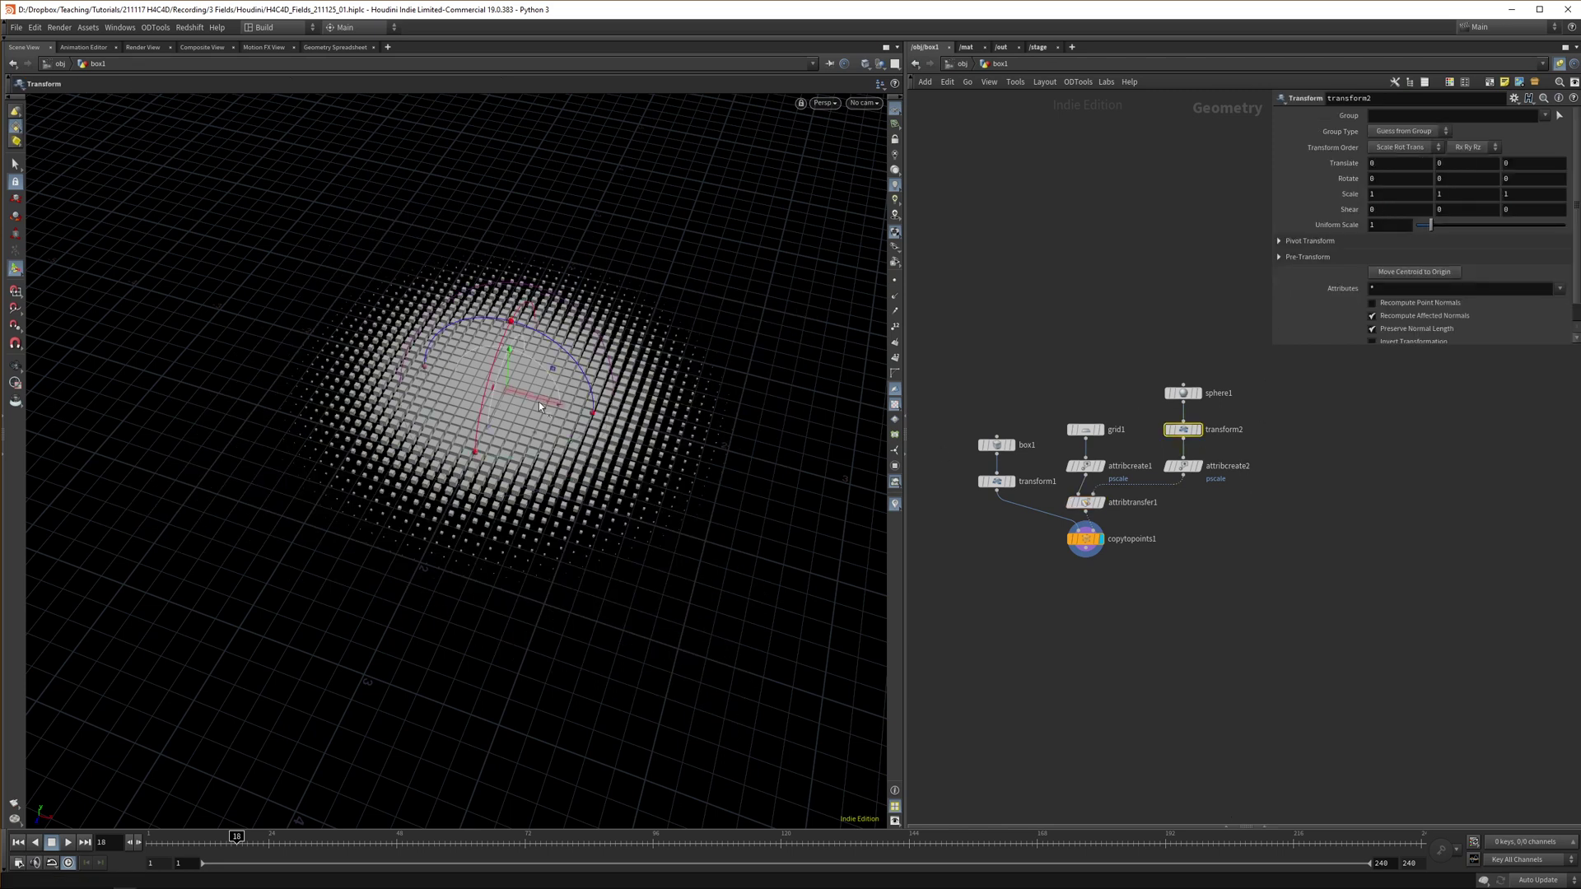
drag(535, 440, 547, 403)
key(Escape)
scroll(467, 388, up, 6)
alt+drag(471, 397, 487, 338)
- Turn on the template flag of transform2 so the sphere shows as a guide in the viewport
middle_drag(1228, 593, 1220, 573)
middle_drag(1054, 505, 1095, 490)
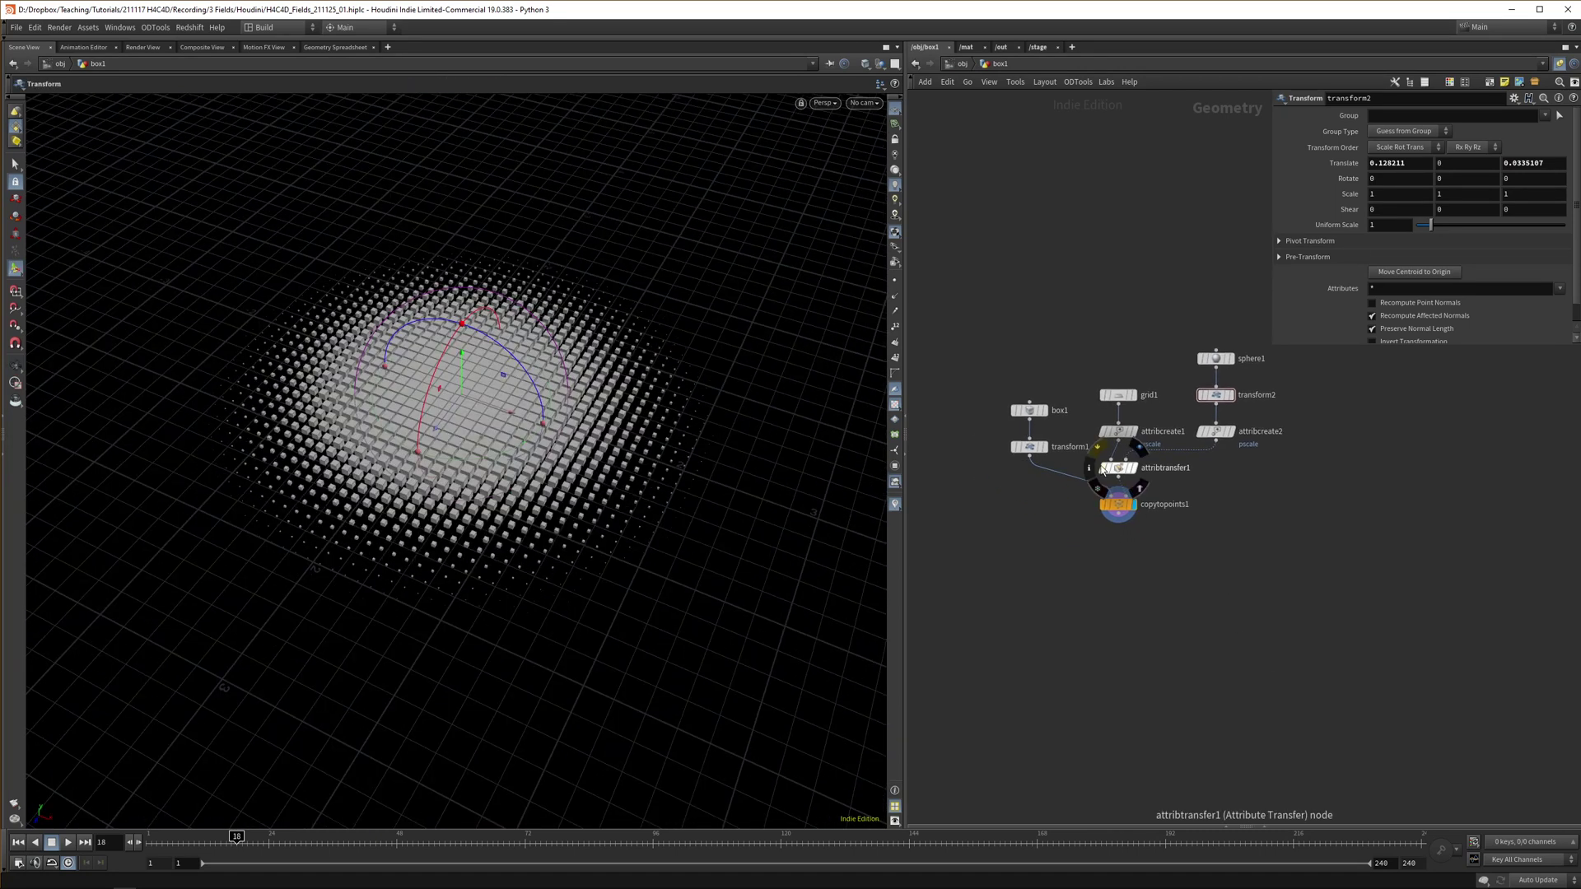
mouse_move(1226, 400)
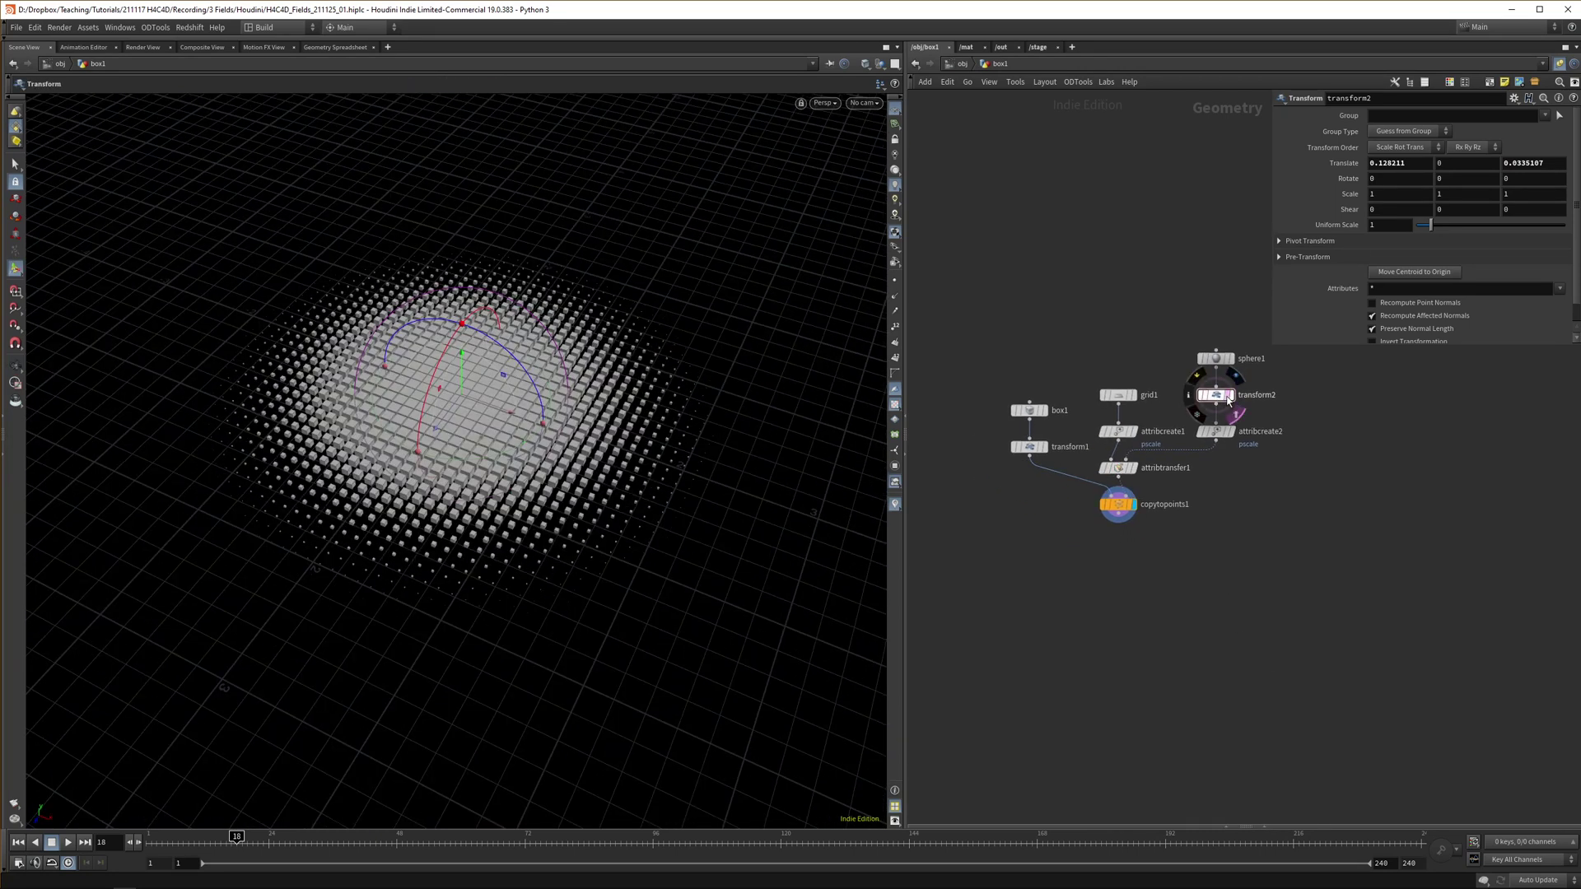
key(Escape)
scroll(417, 248, up, 5)
drag(417, 248, 451, 409)
alt+right_drag(451, 408, 473, 586)
alt+drag(472, 586, 515, 634)
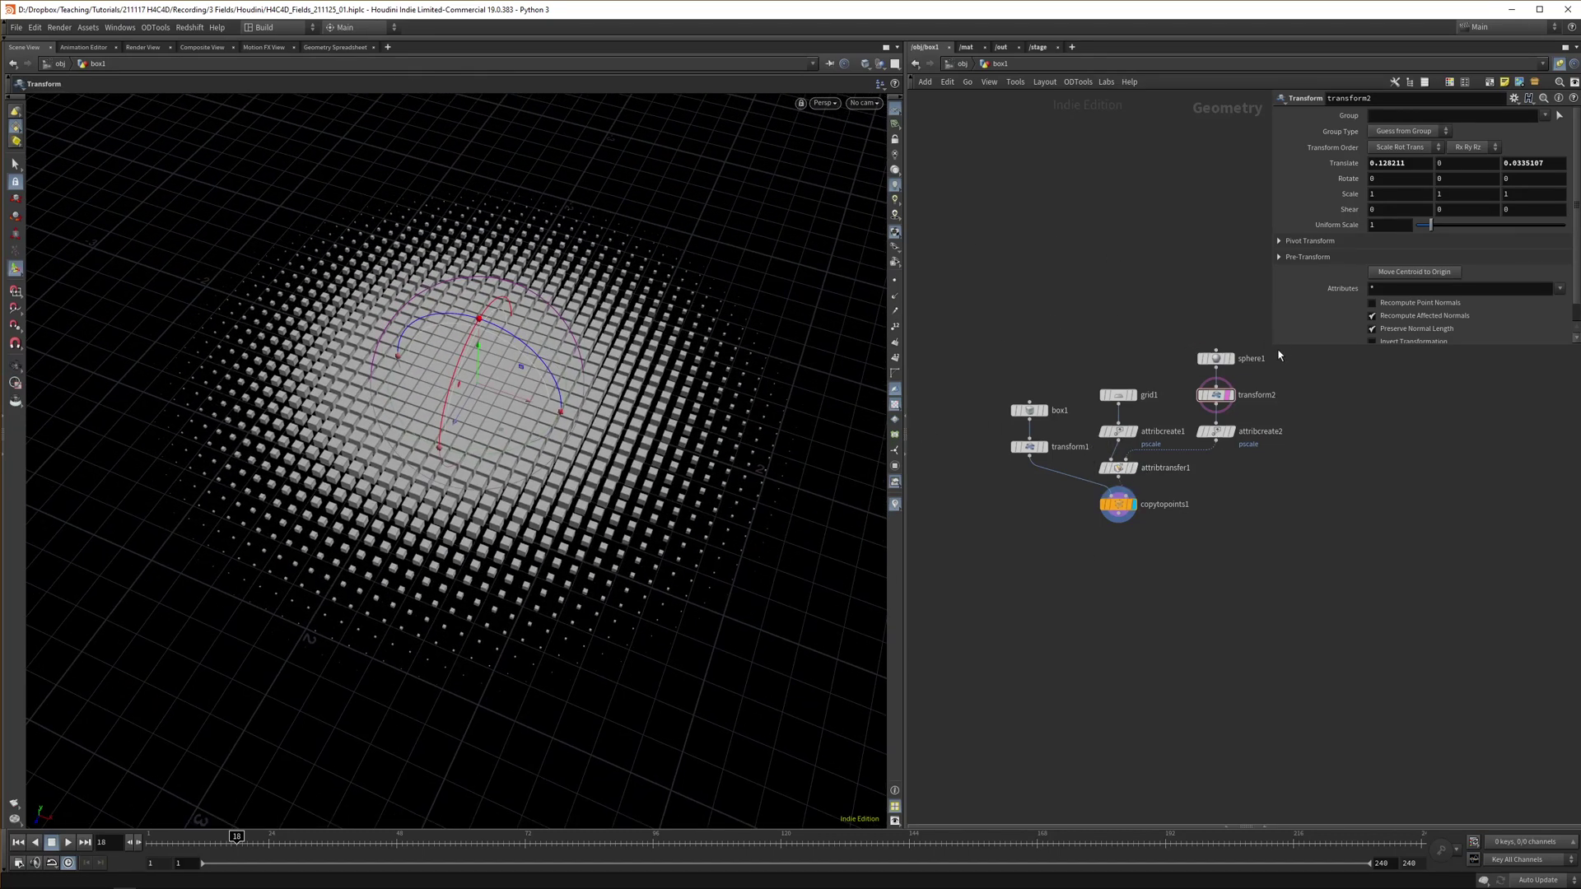
- Link the Attribute Transfer's distance threshold to sphere1's X radius with a relative reference, ch("../sphere1/radx")
click(1215, 358)
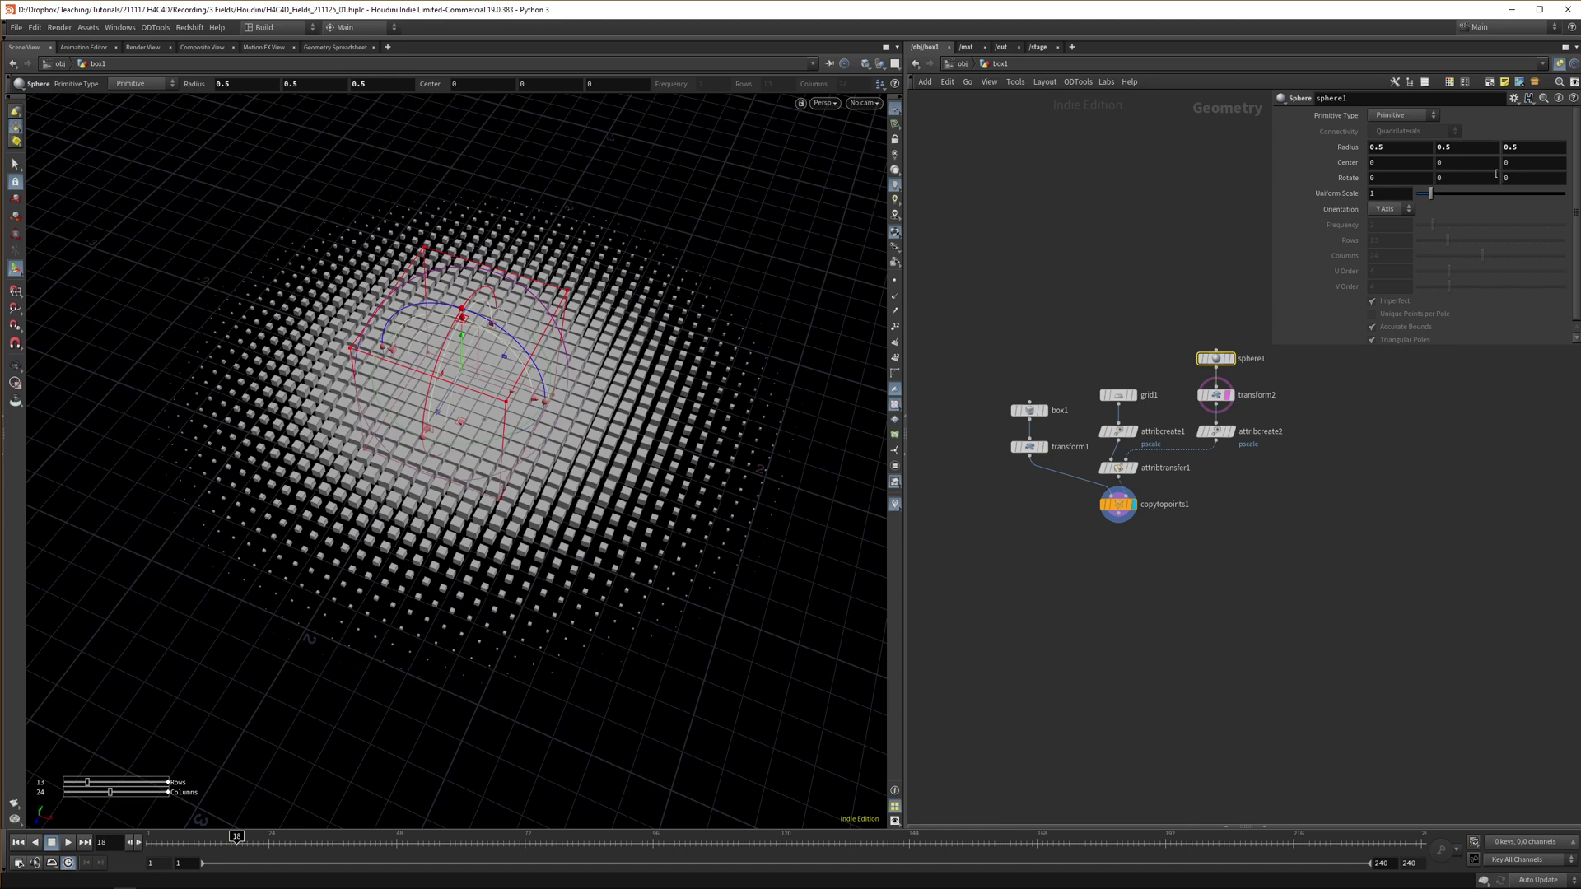
right_click(1387, 148)
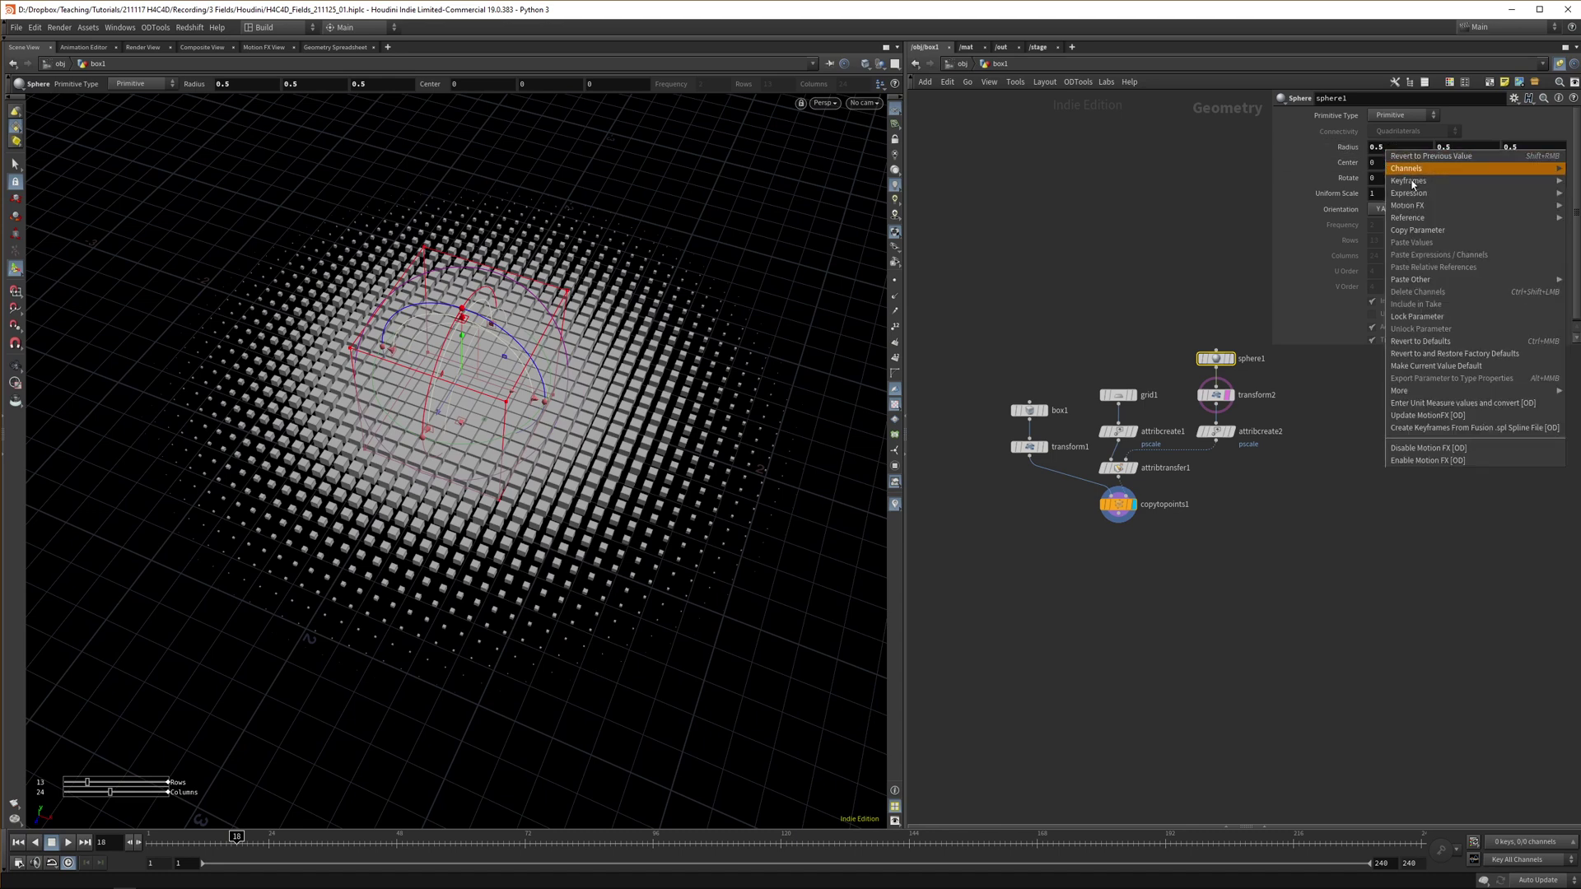
click(1417, 229)
click(1118, 469)
right_click(1391, 243)
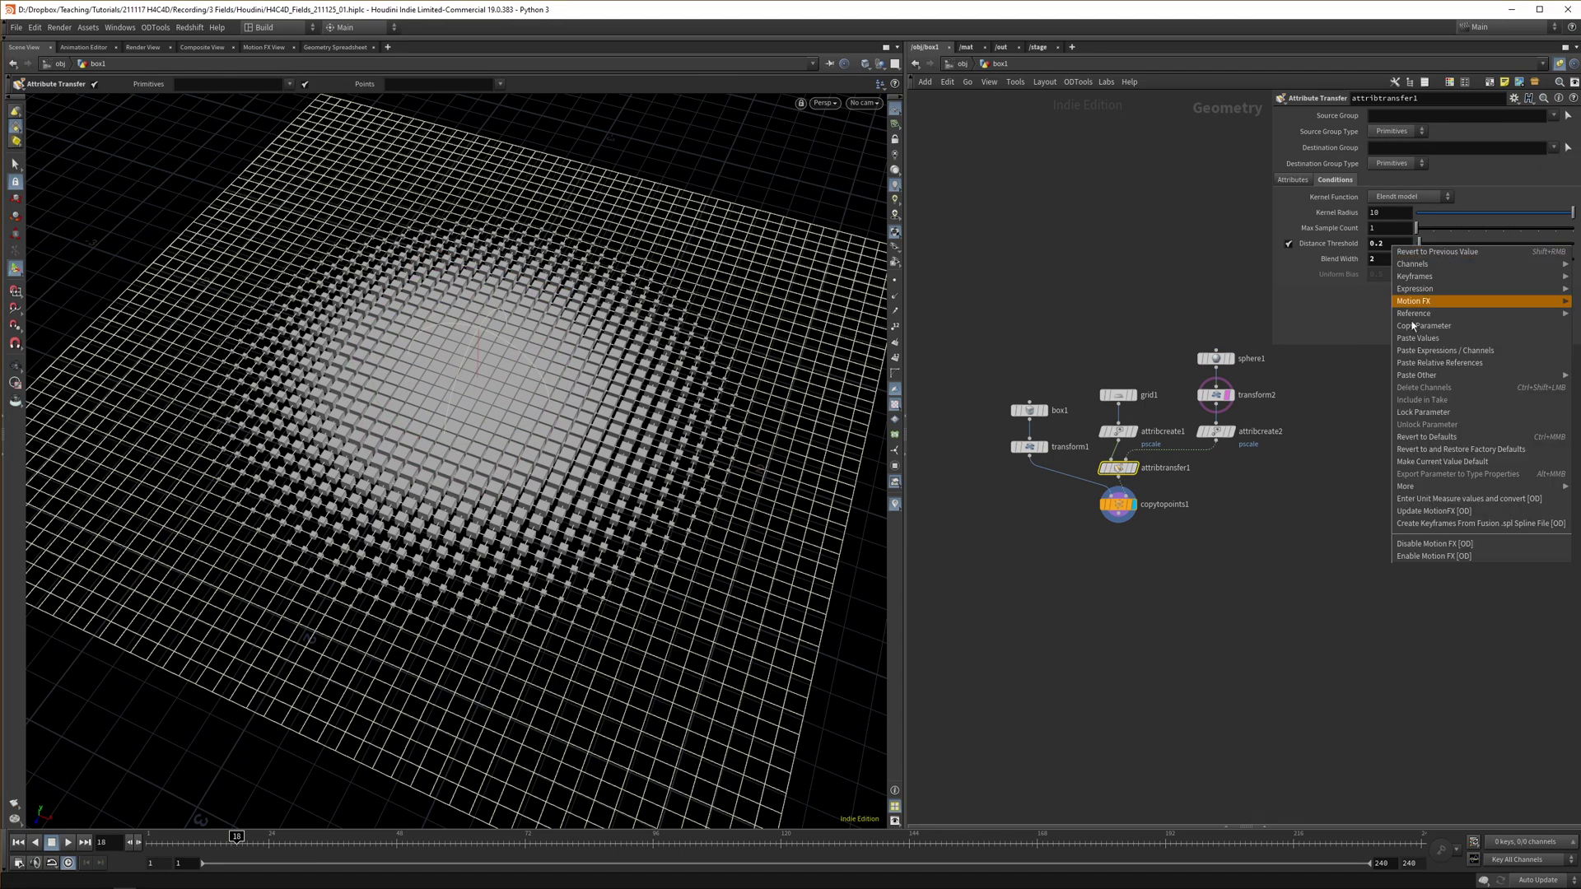
click(1467, 364)
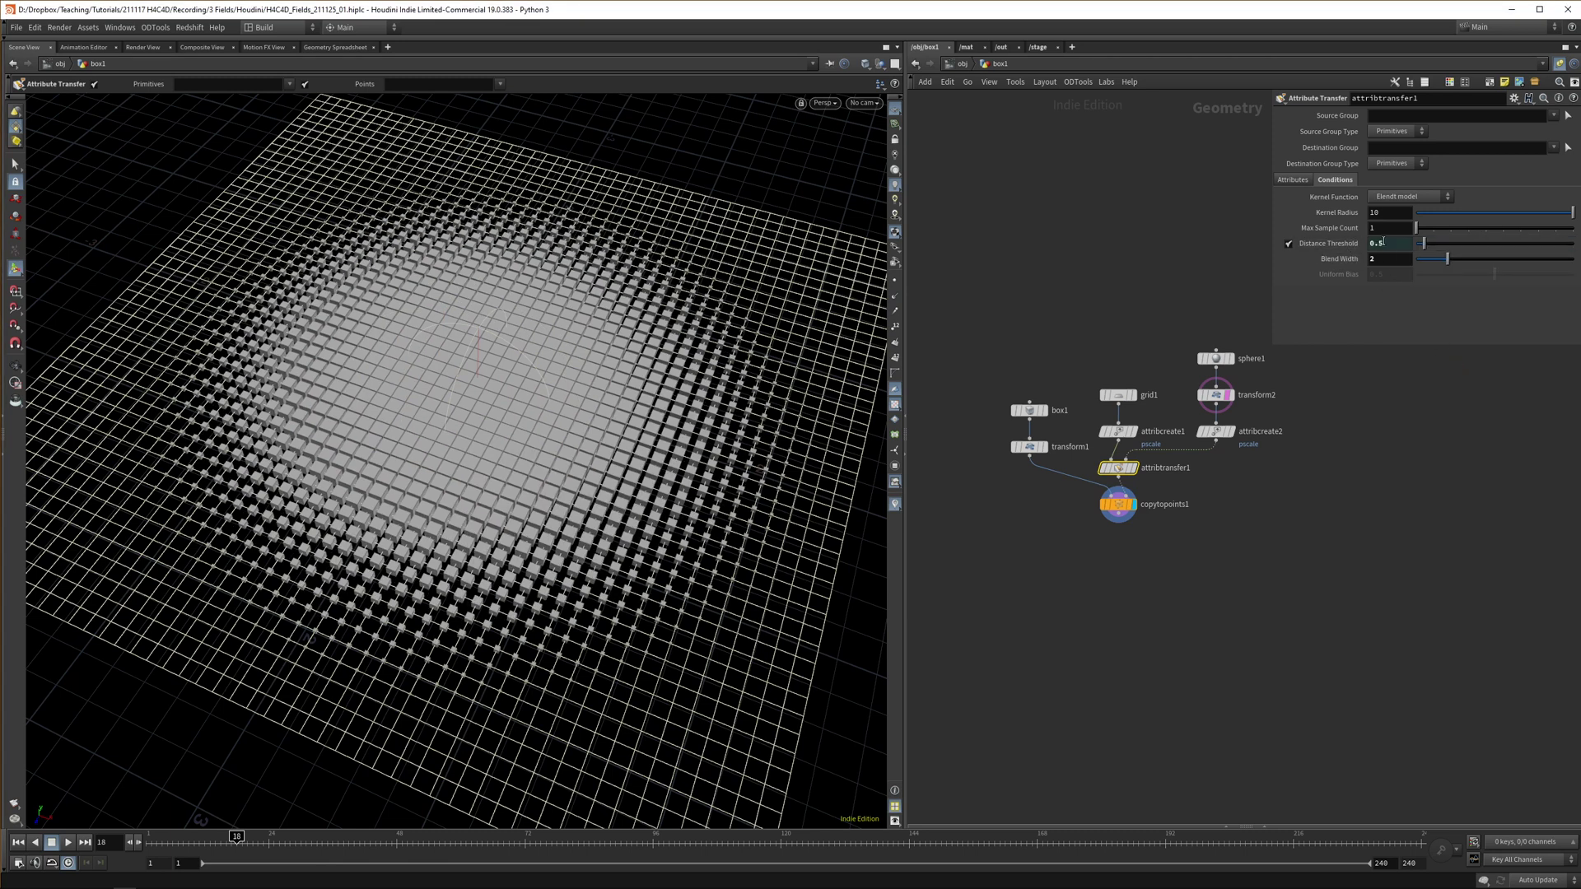
click(1350, 243)
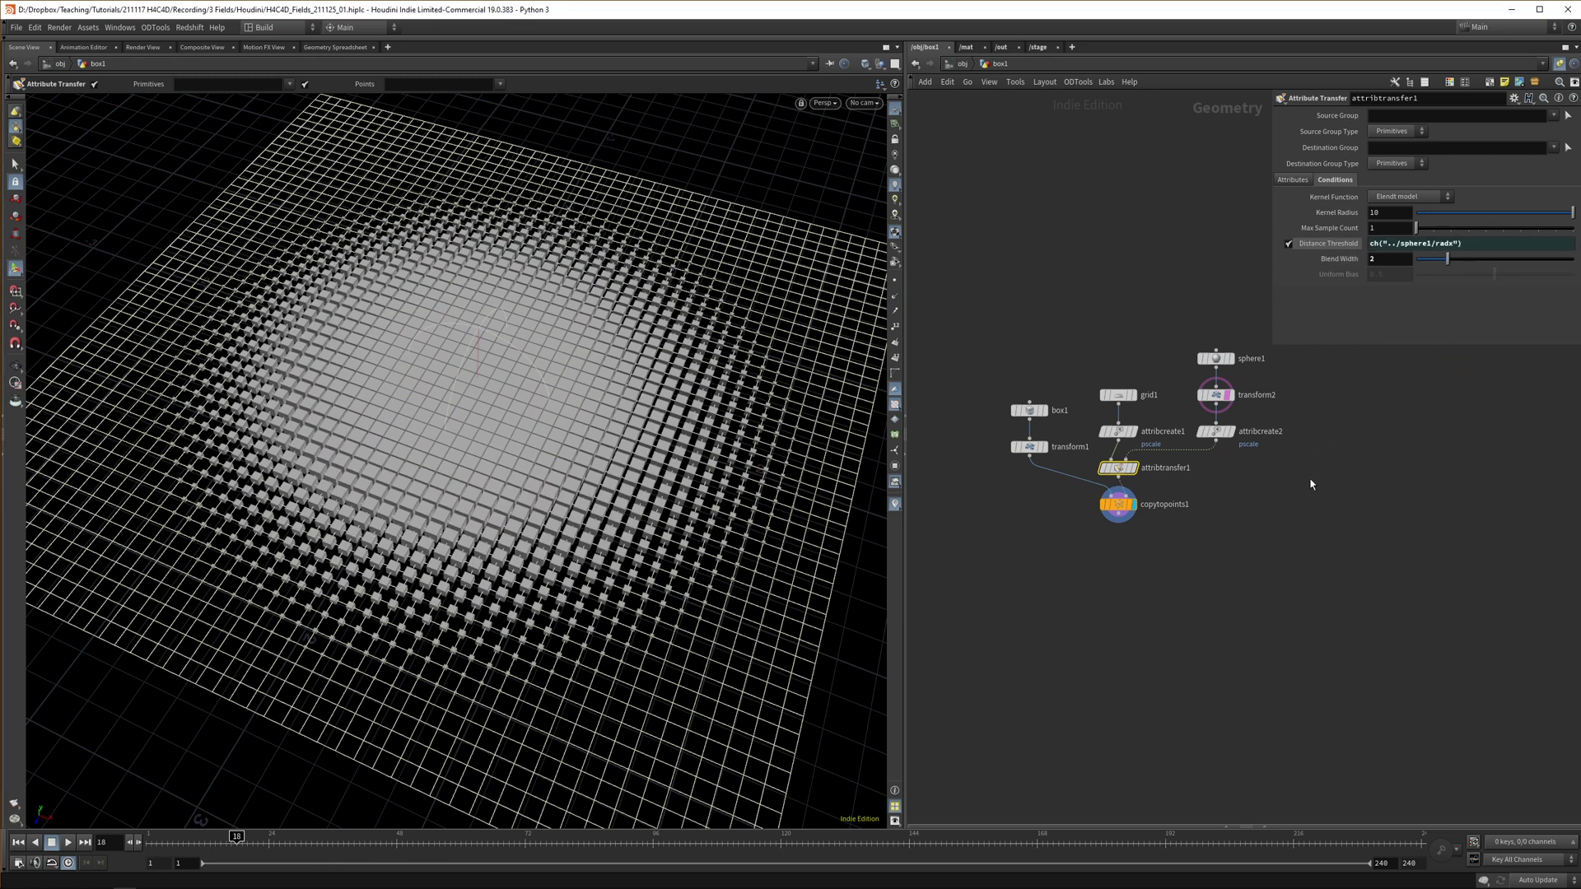
- Set the Attribute Transfer's blend width to 0 and compare the scaled boxes with the sphere guide
drag(1448, 258, 1306, 557)
alt+drag(531, 449, 498, 317)
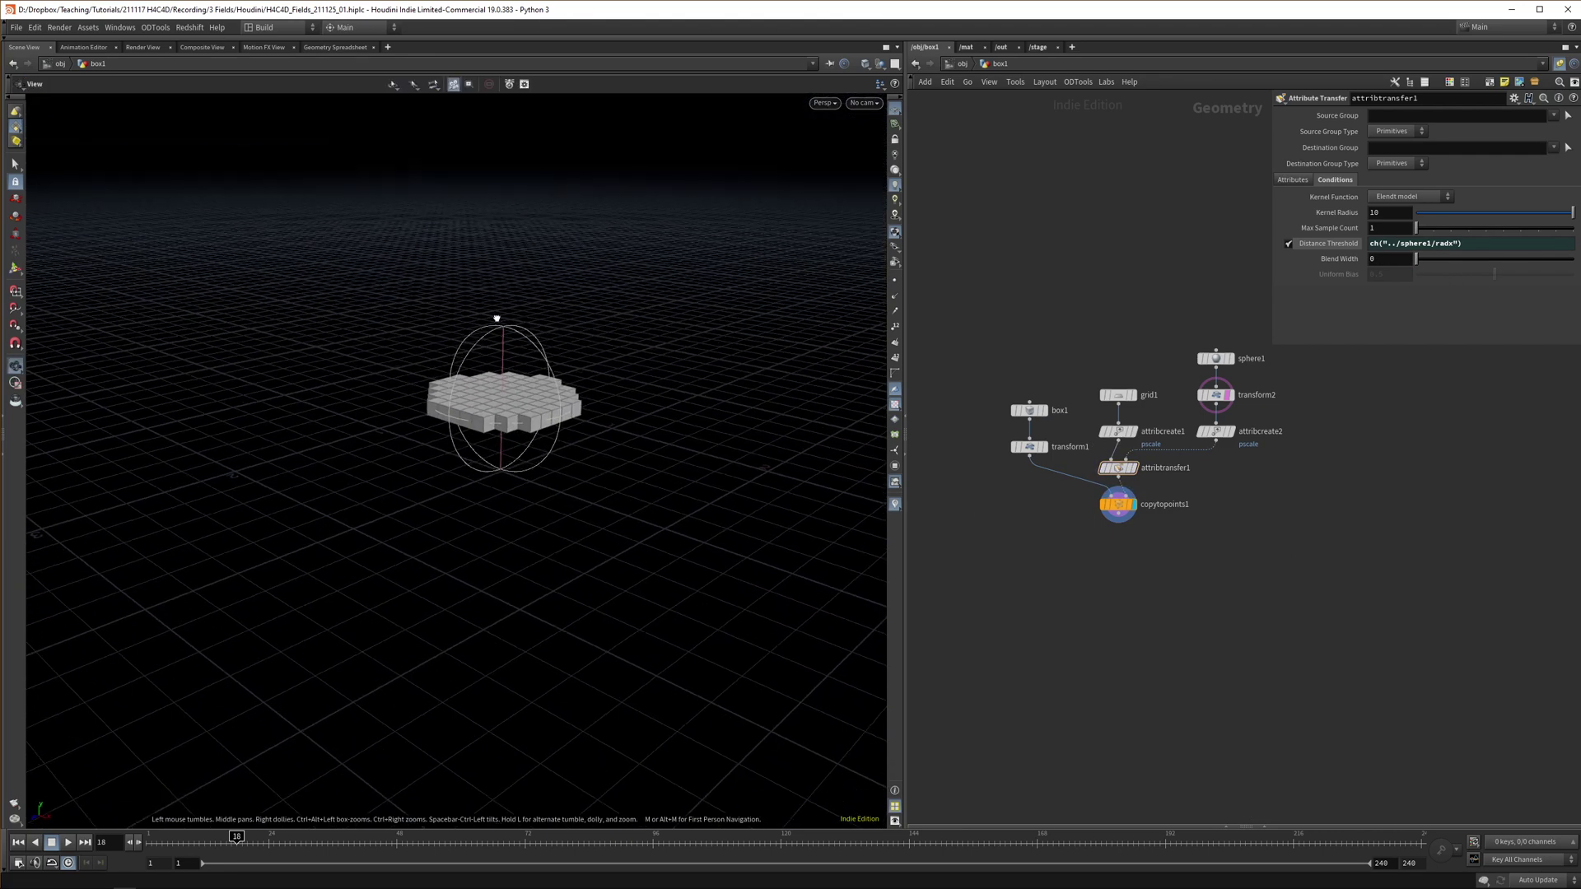
alt+right_drag(497, 318, 494, 227)
alt+drag(507, 357, 545, 445)
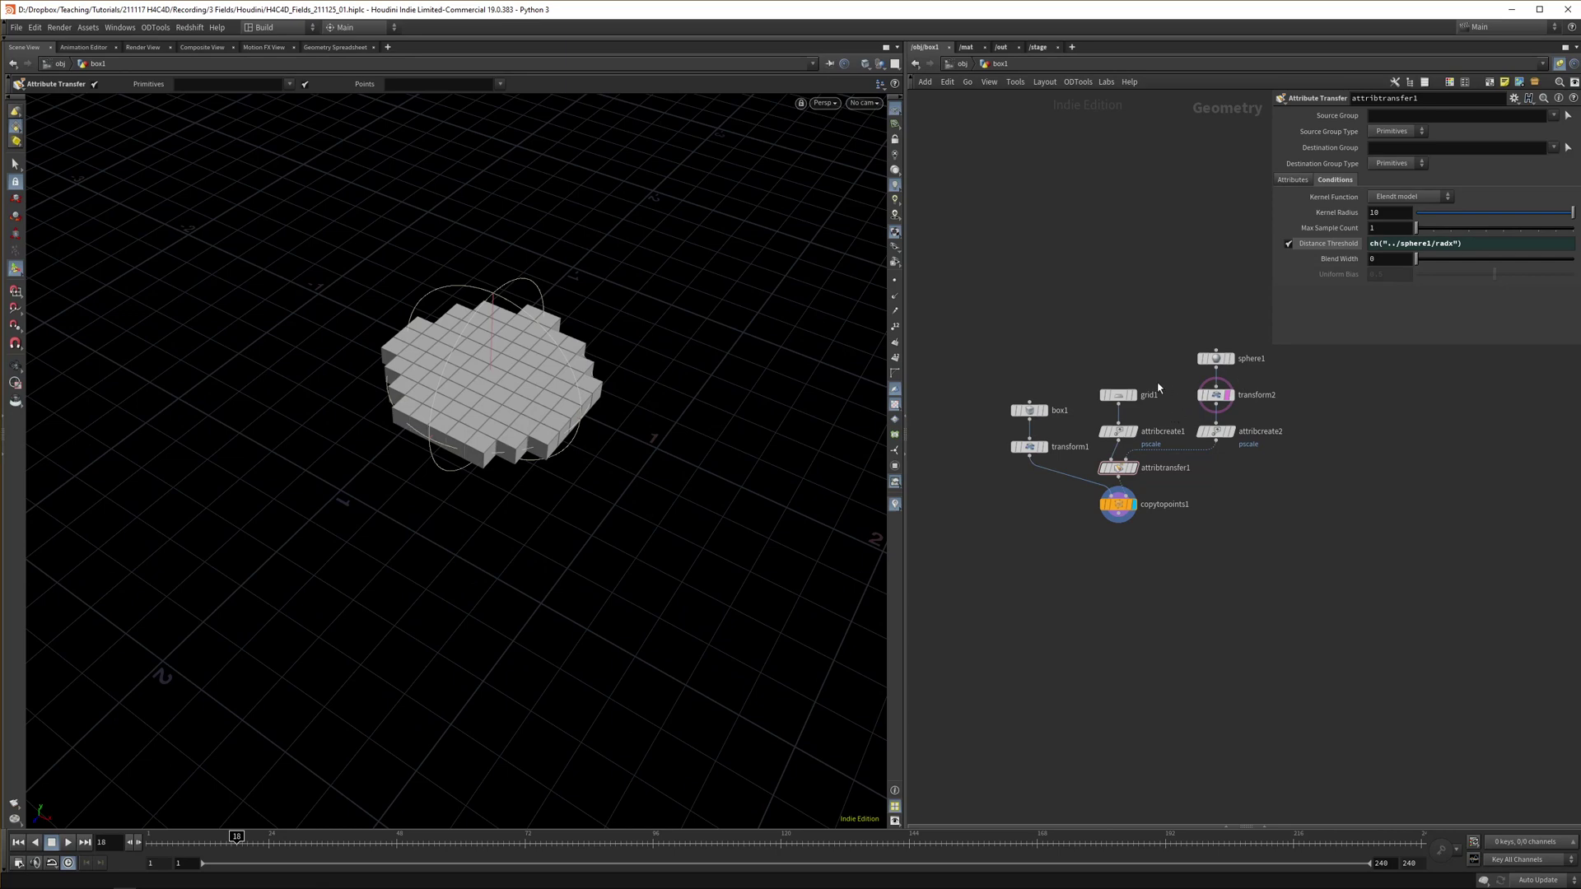
- Replace the Attribute Transfer's distance threshold expression with a value of 0 and set its blend width to 0.8
click(1215, 395)
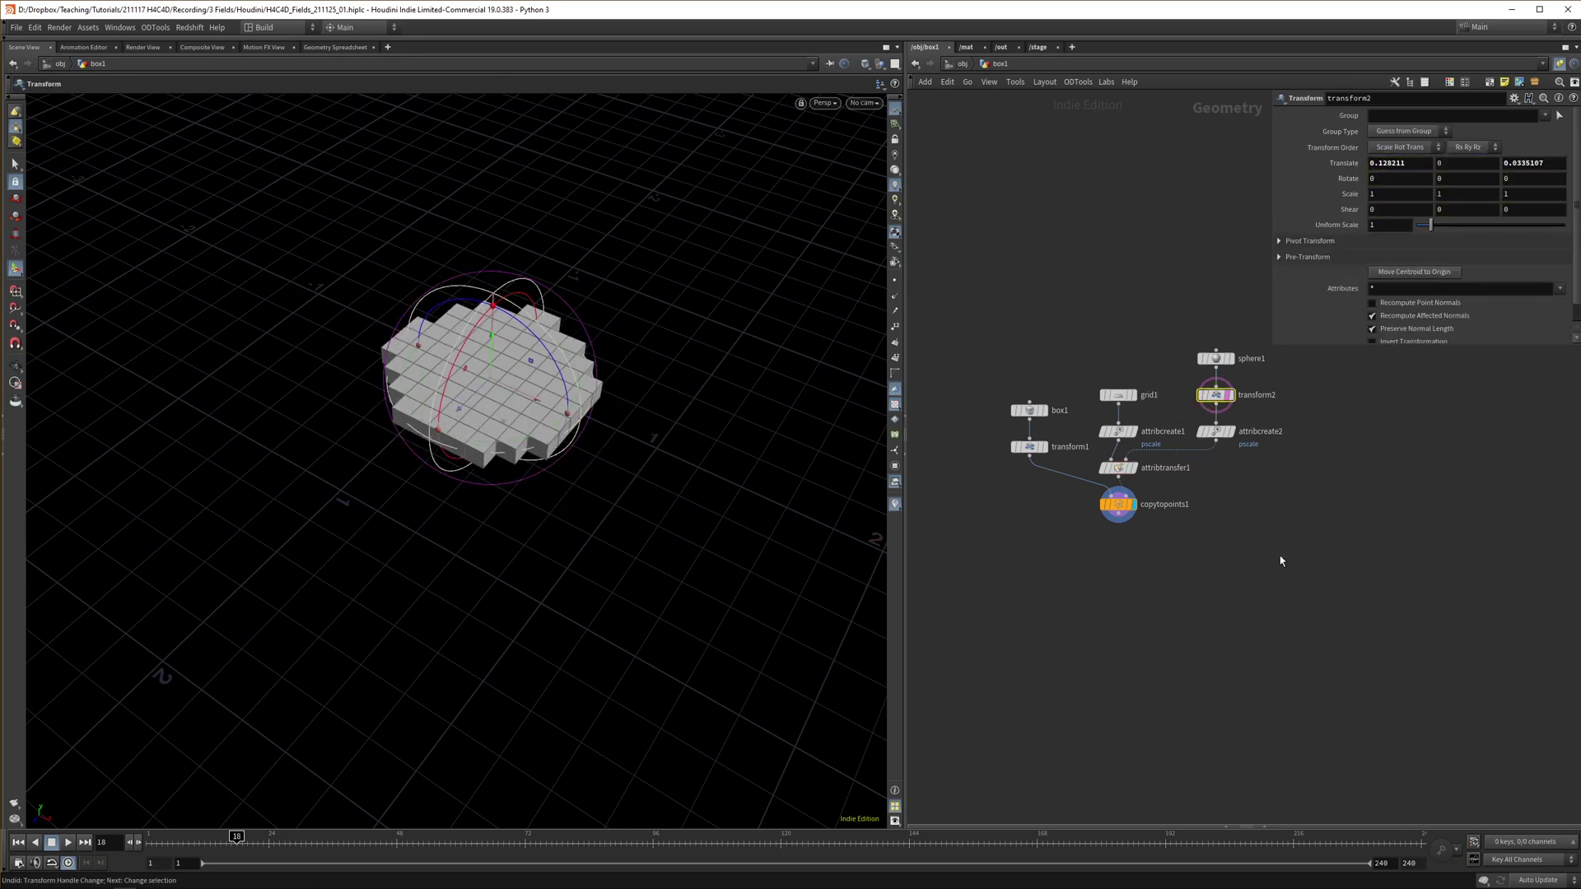
click(1120, 467)
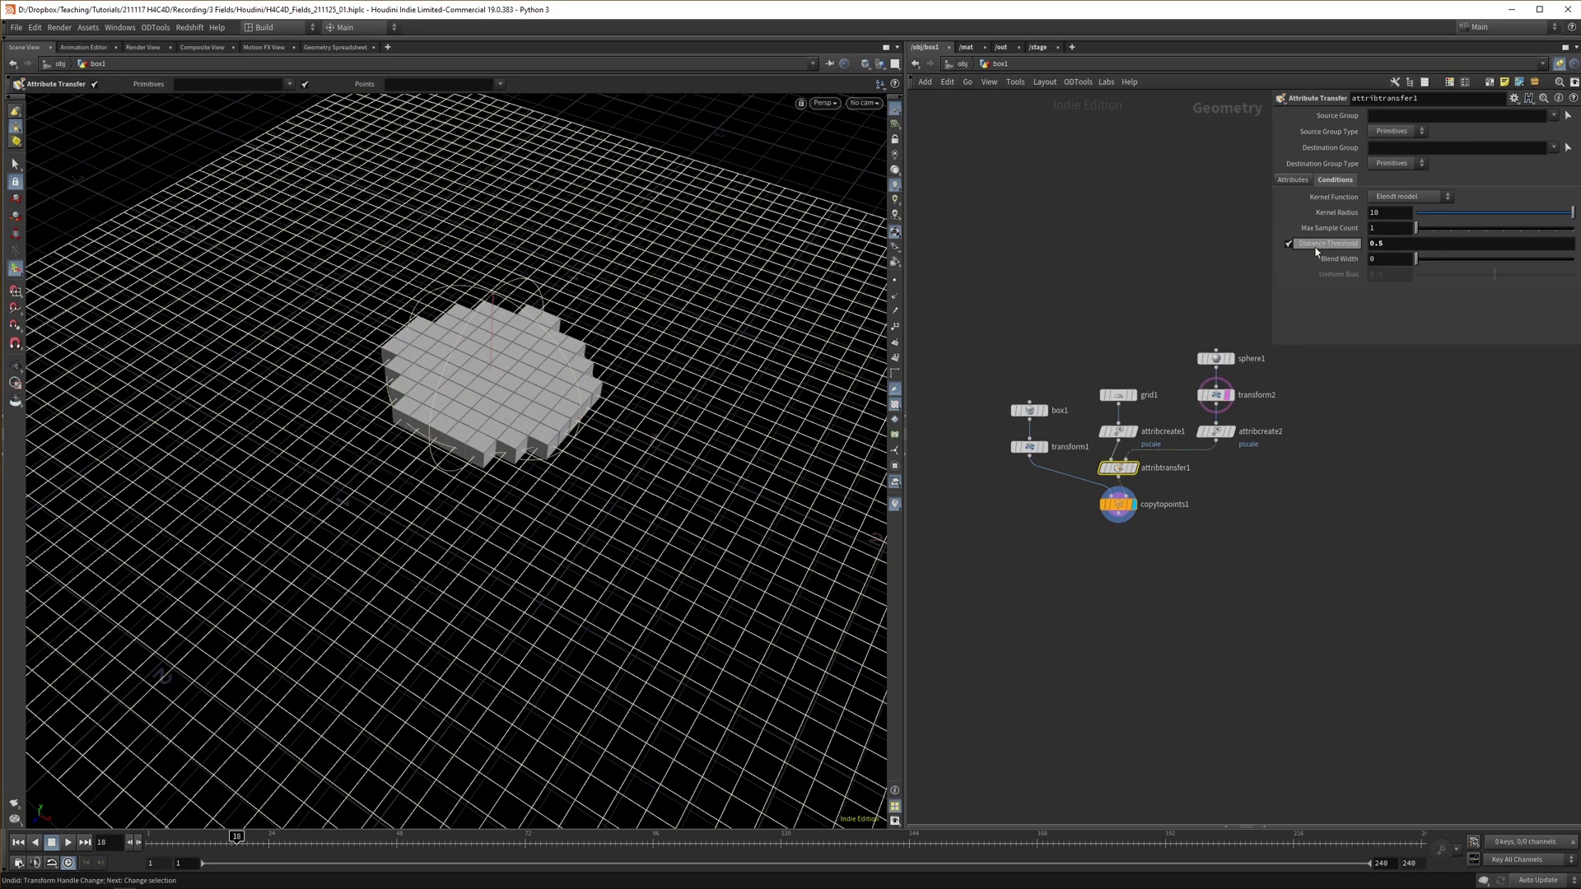
middle_drag(1387, 259, 1444, 259)
middle_drag(1149, 303, 1122, 349)
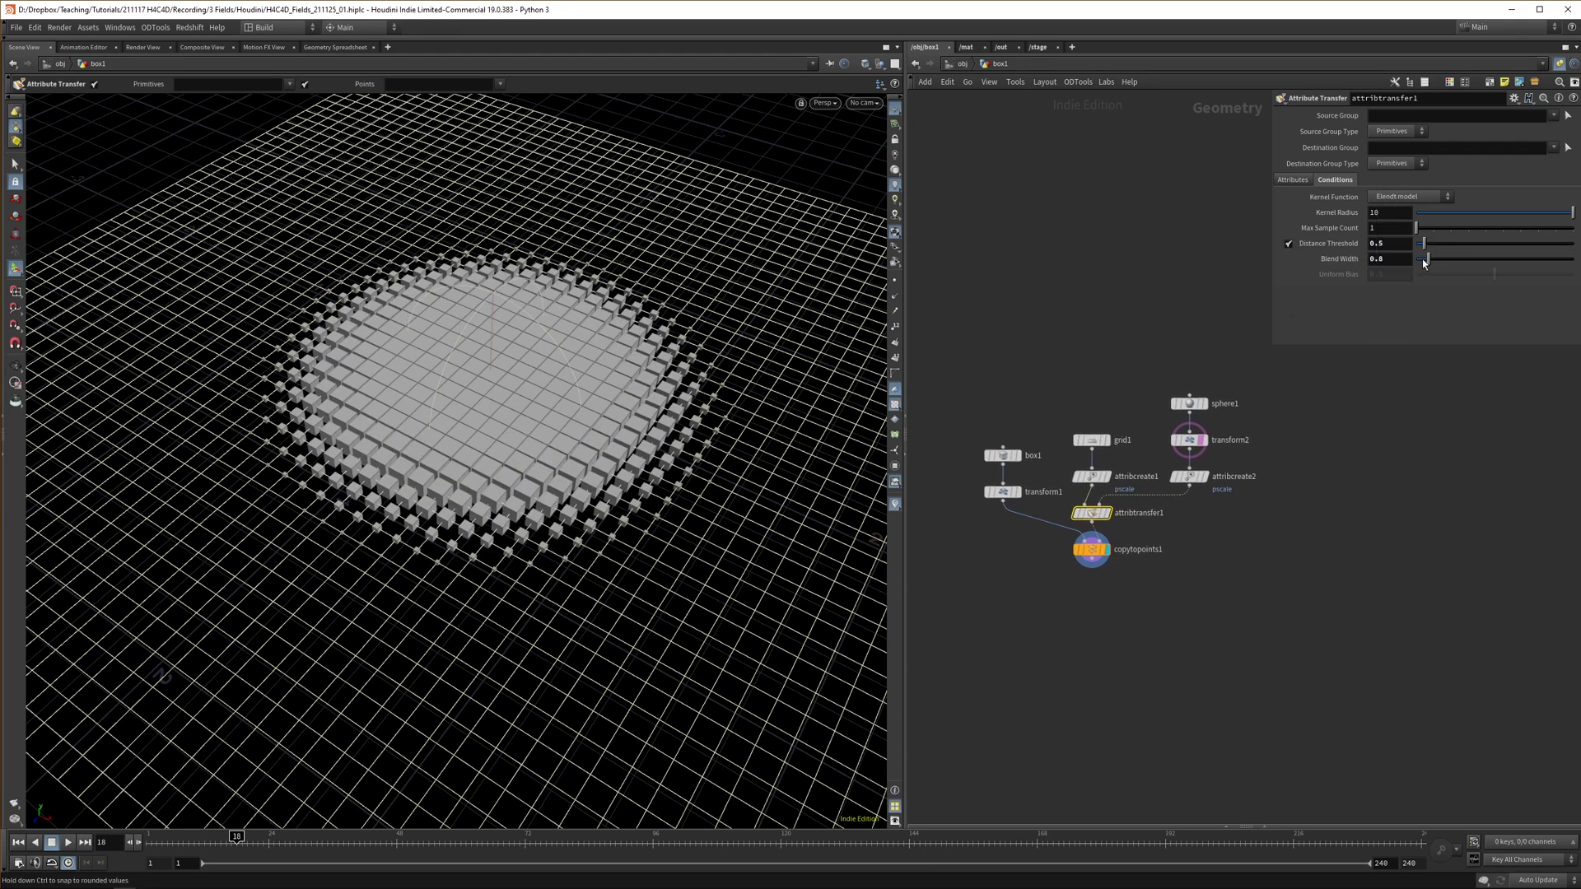
drag(1422, 245, 1412, 245)
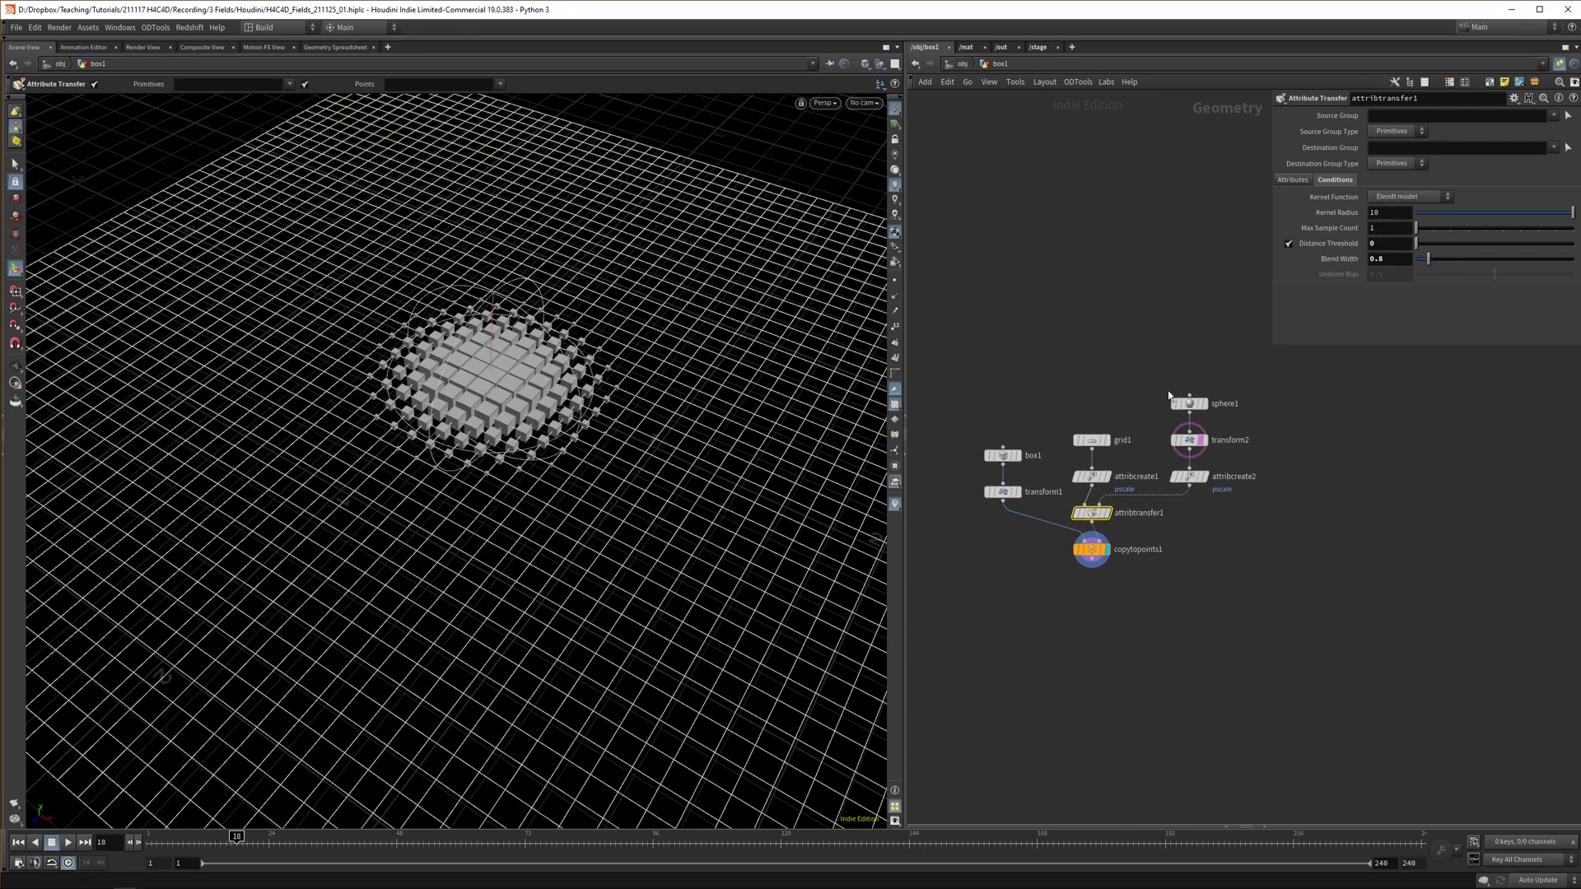
- Change sphere1's primitive type to Polygon and examine its point positions in the Geometry Spreadsheet
click(1189, 404)
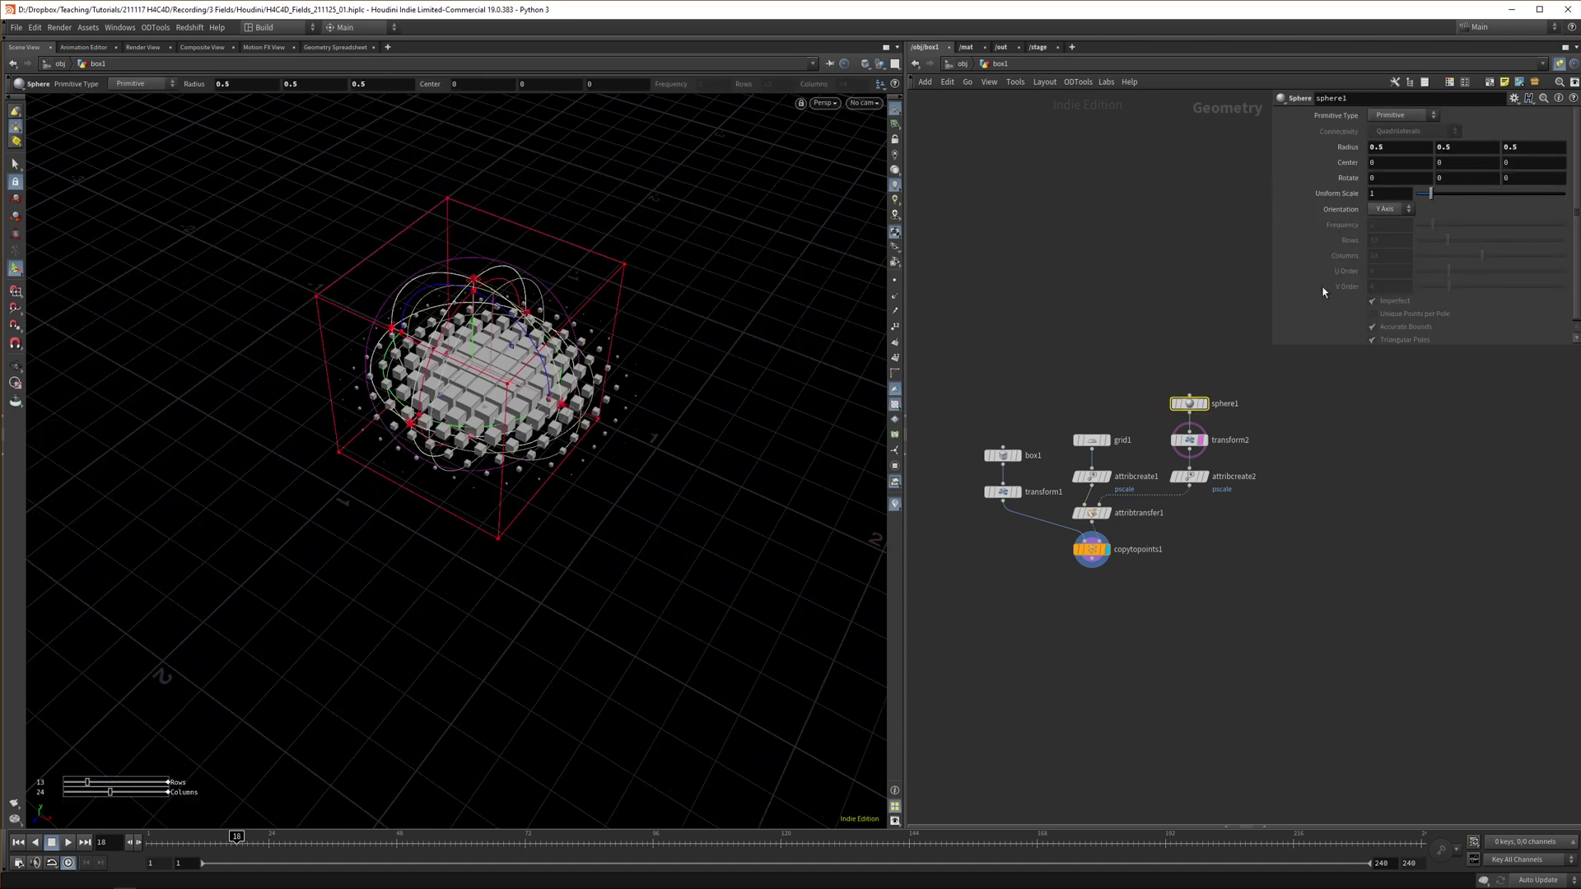
click(1402, 116)
click(1392, 140)
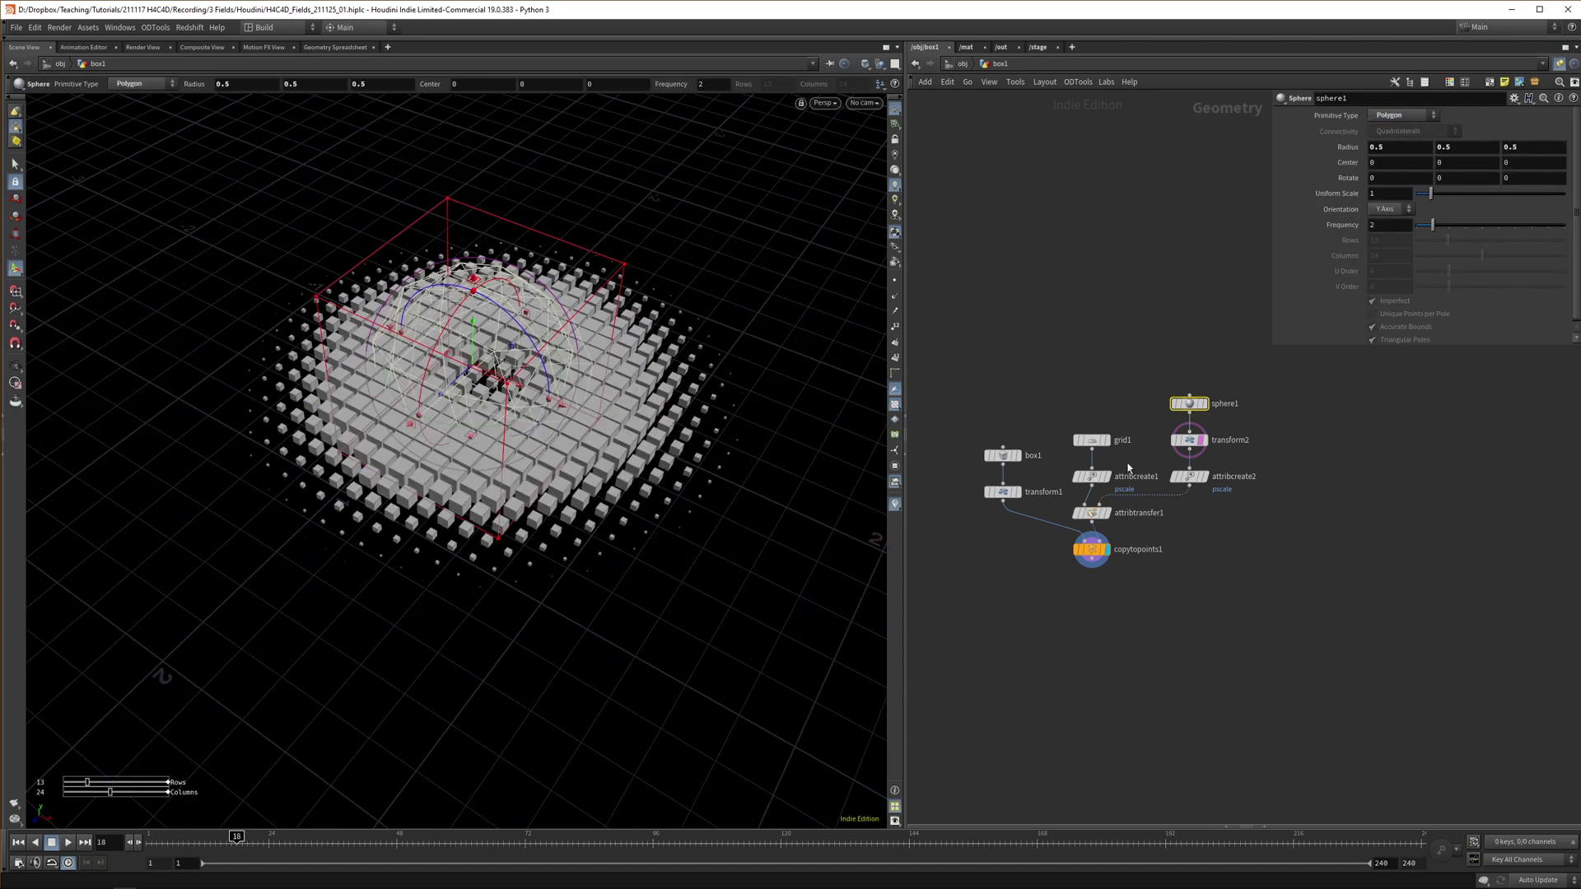
click(1246, 826)
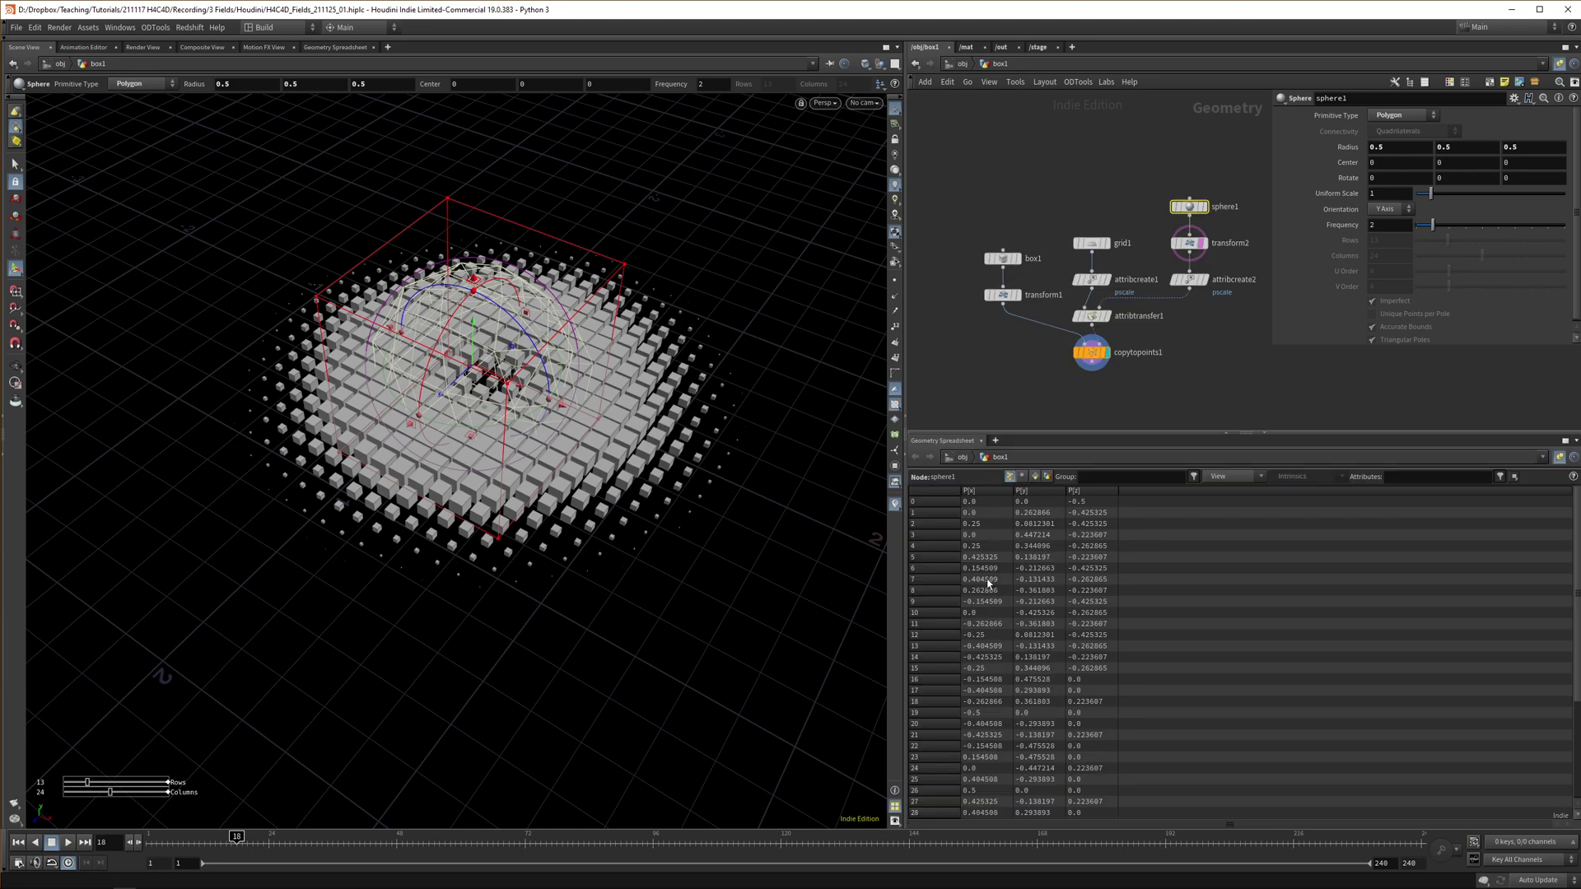
scroll(979, 583, down, 4)
scroll(988, 617, up, 2)
scroll(992, 642, up, 2)
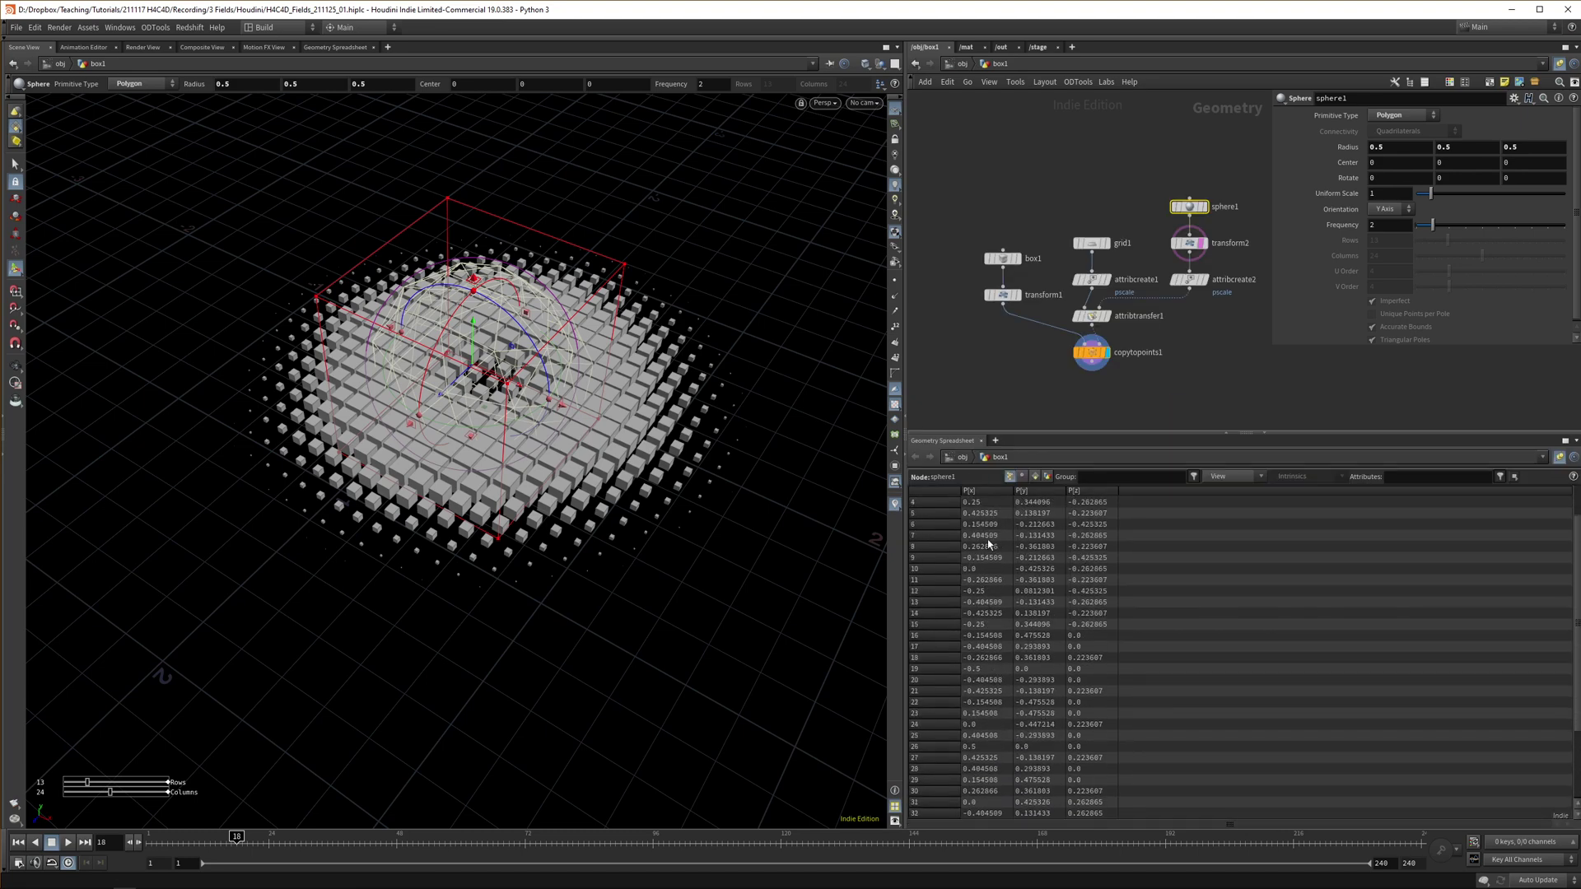
- Display attribcreate2, attribtransfer1 and copytopoints1 in turn to inspect how the polygon sphere affects the box scales
click(1185, 280)
click(1205, 281)
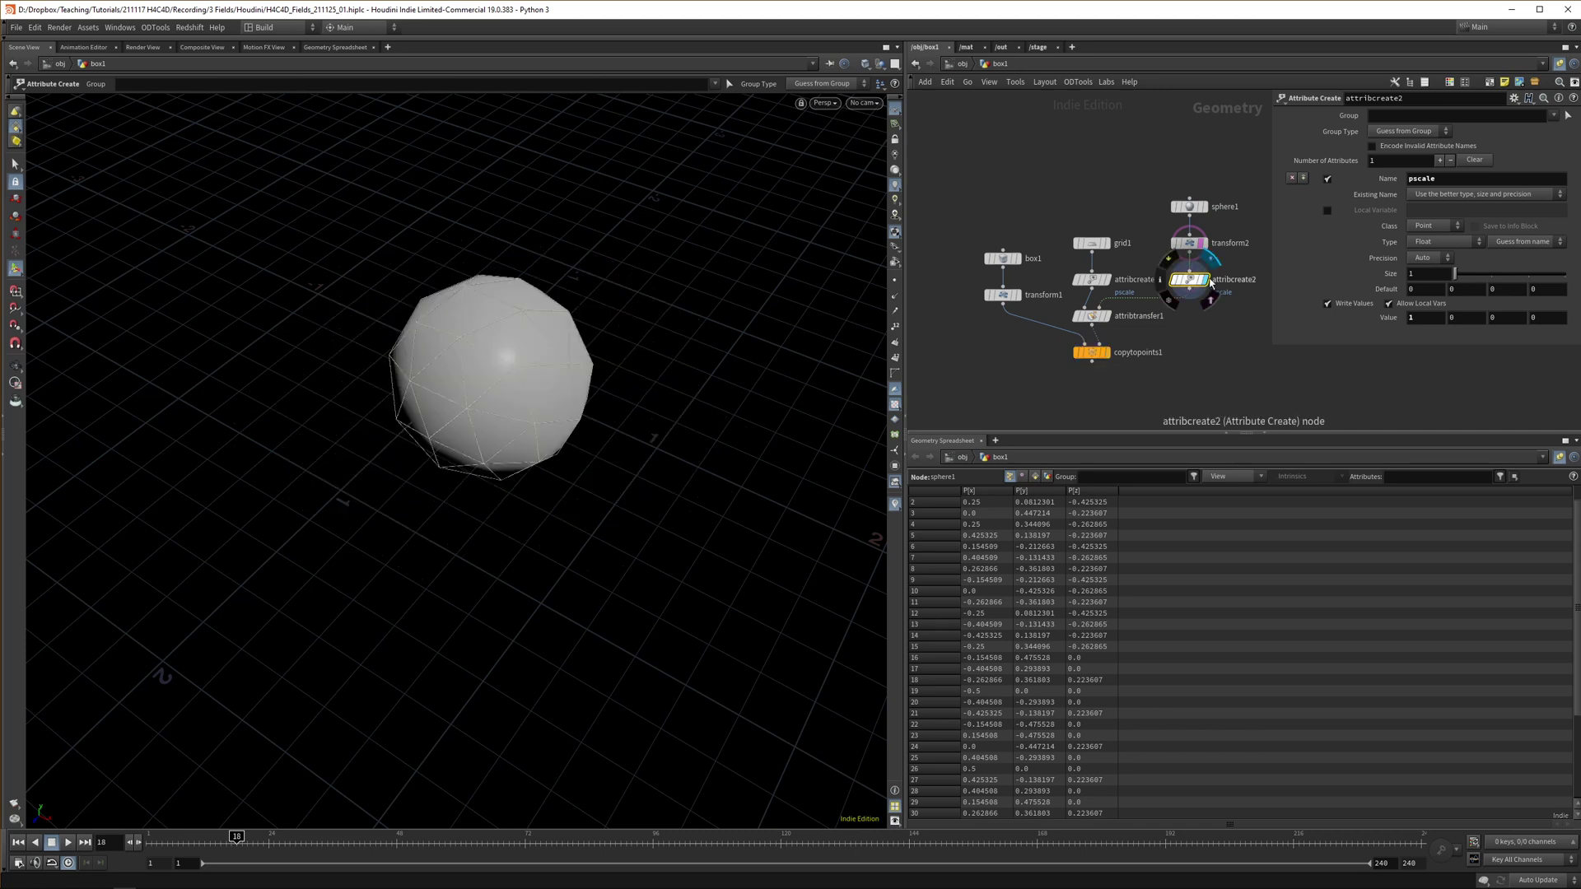
click(1118, 342)
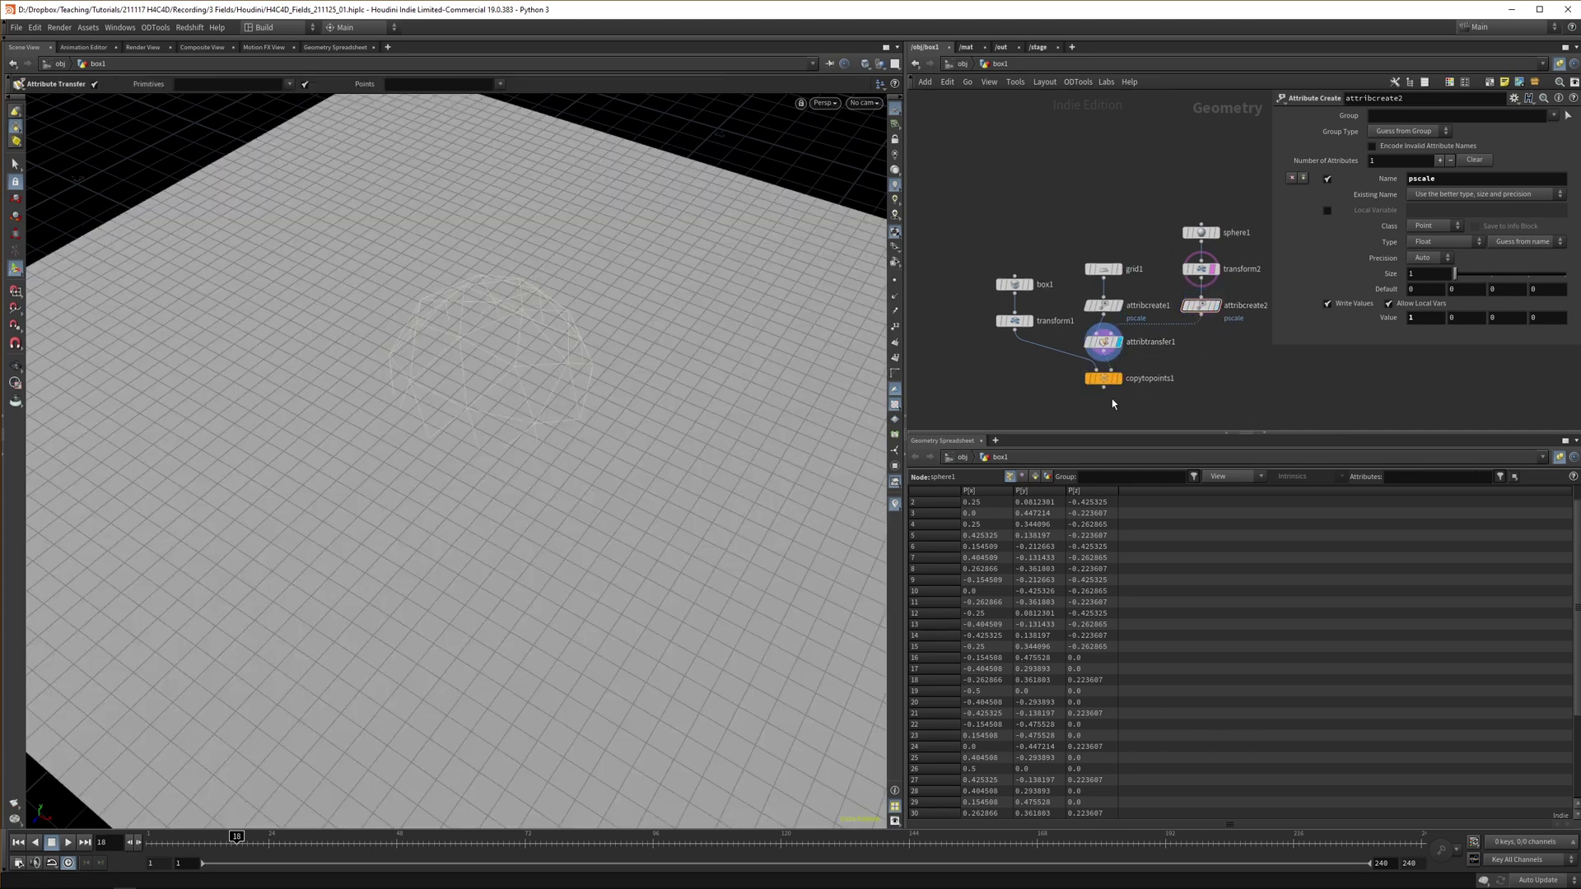
click(1118, 378)
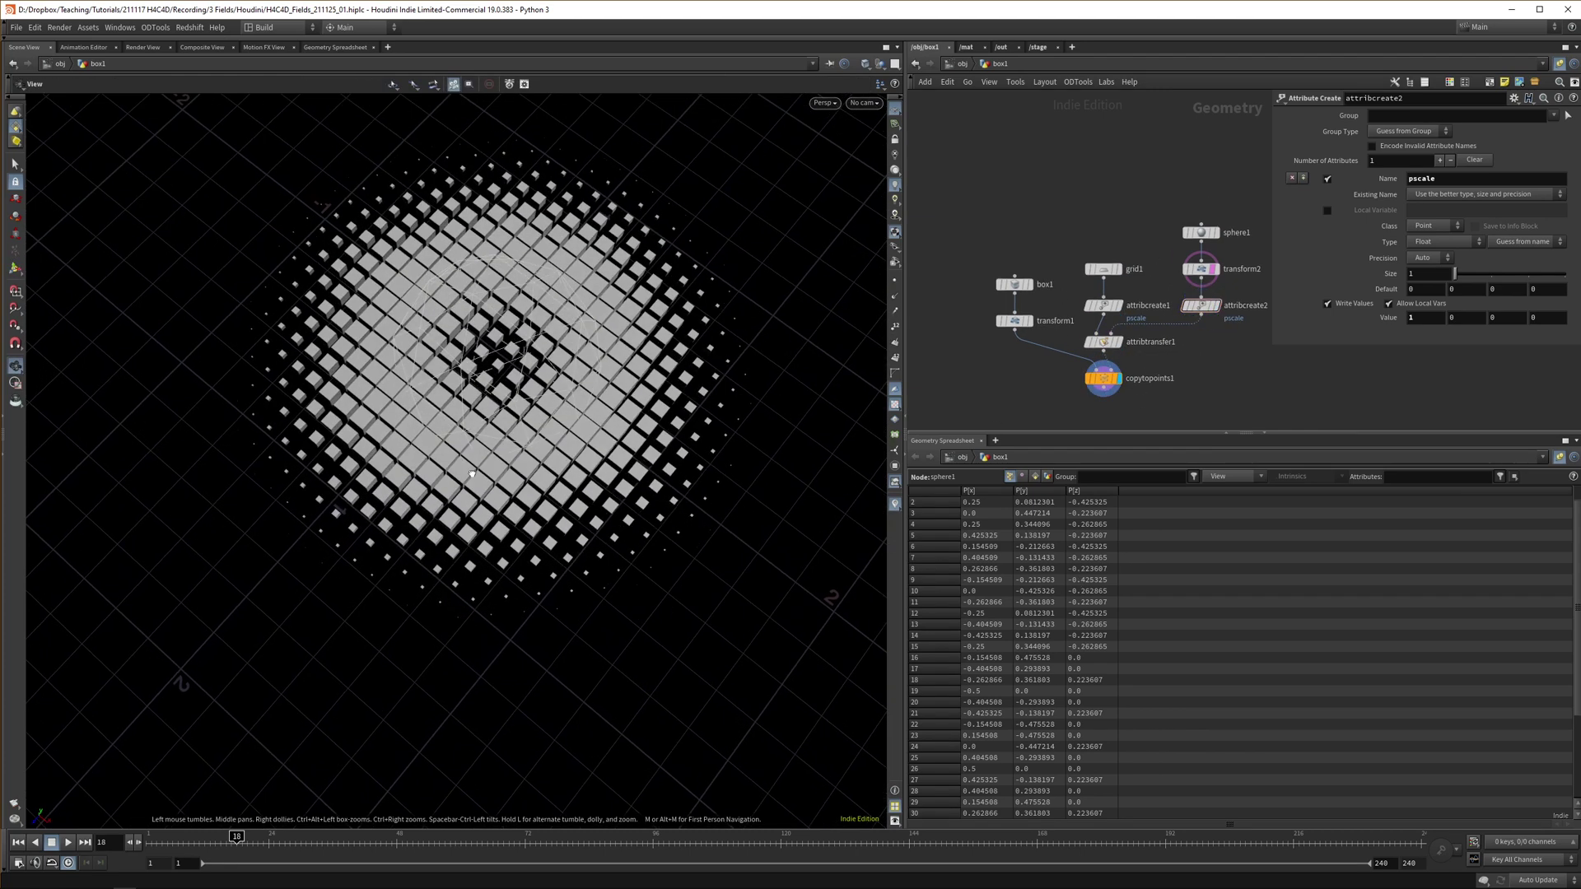
scroll(716, 516, down, 3)
- Set sphere1's radius to 1.2 on all axes and inspect the boxes around the sphere's surface
click(1192, 232)
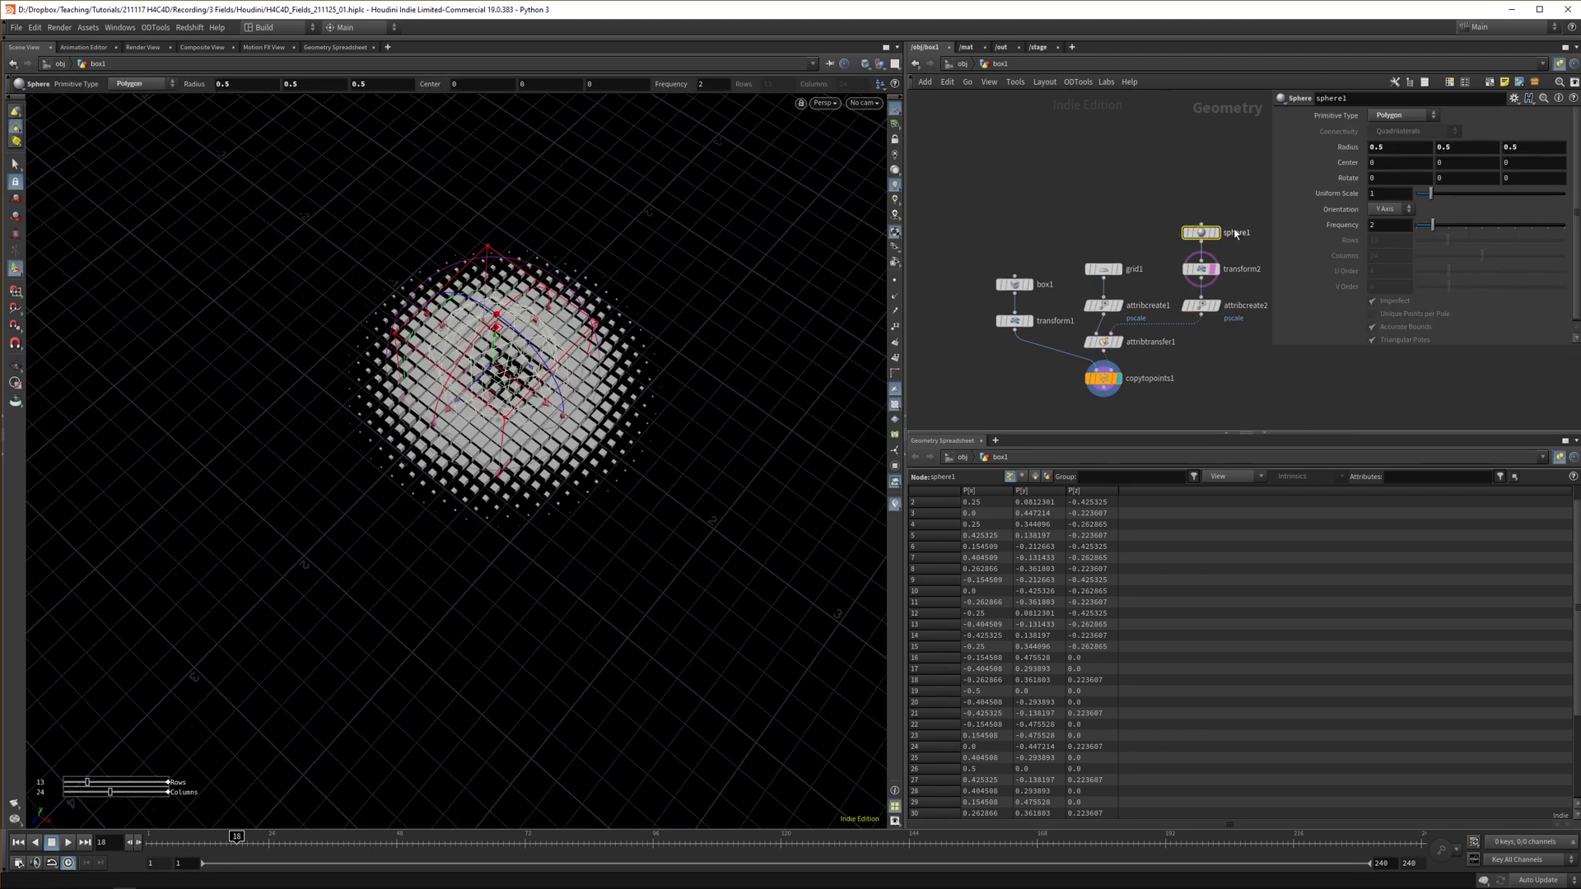
middle_drag(1351, 147, 1426, 148)
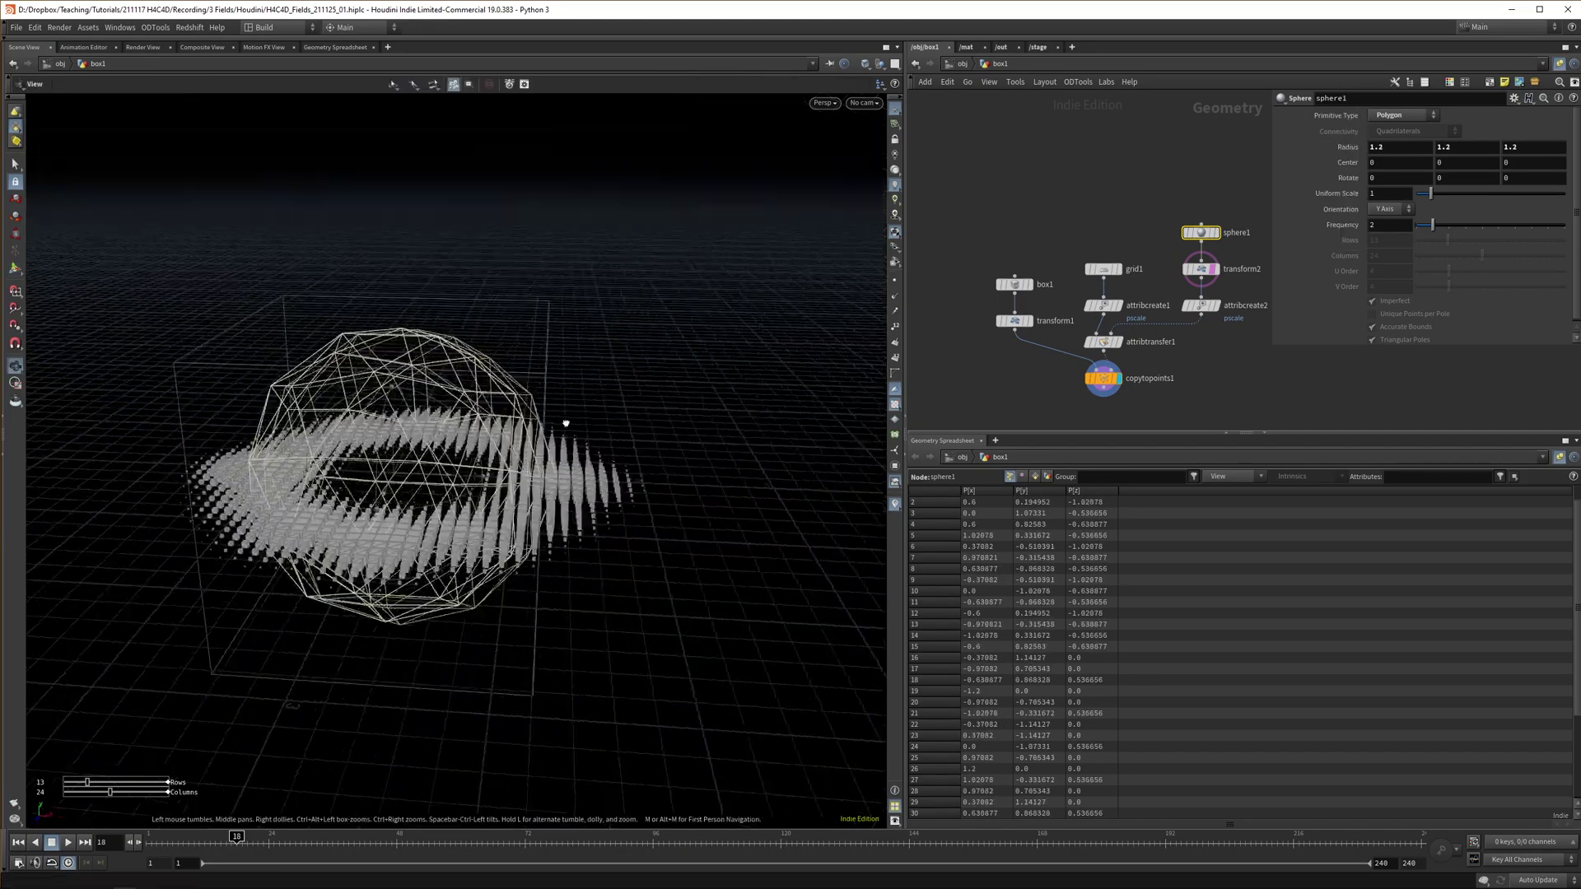
drag(566, 423, 645, 318)
key(Return)
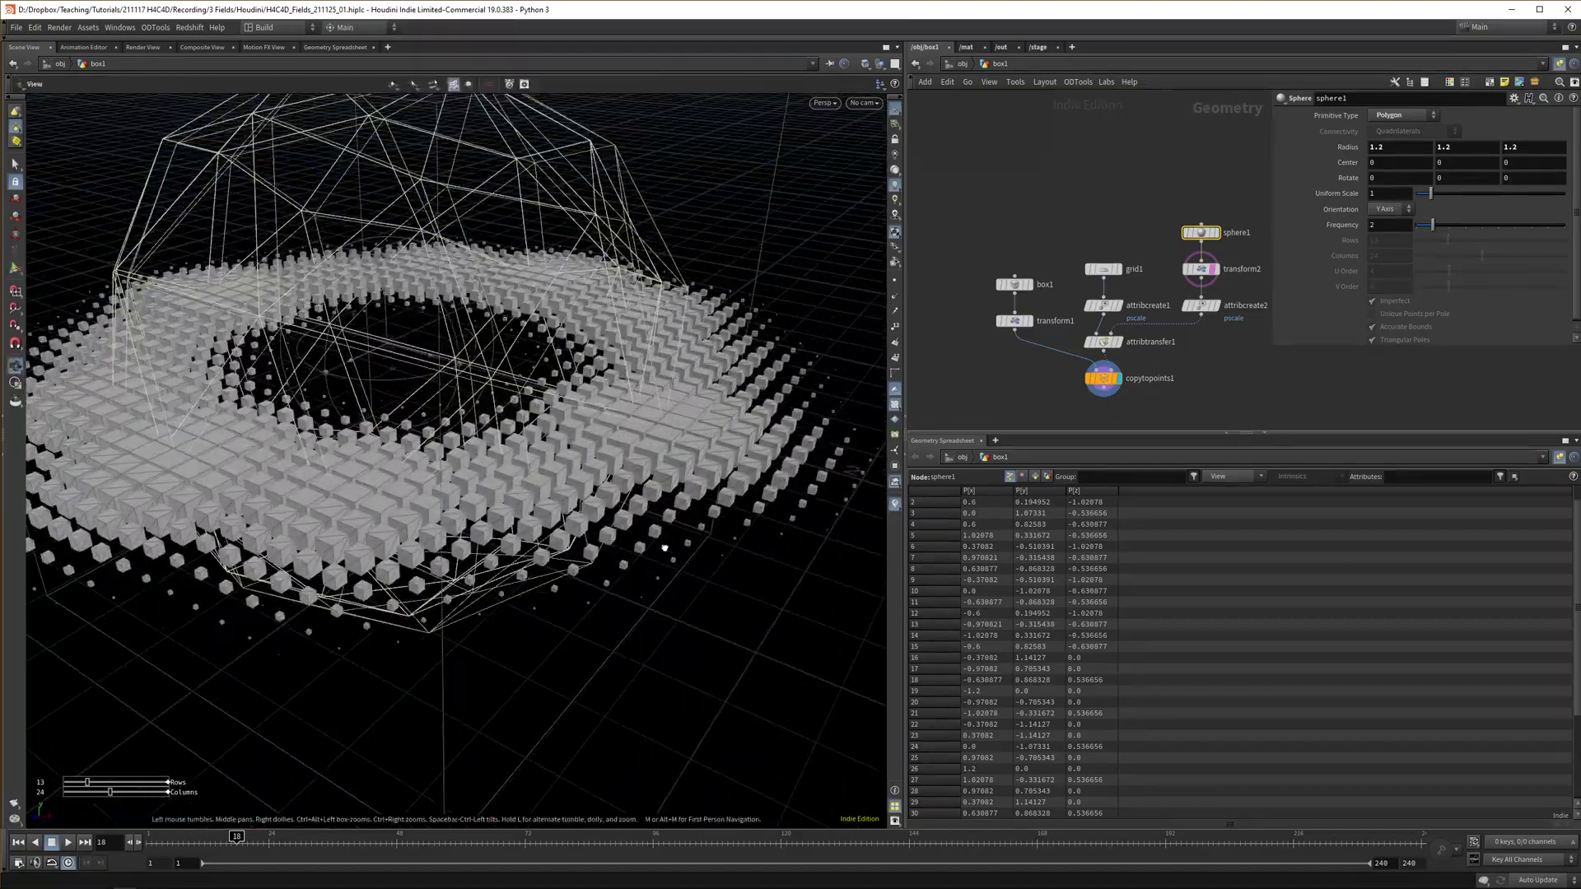
alt+drag(664, 557, 734, 435)
key(Escape)
key(Return)
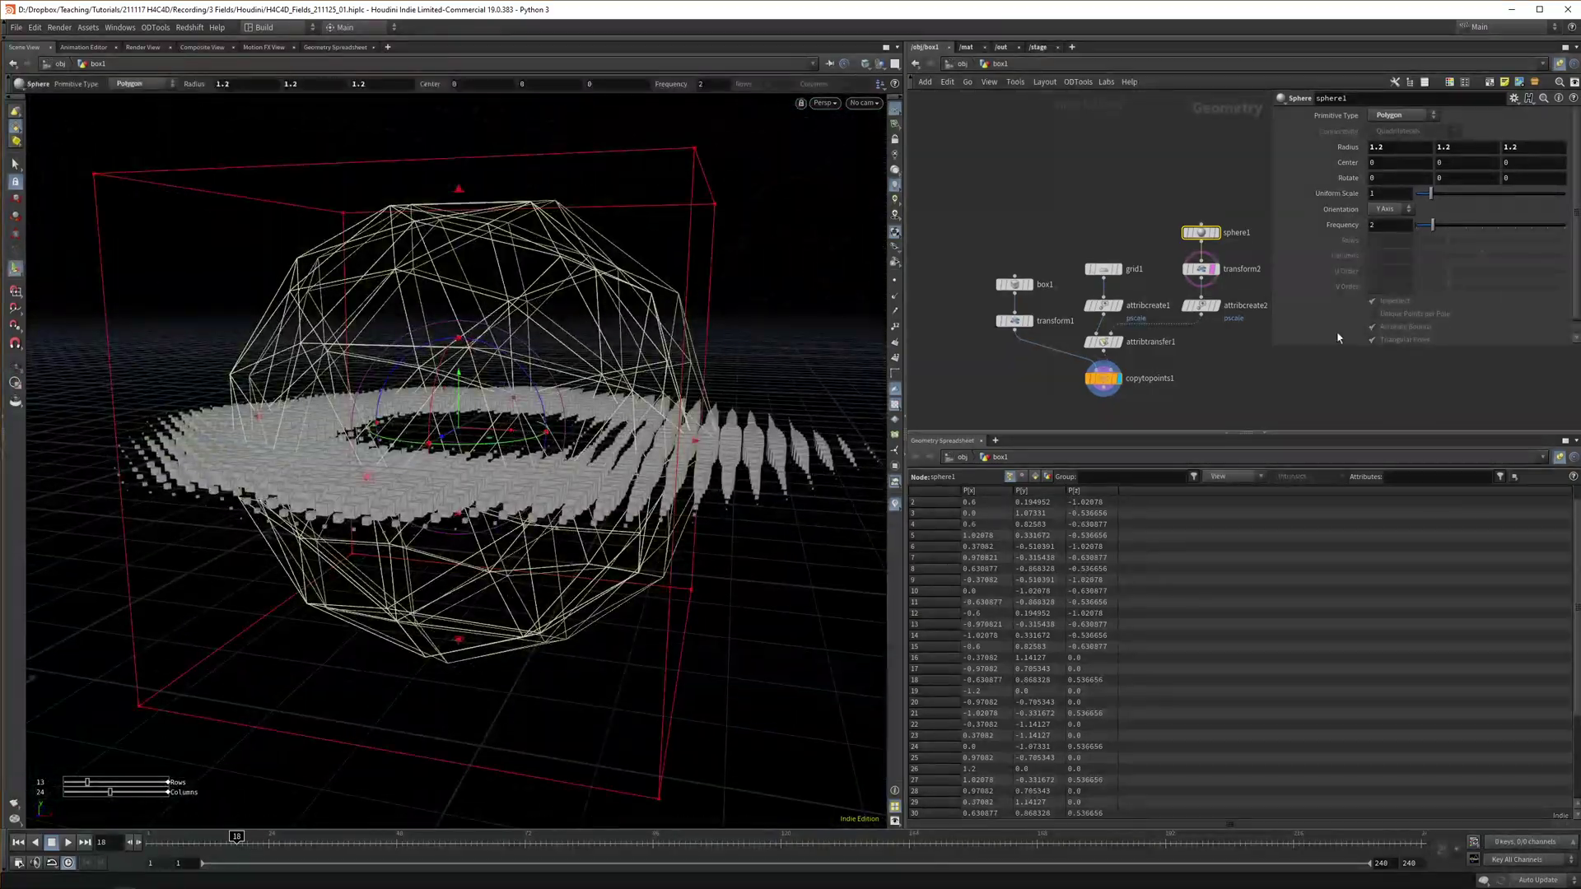
- Raise sphere1's frequency to 33 and reduce the Attribute Transfer's blend width to 0.2
middle_drag(1387, 224, 1546, 223)
alt+drag(691, 354, 625, 494)
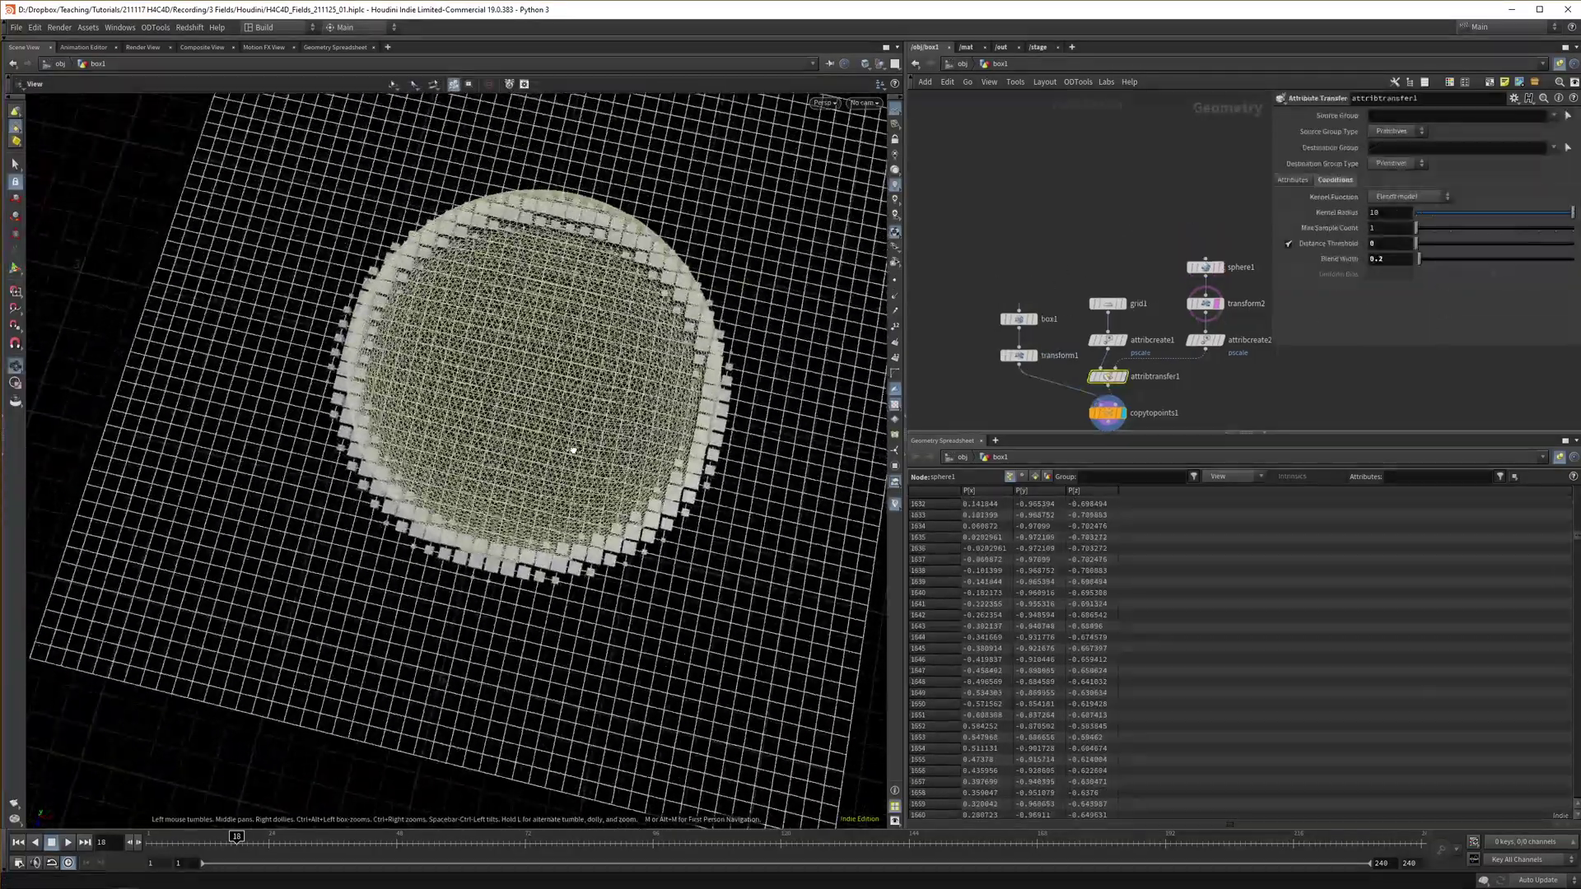
key(Return)
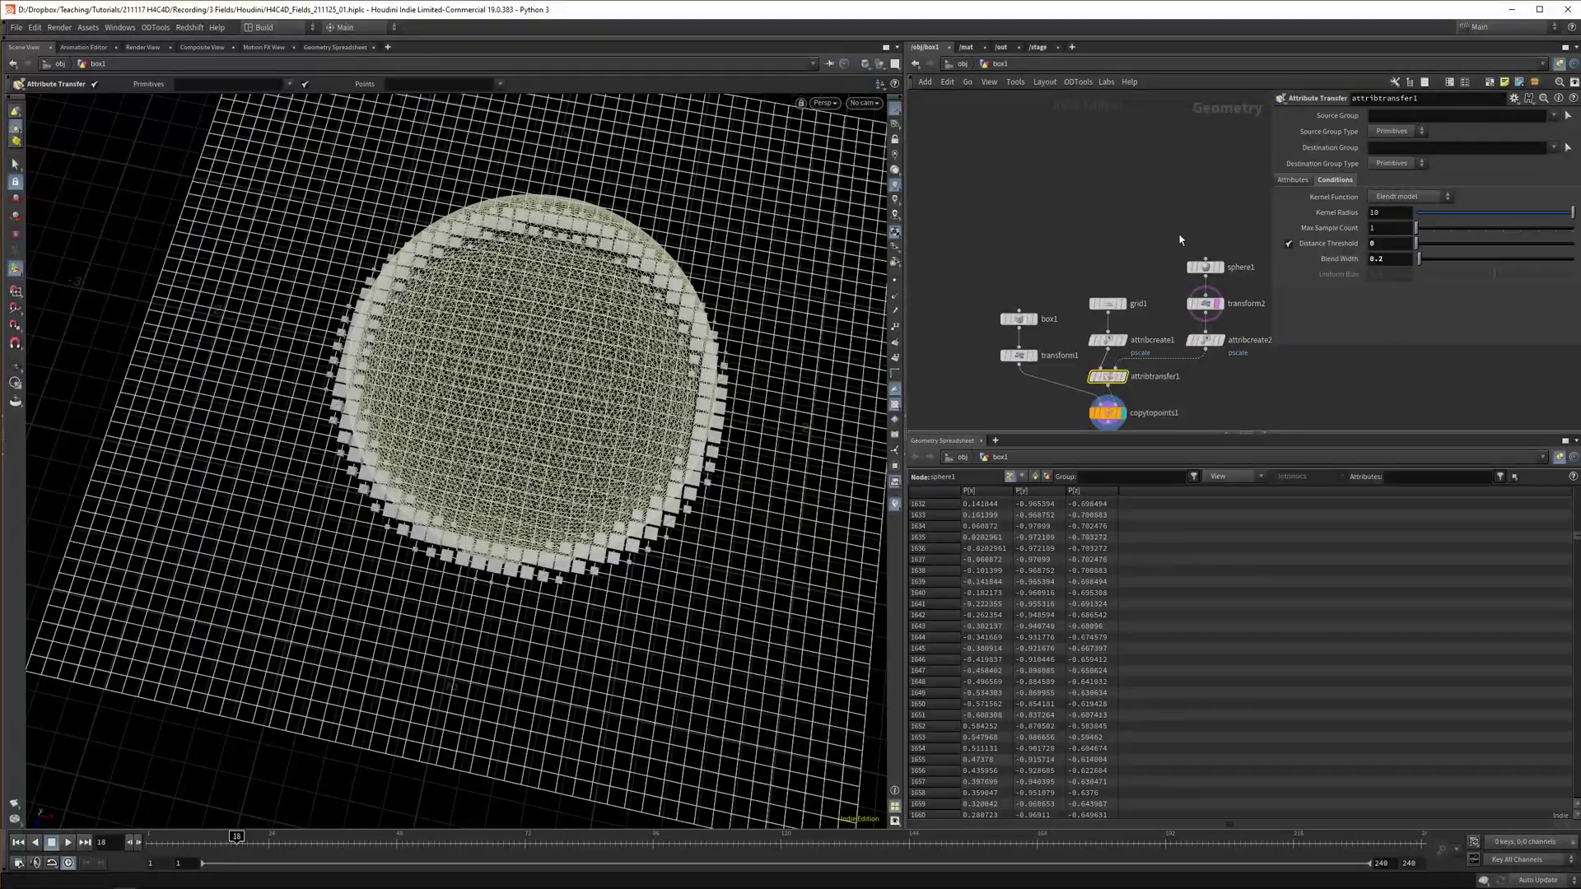
- Set sphere1's radius to 1.5 on all axes and turn off transform2's template flag
click(1203, 267)
mouse_move(1342, 148)
middle_down()
mouse_move(1301, 153)
mouse_move(1405, 157)
mouse_move(1351, 154)
middle_up()
key(Escape)
drag(639, 403, 704, 328)
key(Return)
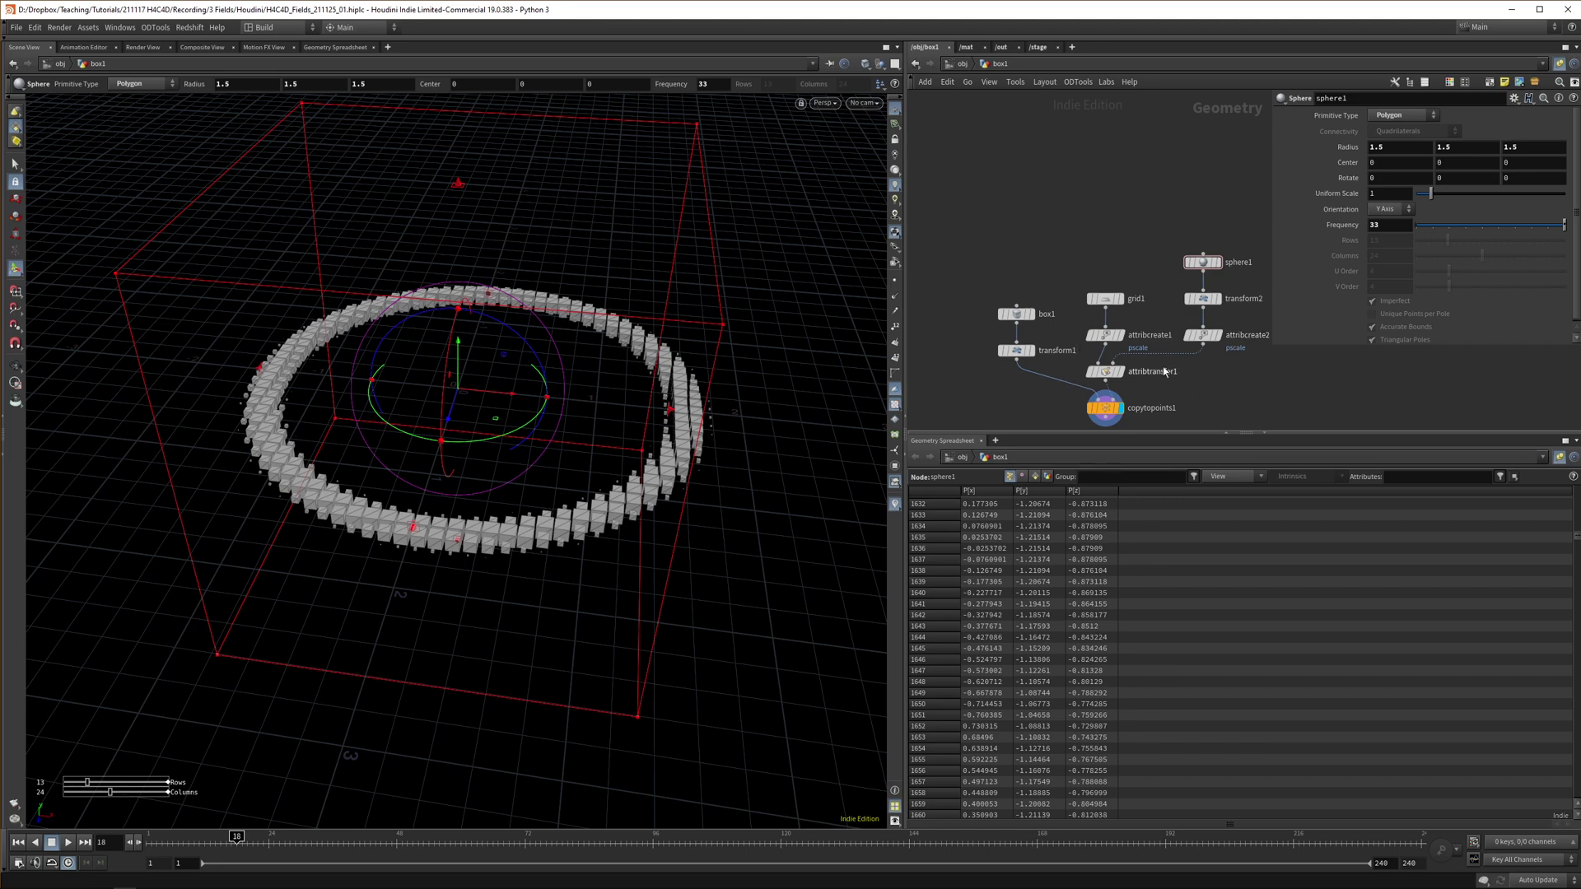
- Detach attribtransfer1 and move it aside with the sphere branch, leaving attribcreate1 feeding copytopoints1 directly
middle_drag(1194, 342, 1227, 295)
drag(1079, 268, 1201, 385)
drag(1141, 324, 1262, 336)
click(1141, 291)
middle_drag(1141, 302, 1175, 317)
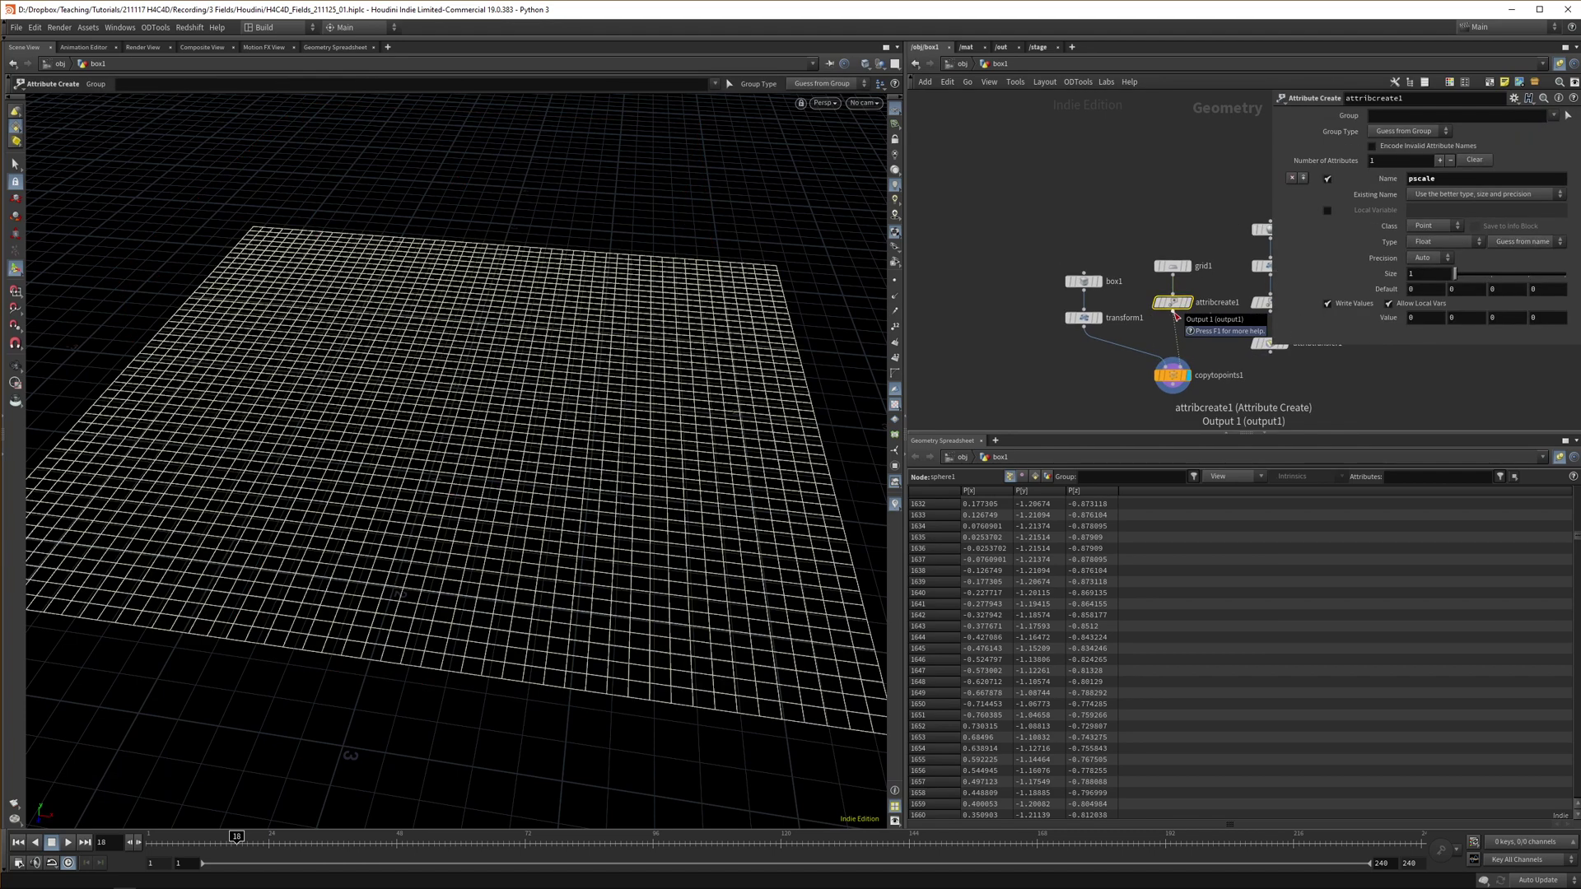
- Delete attribcreate1 so that grid1 feeds copytopoints1 directly
drag(1174, 306, 1174, 322)
drag(1172, 214, 1174, 323)
drag(1174, 268, 1175, 323)
click(1173, 320)
mouse_move(1421, 317)
middle_down()
mouse_move(1493, 303)
mouse_move(1402, 324)
middle_up()
key(BackSpace)
- Insert an Attribute Noise node between grid1 and copytopoints1
key(Tab)
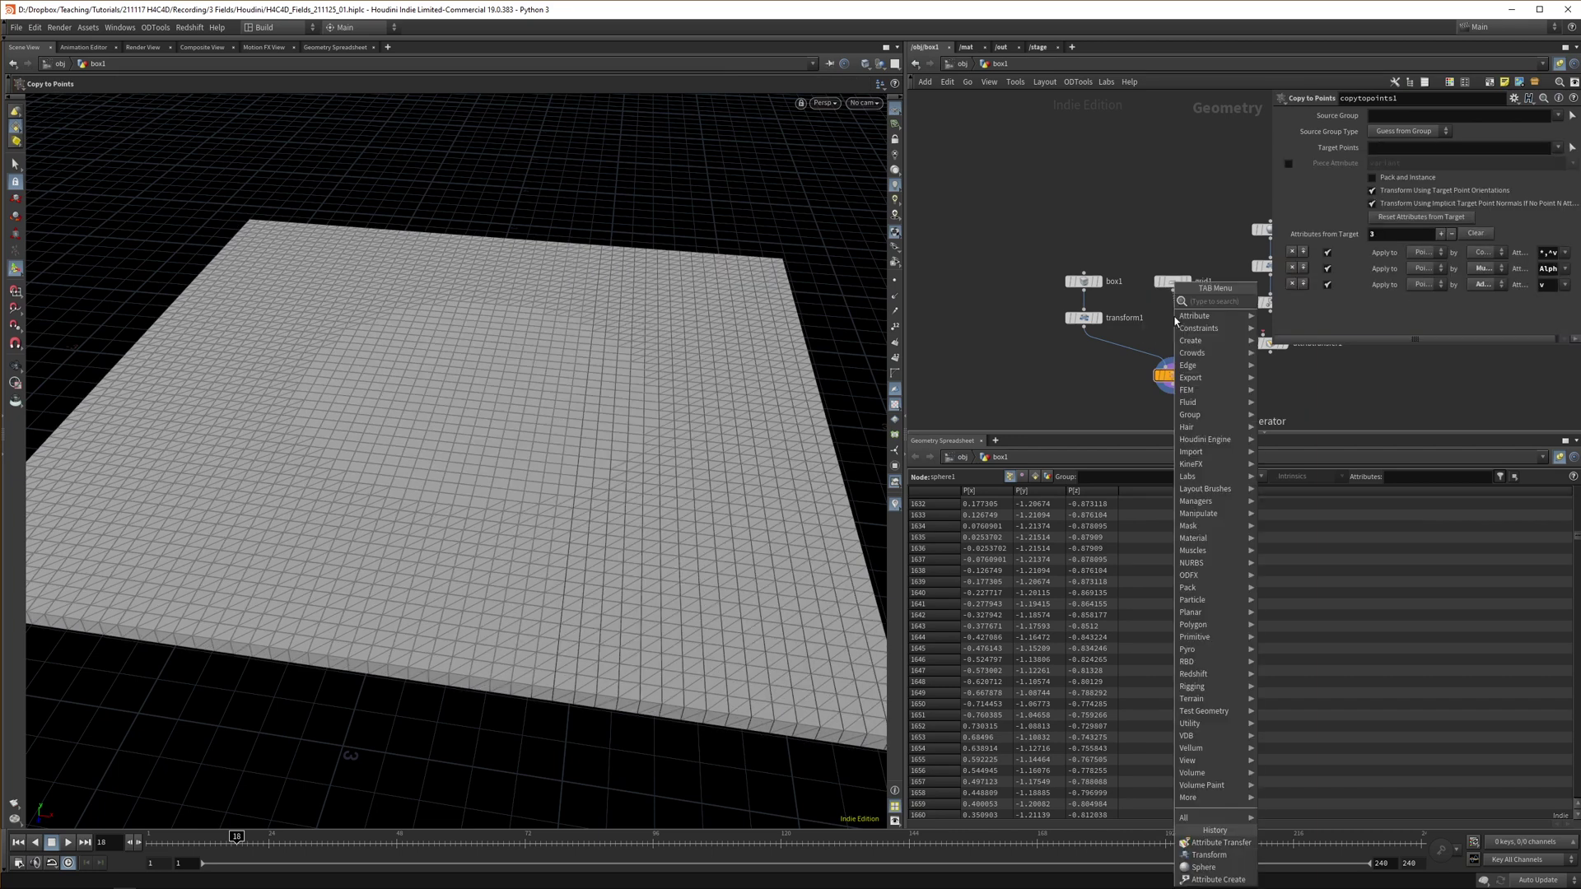
text(noi)
key(Return)
click(1176, 323)
- Set the Attribute Noise to a Float attribute named pscale
click(1392, 166)
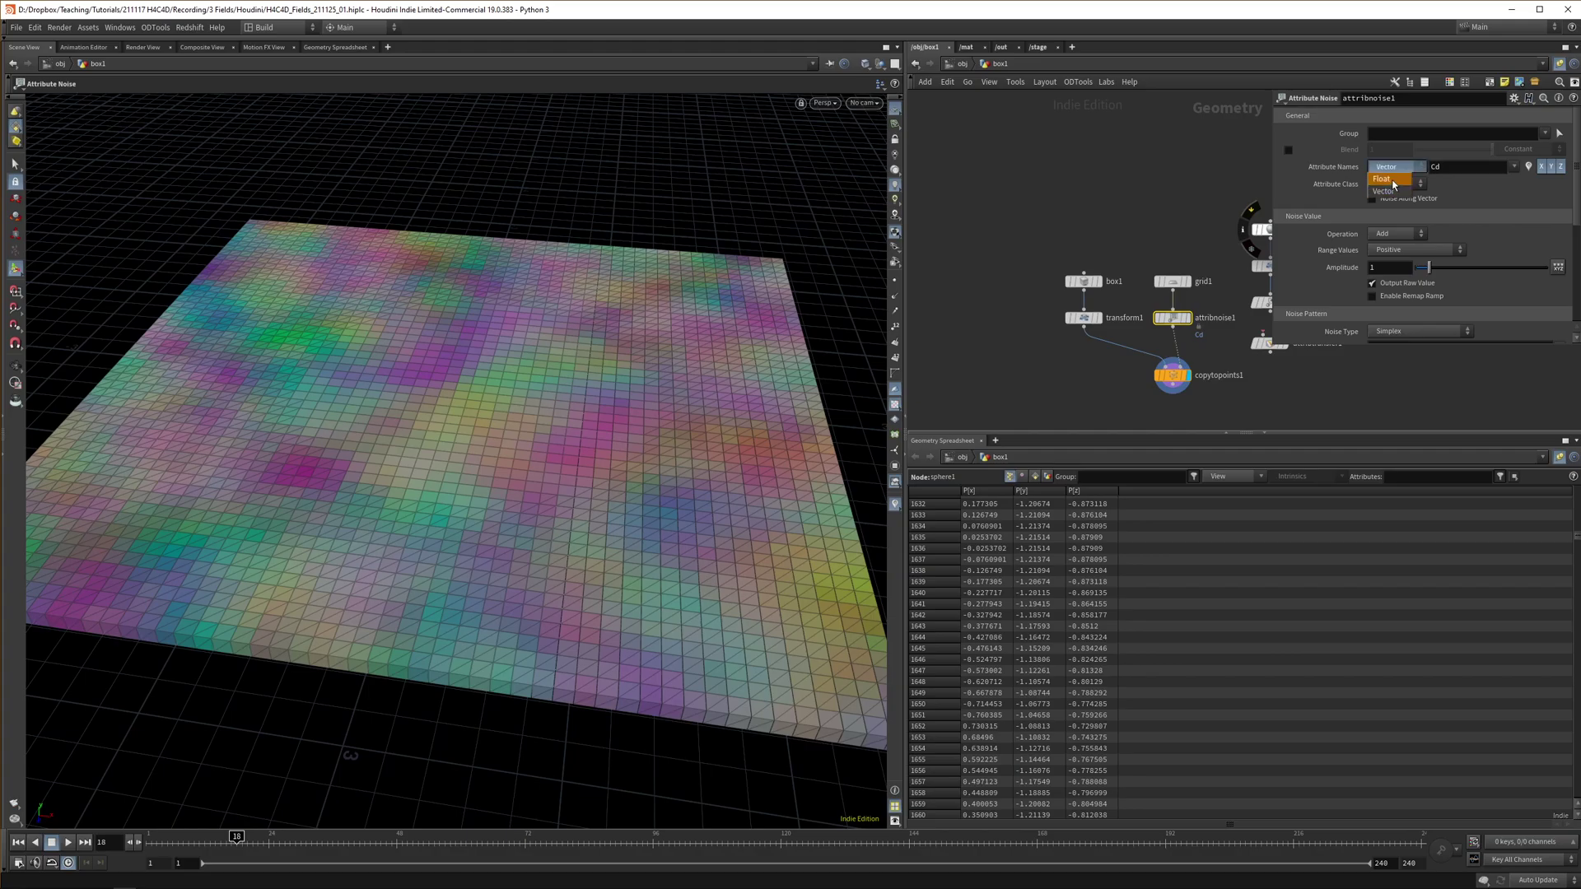
click(1396, 183)
double_click(1437, 166)
text(pscale)
key(Return)
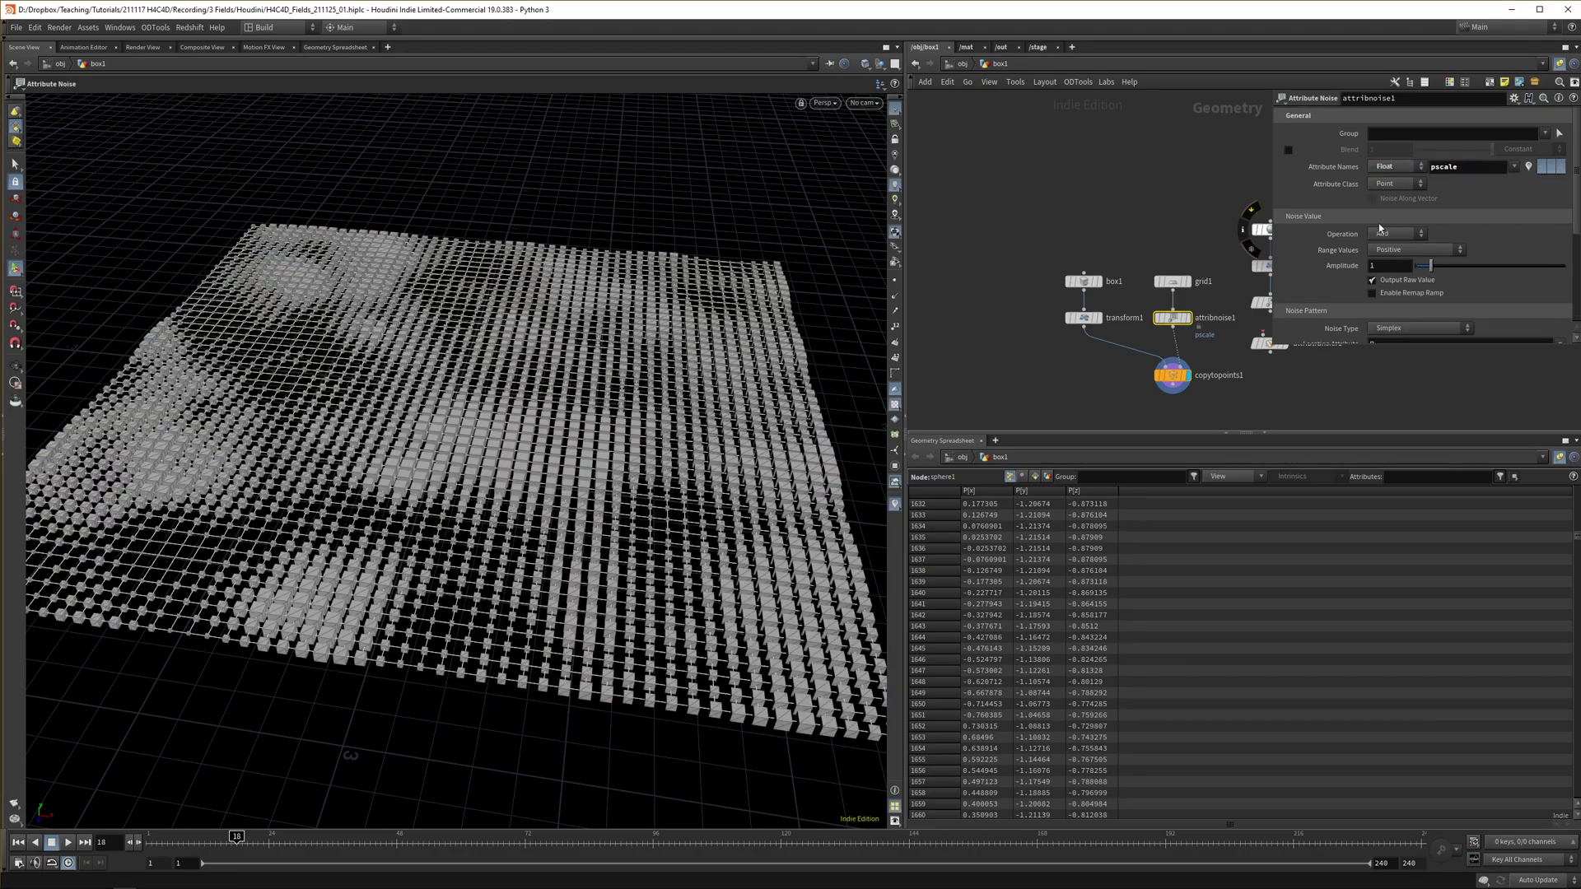
- Hide the Geometry Spreadsheet, enlarge the parameter area, and enable attribnoise1's Post-Process Minimum and Maximum
alt+drag(518, 487, 535, 610)
alt+right_drag(536, 609, 568, 617)
alt+drag(568, 617, 553, 487)
alt+right_drag(553, 487, 539, 411)
key(ctrl+shift+b)
drag(1507, 343, 1500, 622)
click(1288, 494)
click(1288, 478)
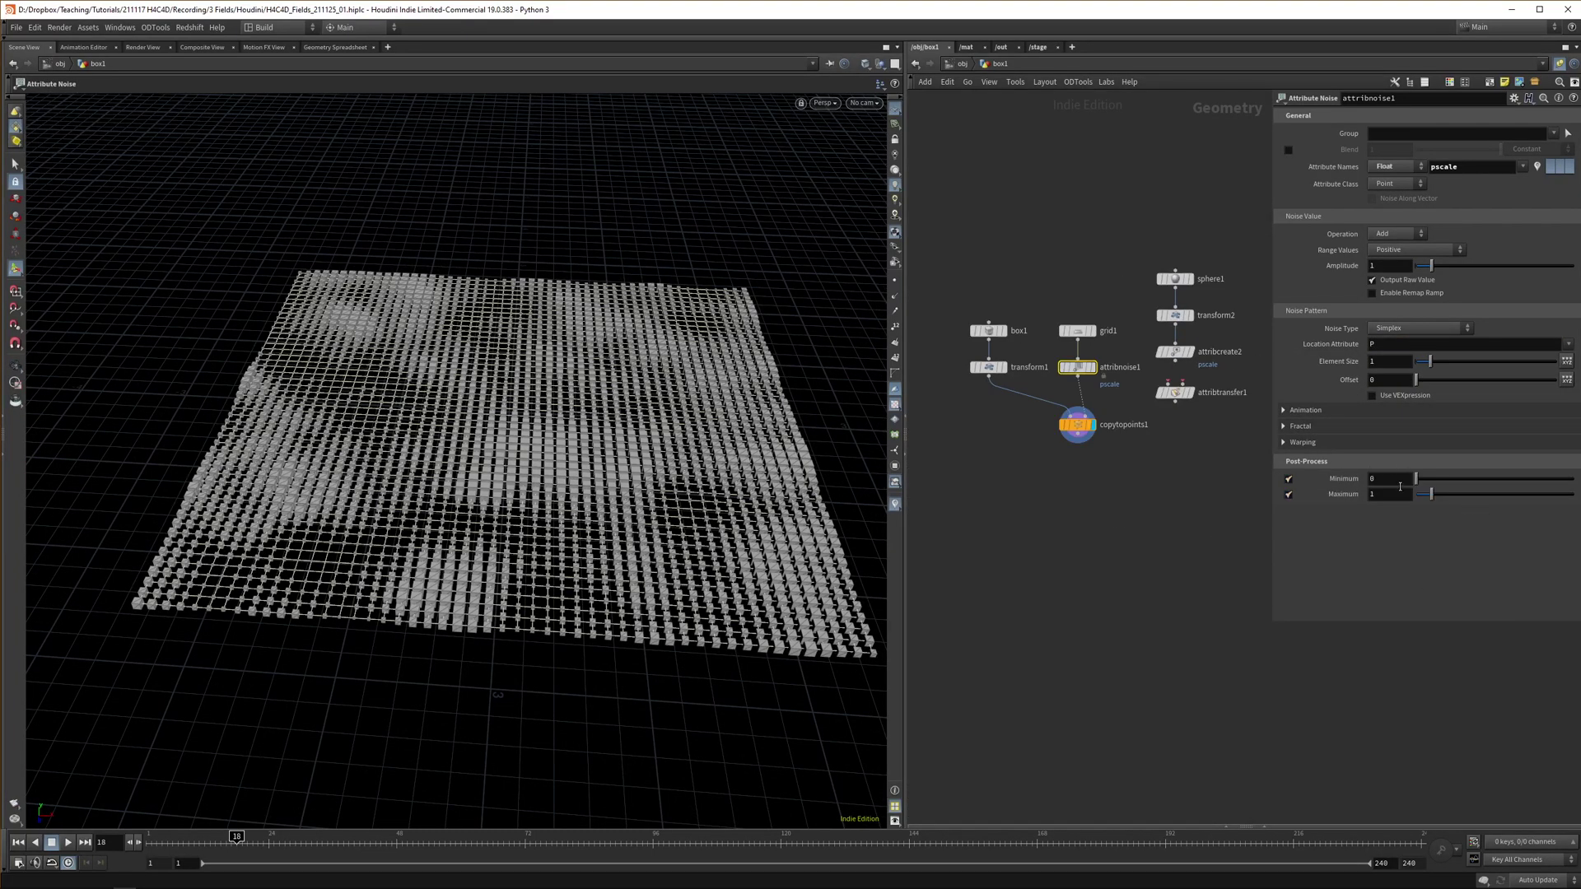
- Set attribnoise1's Post-Process Maximum to 0 at frame 1 and undo the keyframe placed on it
mouse_move(1430, 499)
mouse_down()
mouse_move(1409, 497)
mouse_move(1432, 492)
mouse_up()
key(ctrl+Up)
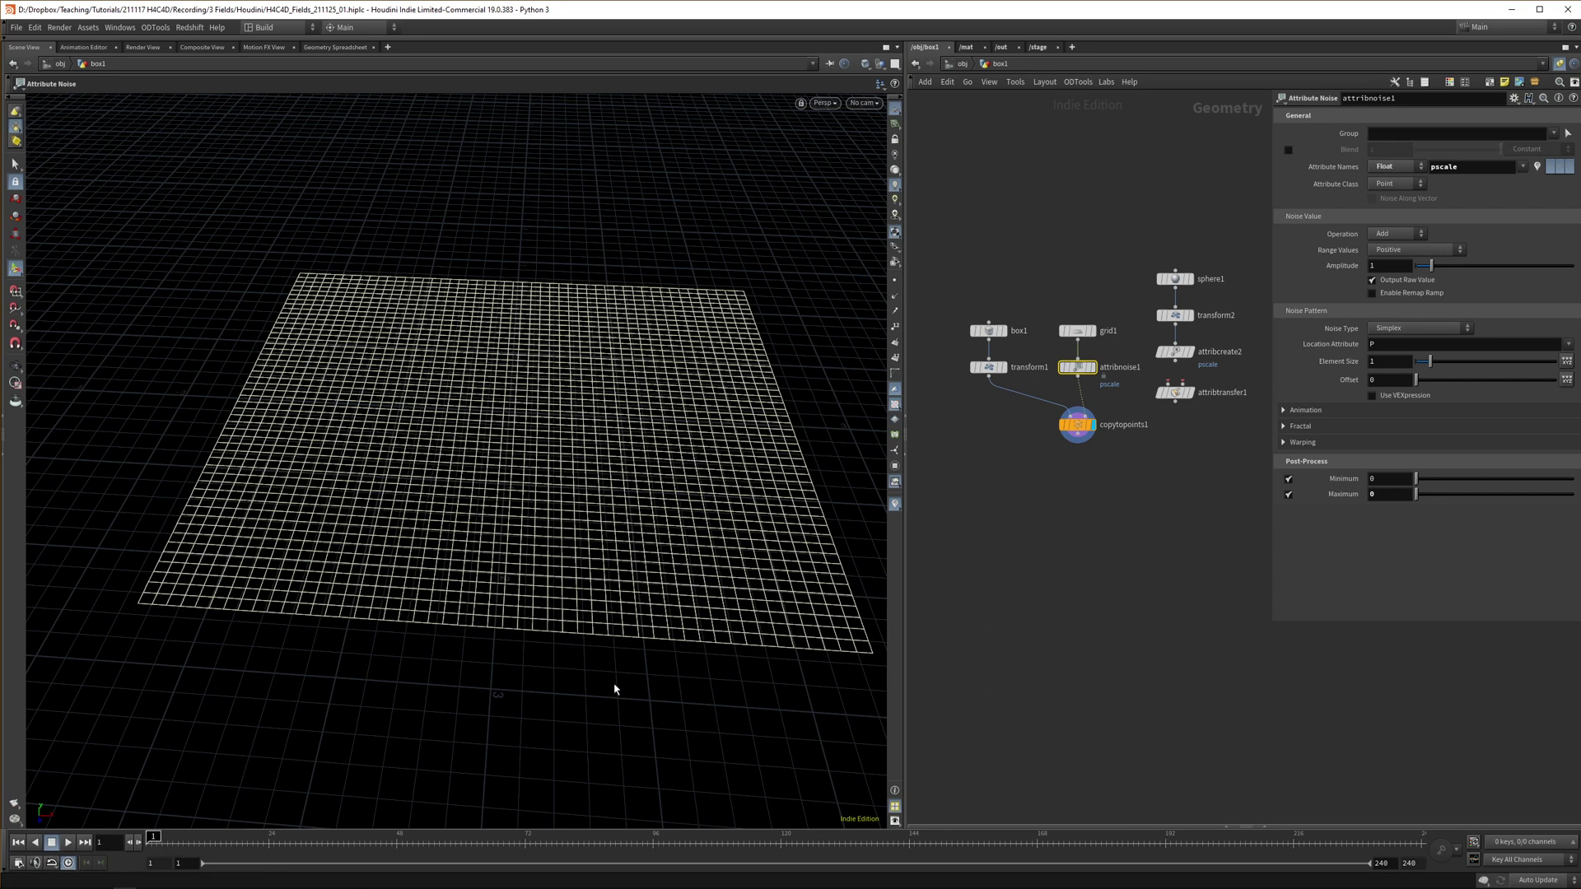
alt+click(1390, 491)
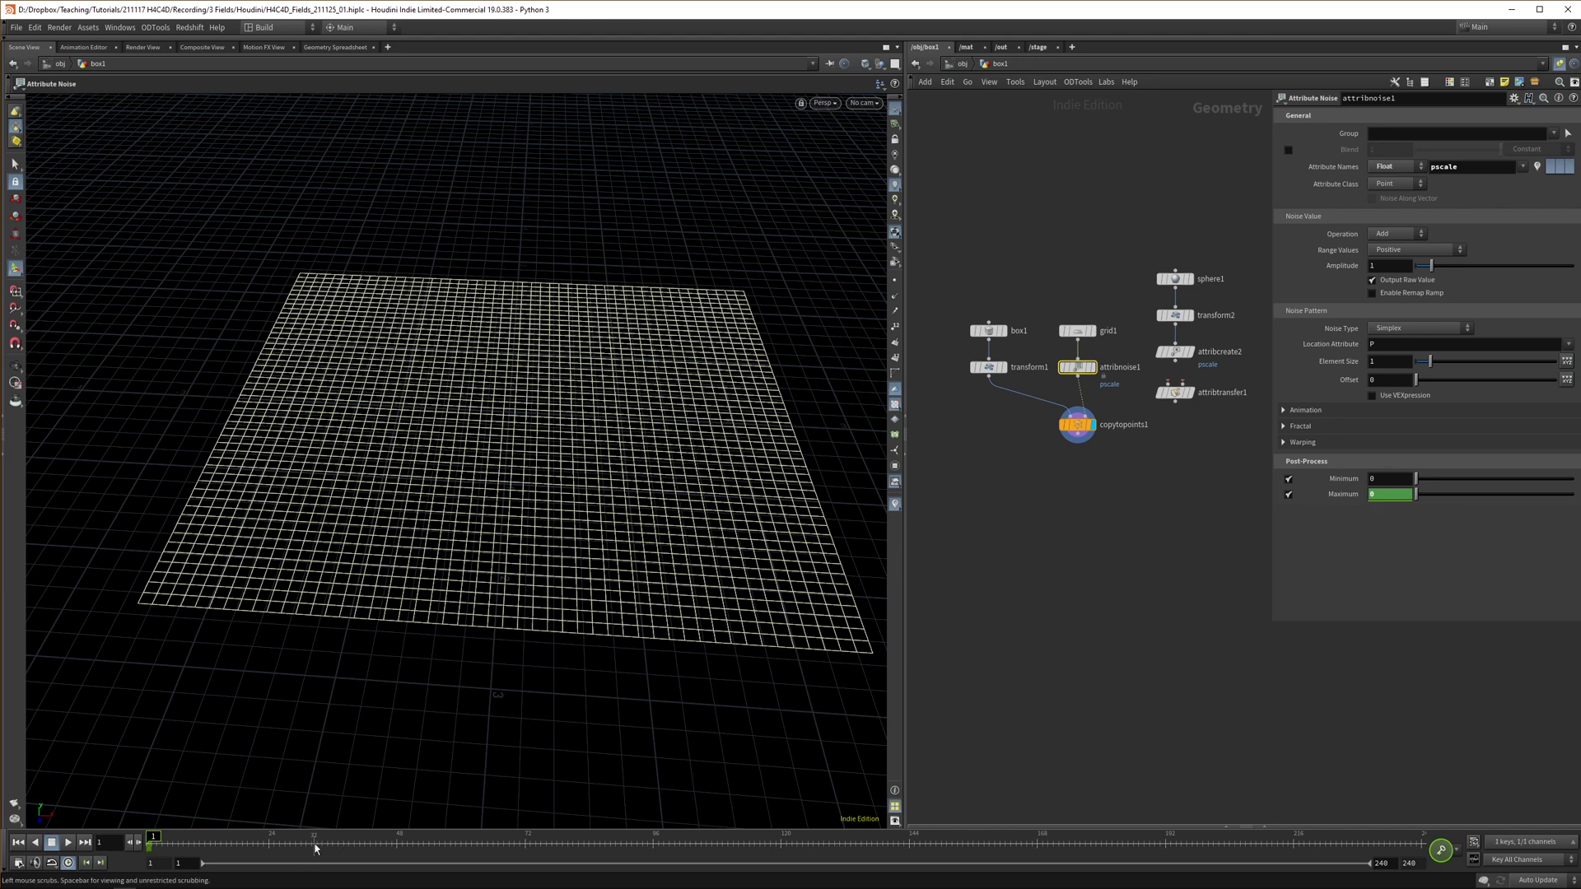
key(ctrl+z)
- Set the scene's frame rate to 25 FPS in the global animation options and save it as the default
click(18, 863)
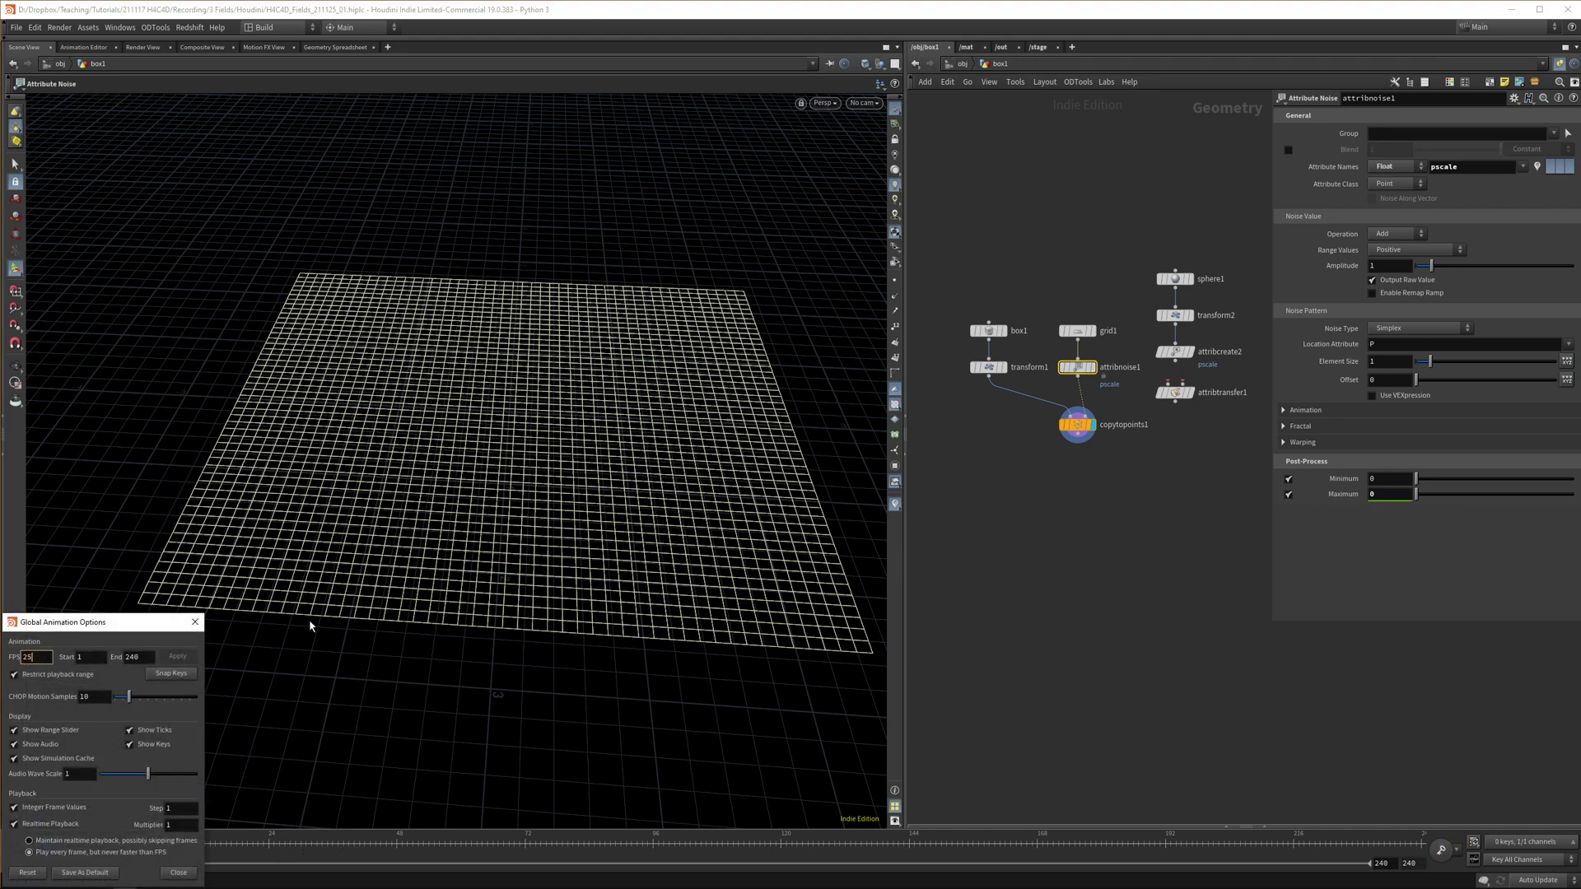
text(25)
key(Return)
click(85, 872)
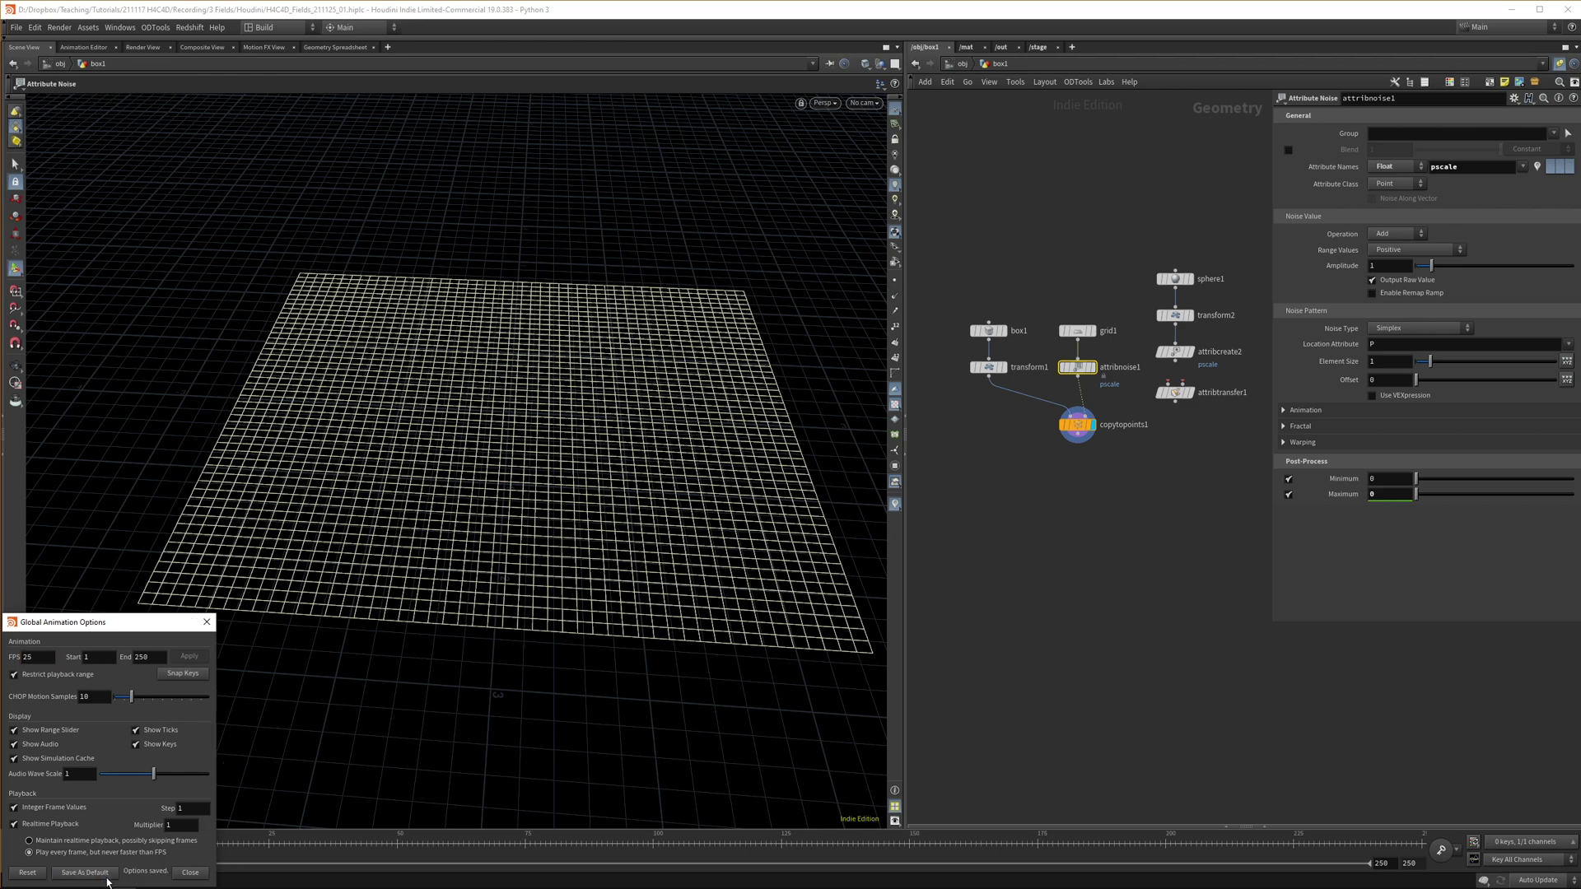
click(190, 872)
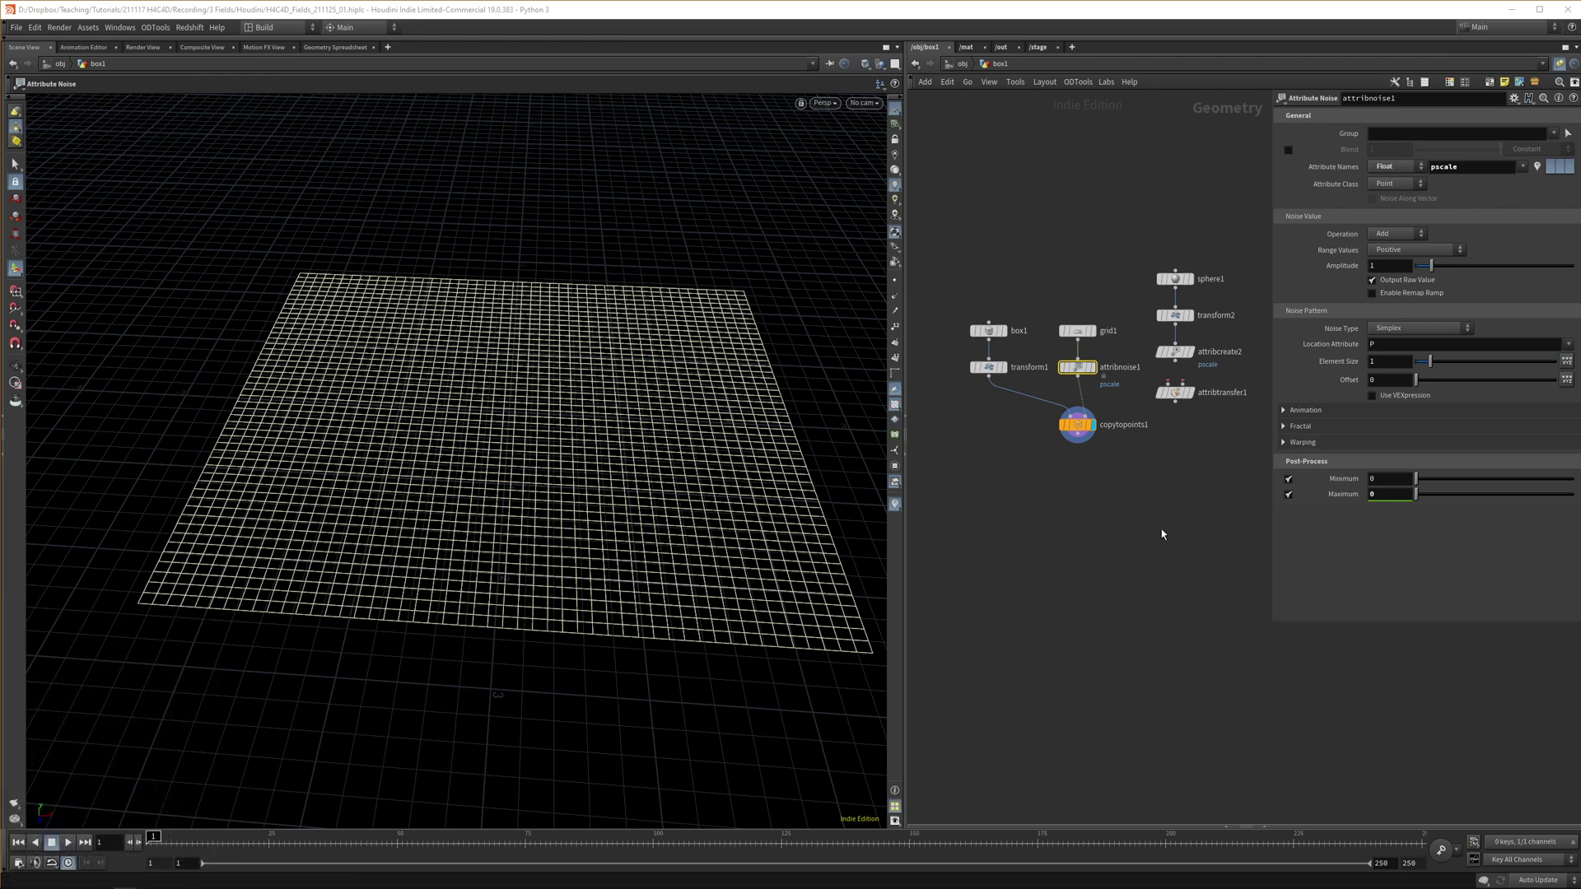
- Keyframe attribnoise1's Maximum at 0 on frame 1 and at 1 on frame 25
alt+click(1390, 495)
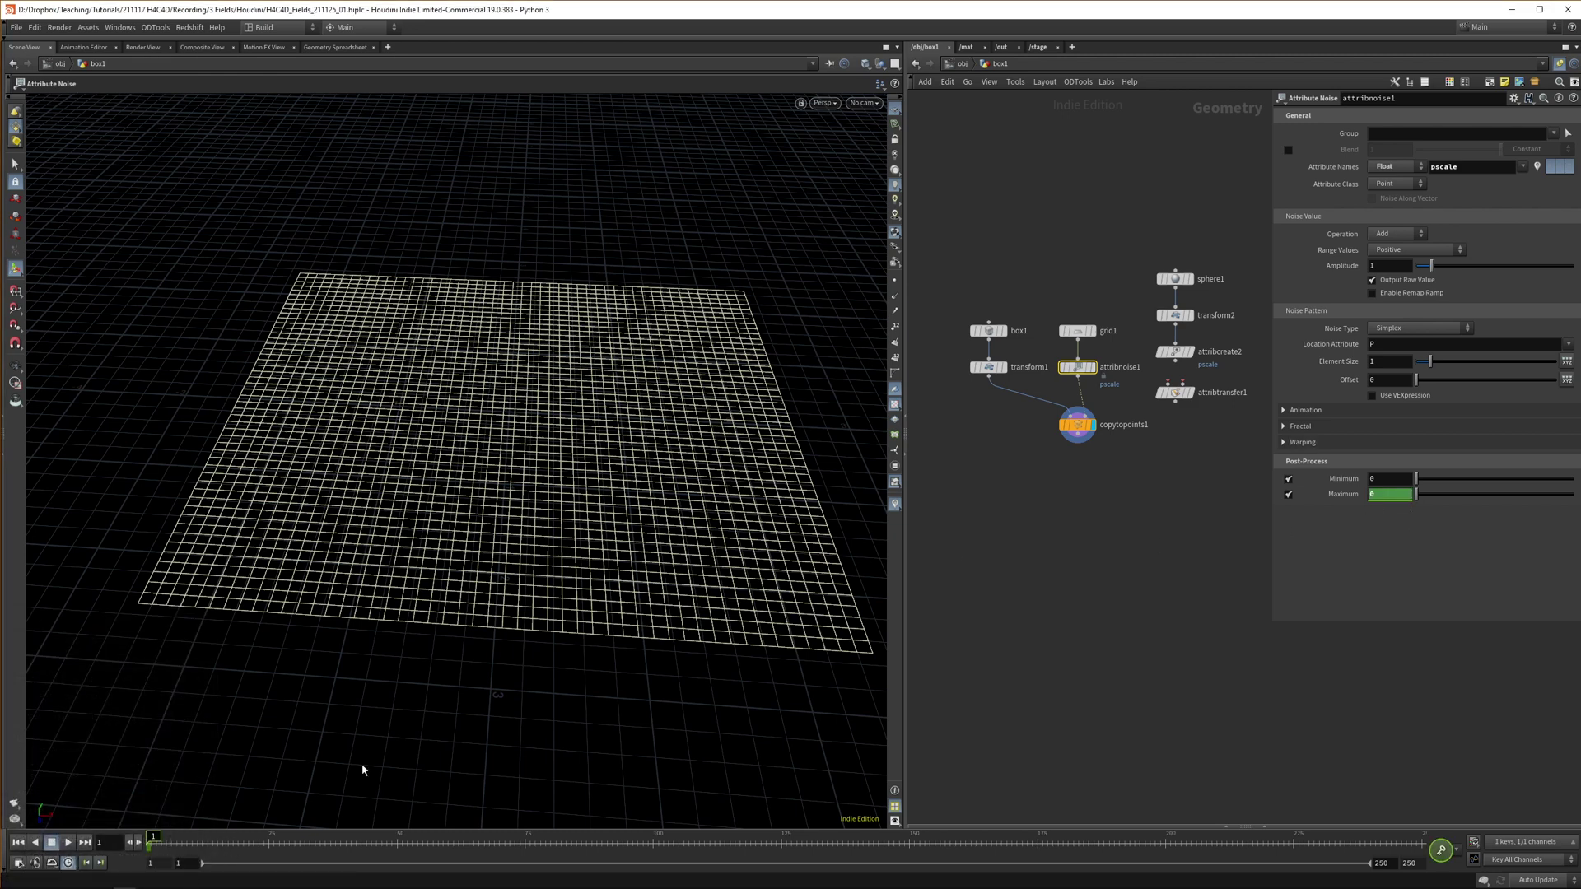
click(270, 850)
key(Return)
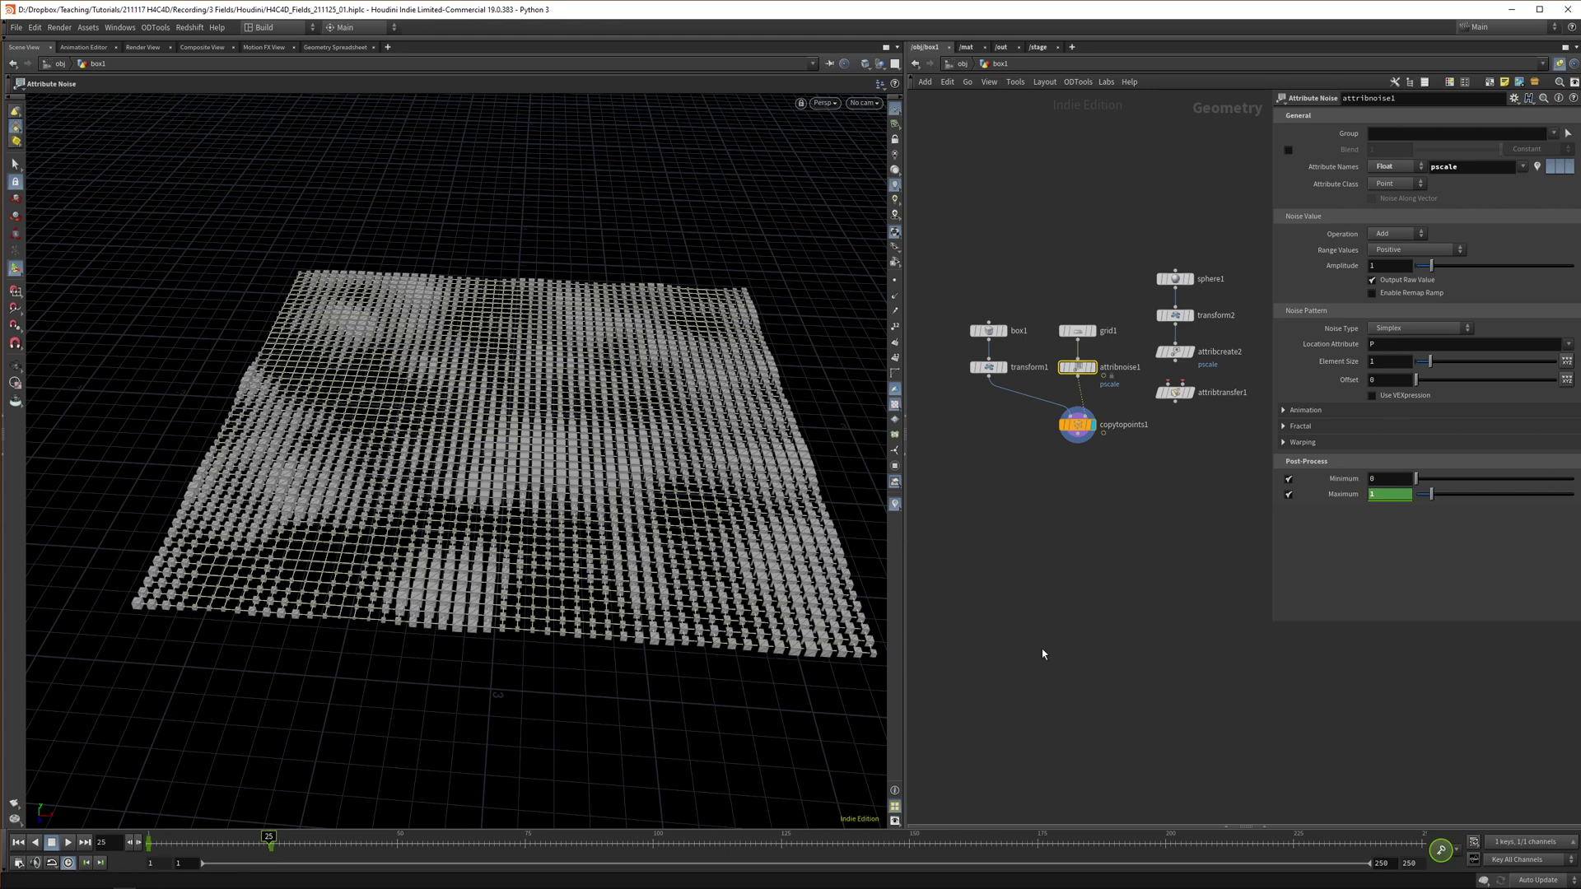
- Keyframe attribnoise1's Minimum at 0 on frame 10 and at 1 on frame 35
click(194, 845)
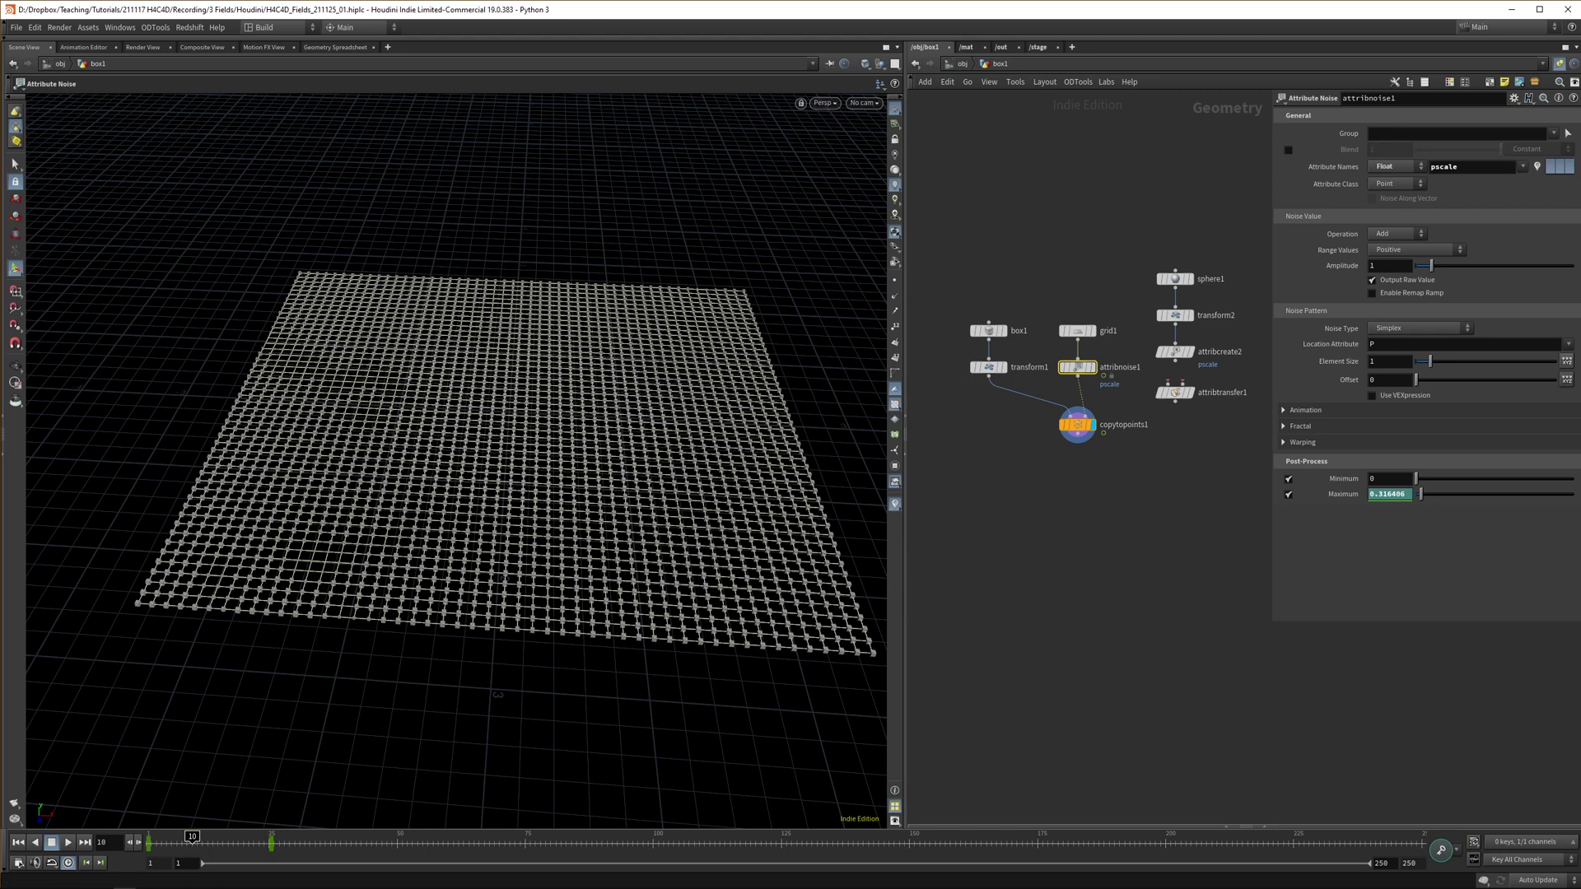
alt+click(1381, 480)
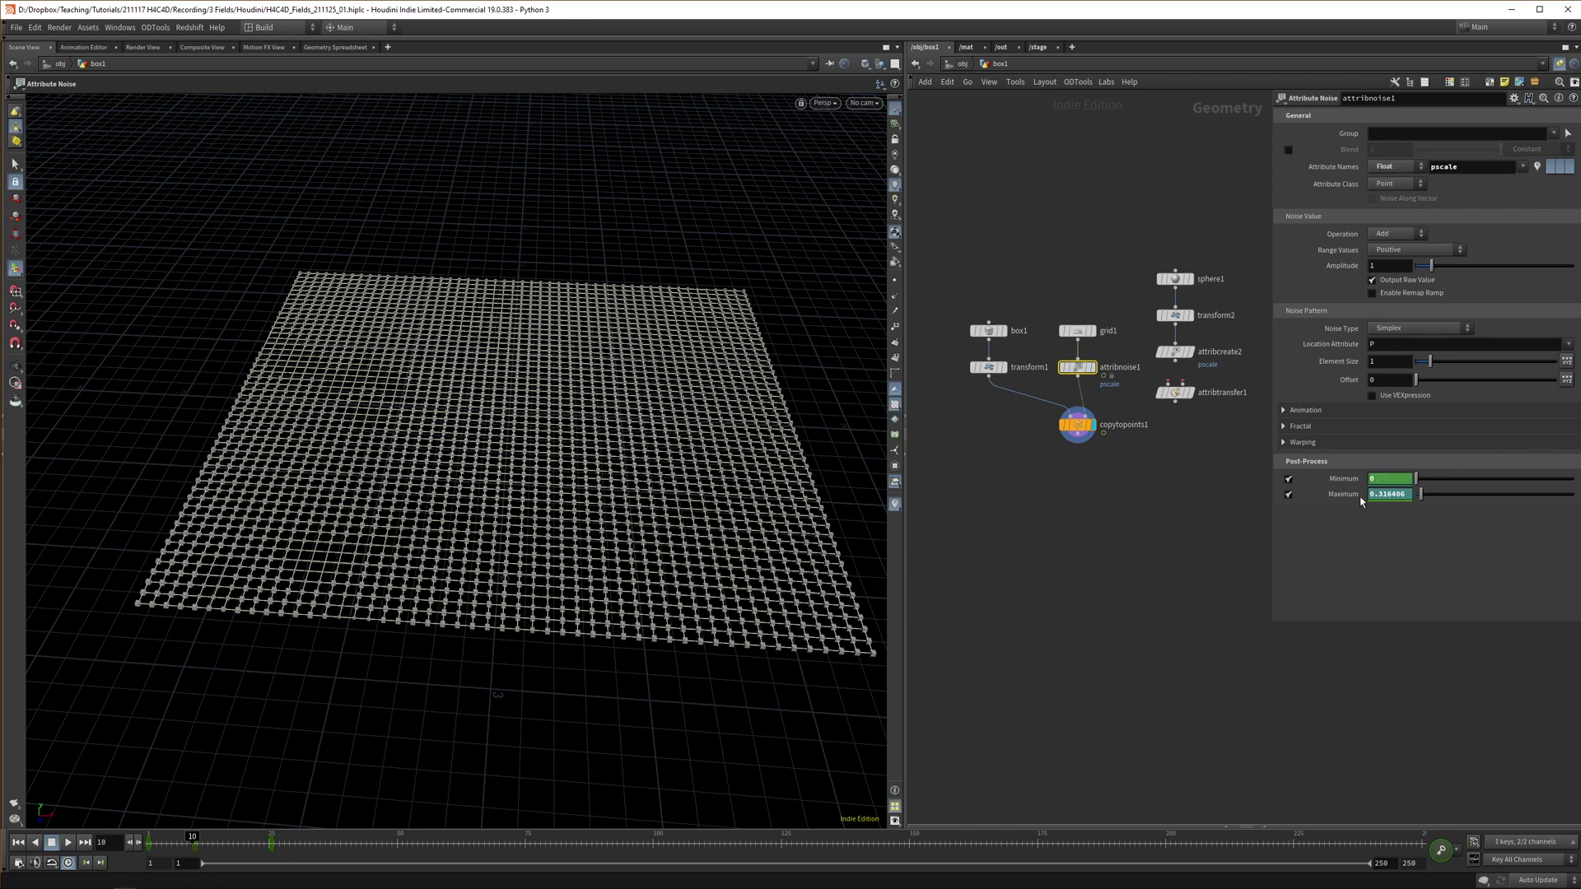
click(317, 843)
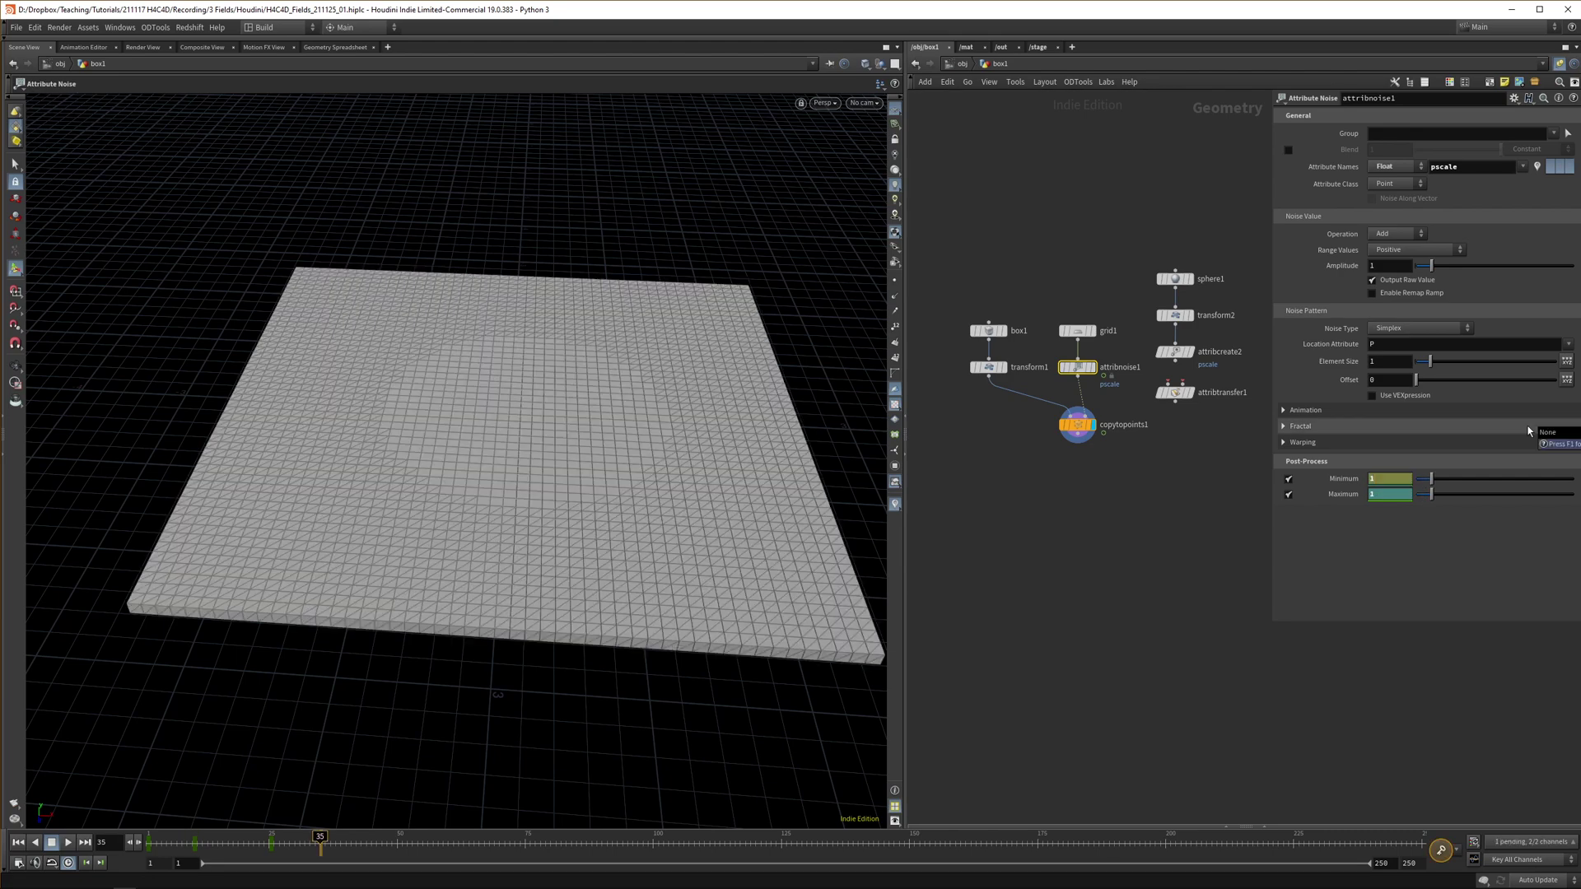
scroll(726, 602, up, 3)
click(1091, 572)
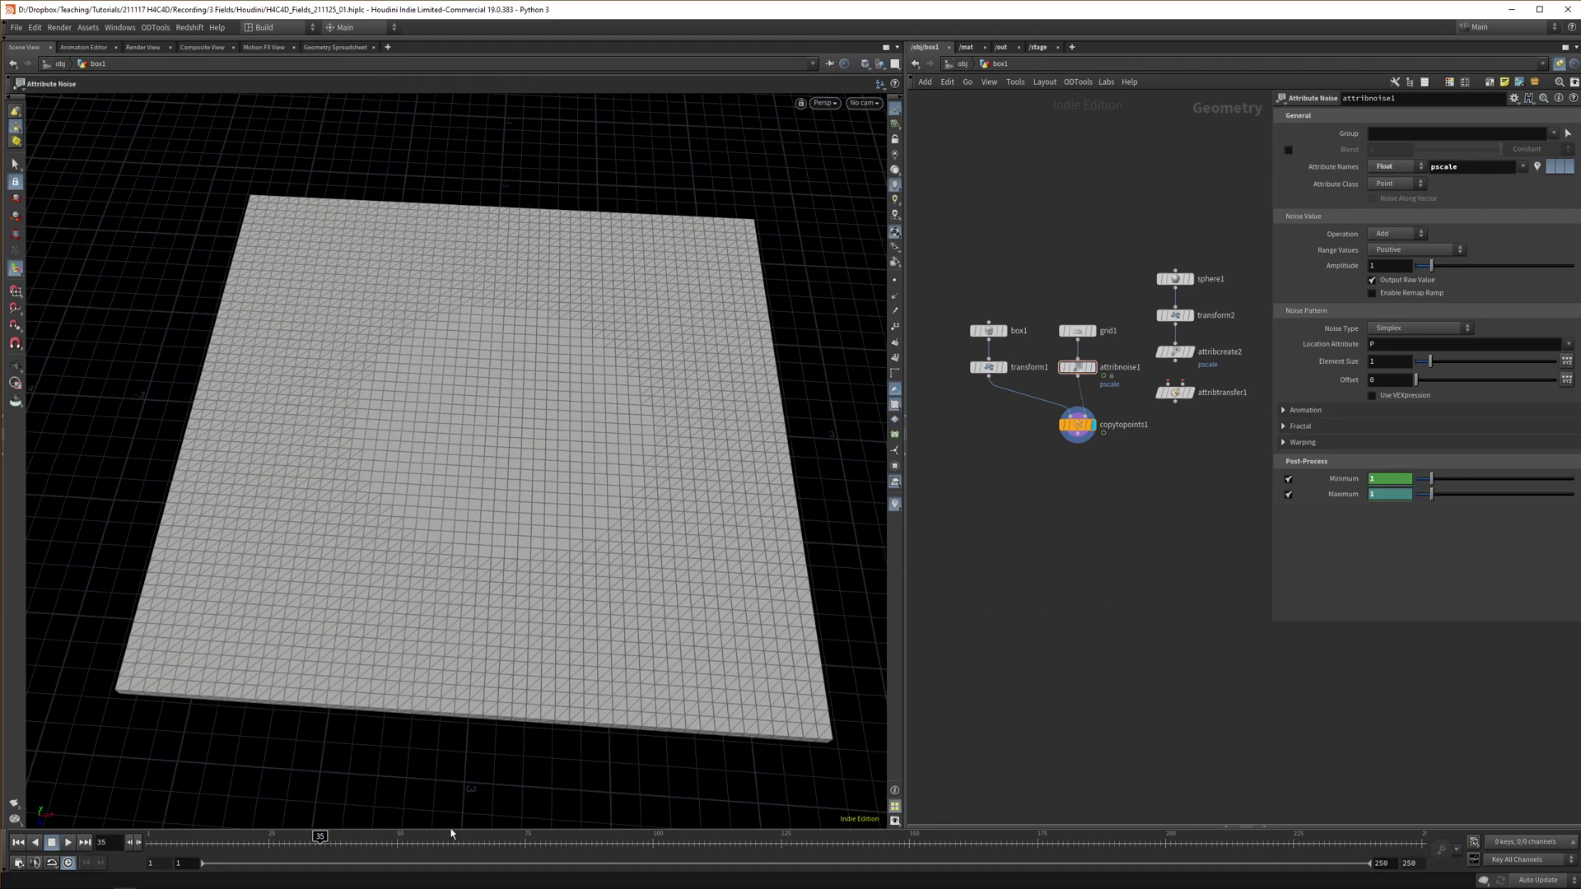
- Play and scrub the animation from the first frame to check the boxes growing through the noise
drag(319, 843, 145, 851)
click(68, 845)
click(51, 845)
drag(369, 846, 89, 844)
click(68, 842)
click(55, 847)
mouse_move(206, 844)
mouse_down()
mouse_move(304, 842)
mouse_move(141, 842)
mouse_move(224, 842)
mouse_up()
- Reset attribnoise1's Minimum and Maximum to their defaults of 0 and 1, removing their keyframes
ctrl+middle_click(1348, 483)
ctrl+middle_click(1352, 495)
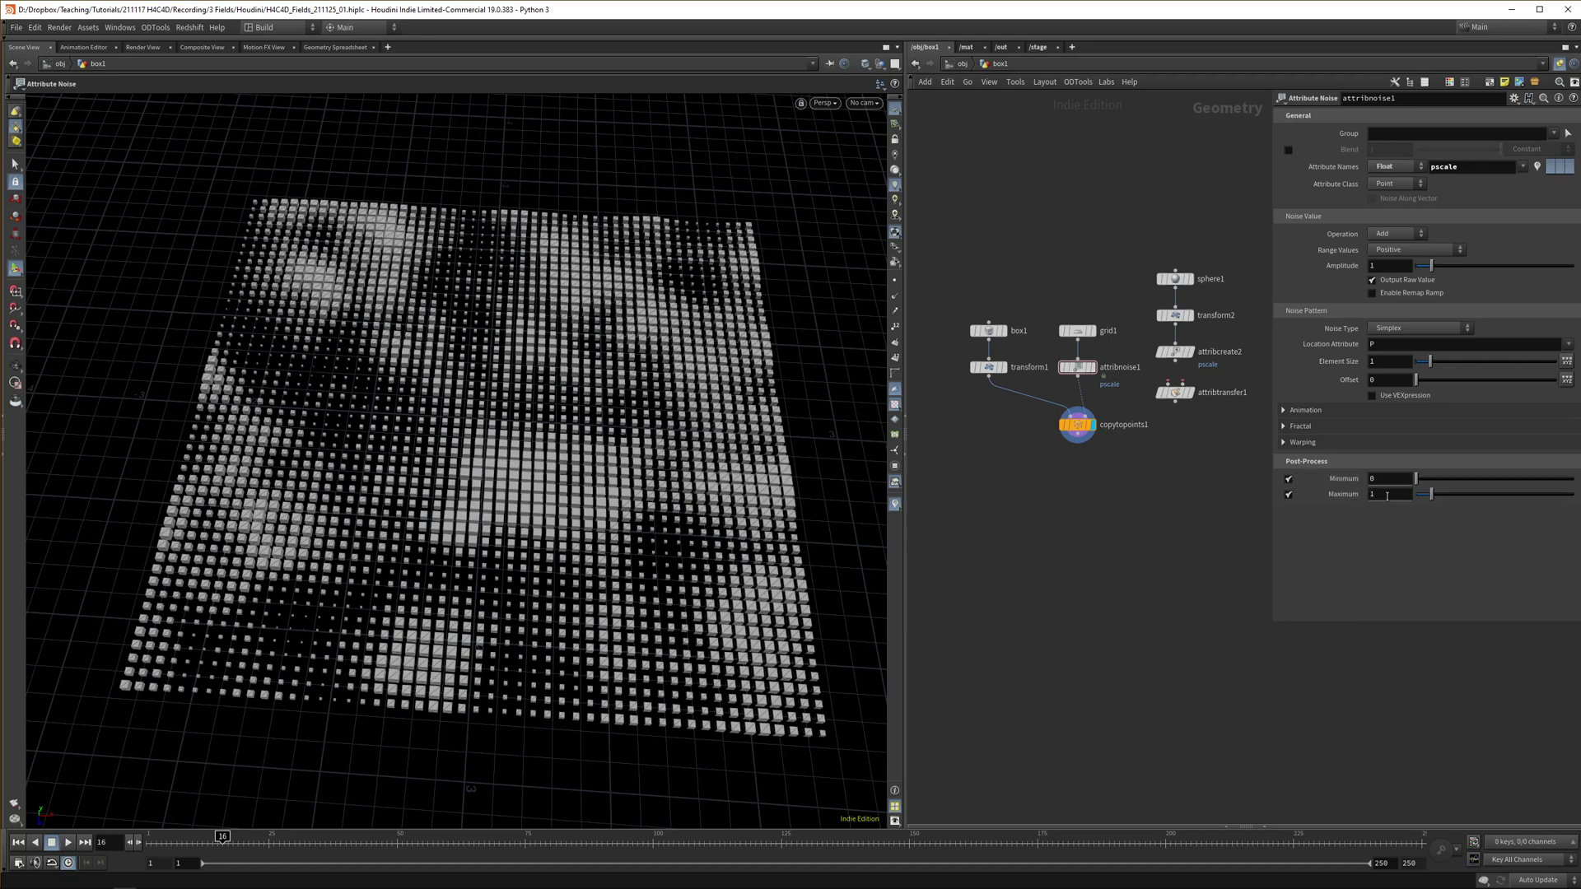
- Change sphere1's primitive type from Polygon to Primitive
middle_drag(1225, 417, 1175, 484)
click(1125, 346)
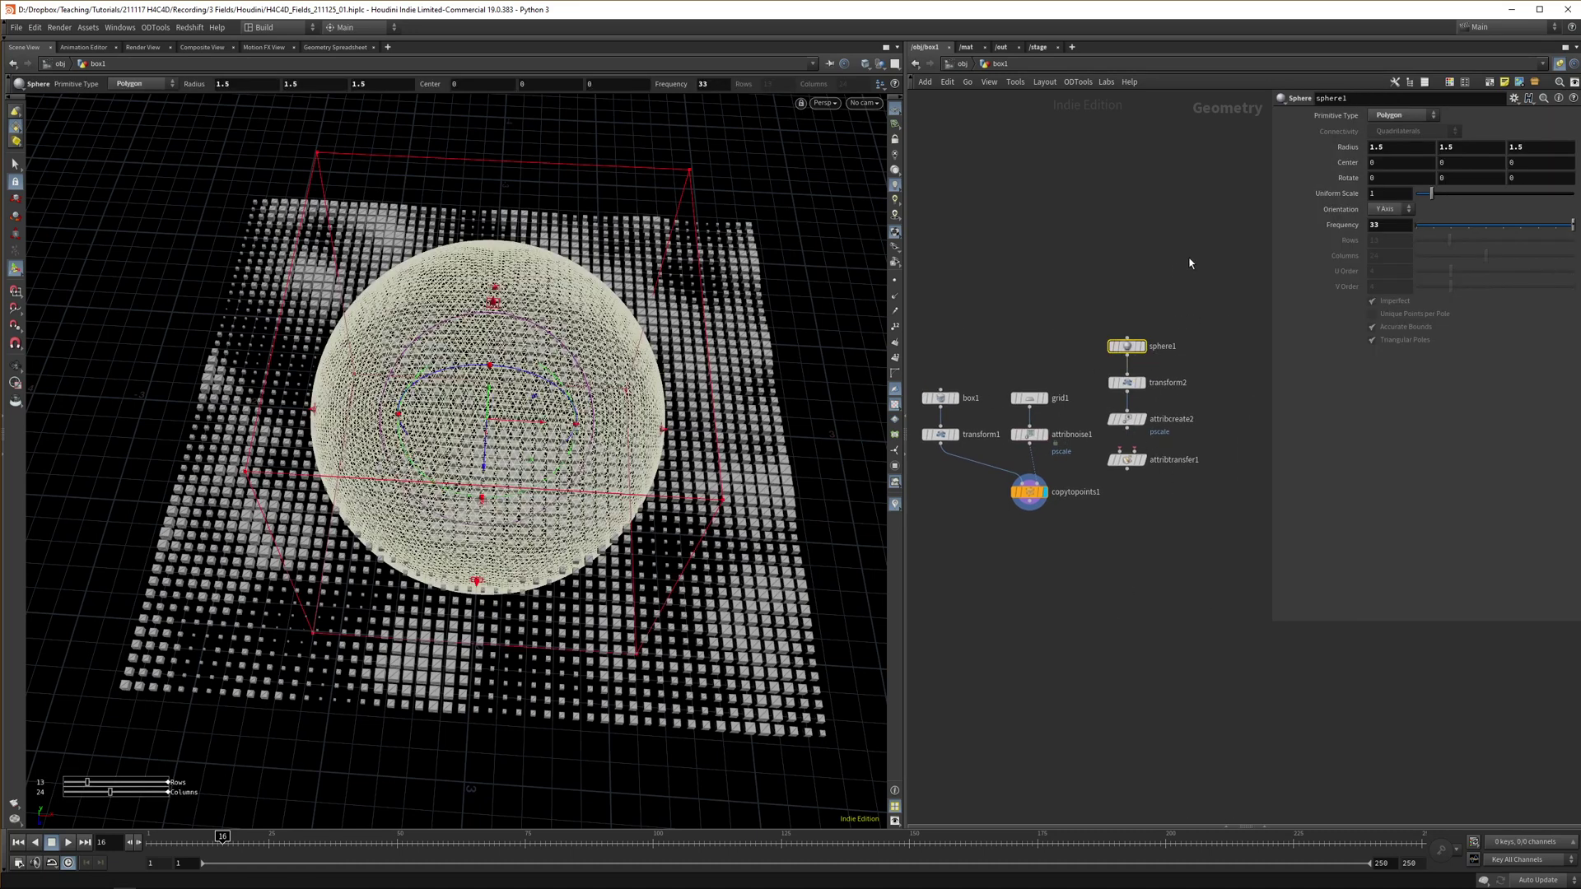
click(1403, 114)
click(1403, 100)
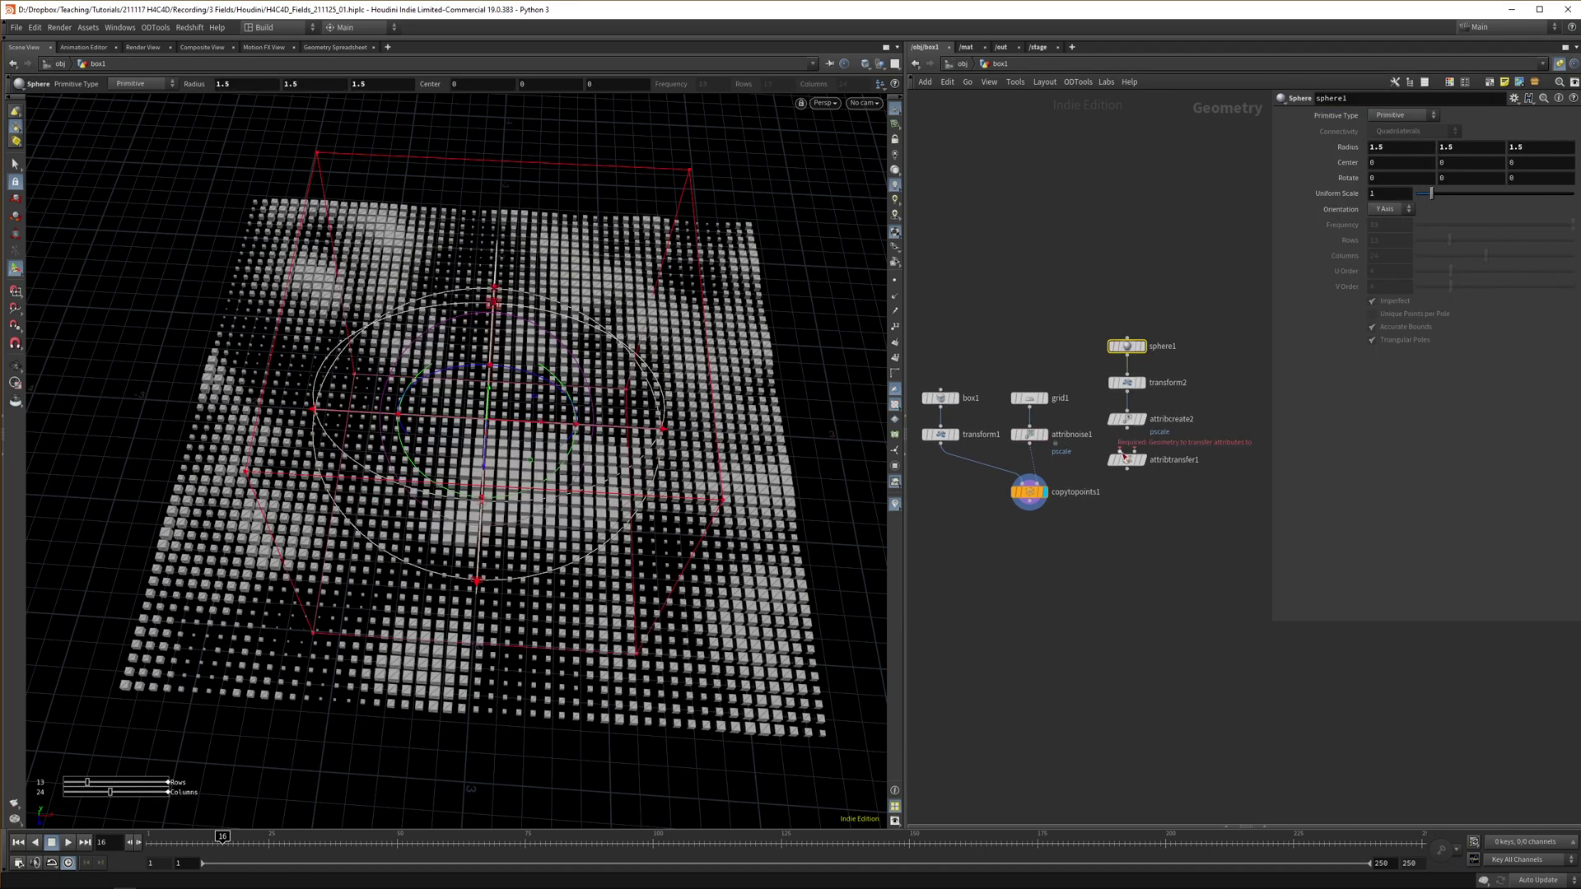
- Insert attribtransfer1 between attribnoise1 and copytopoints1, with attribcreate2 feeding its second input, and shift the sphere branch down for a tidier layout
scroll(1190, 538, up, 3)
drag(1156, 452, 1165, 391)
click(1163, 376)
middle_drag(1155, 354, 1206, 397)
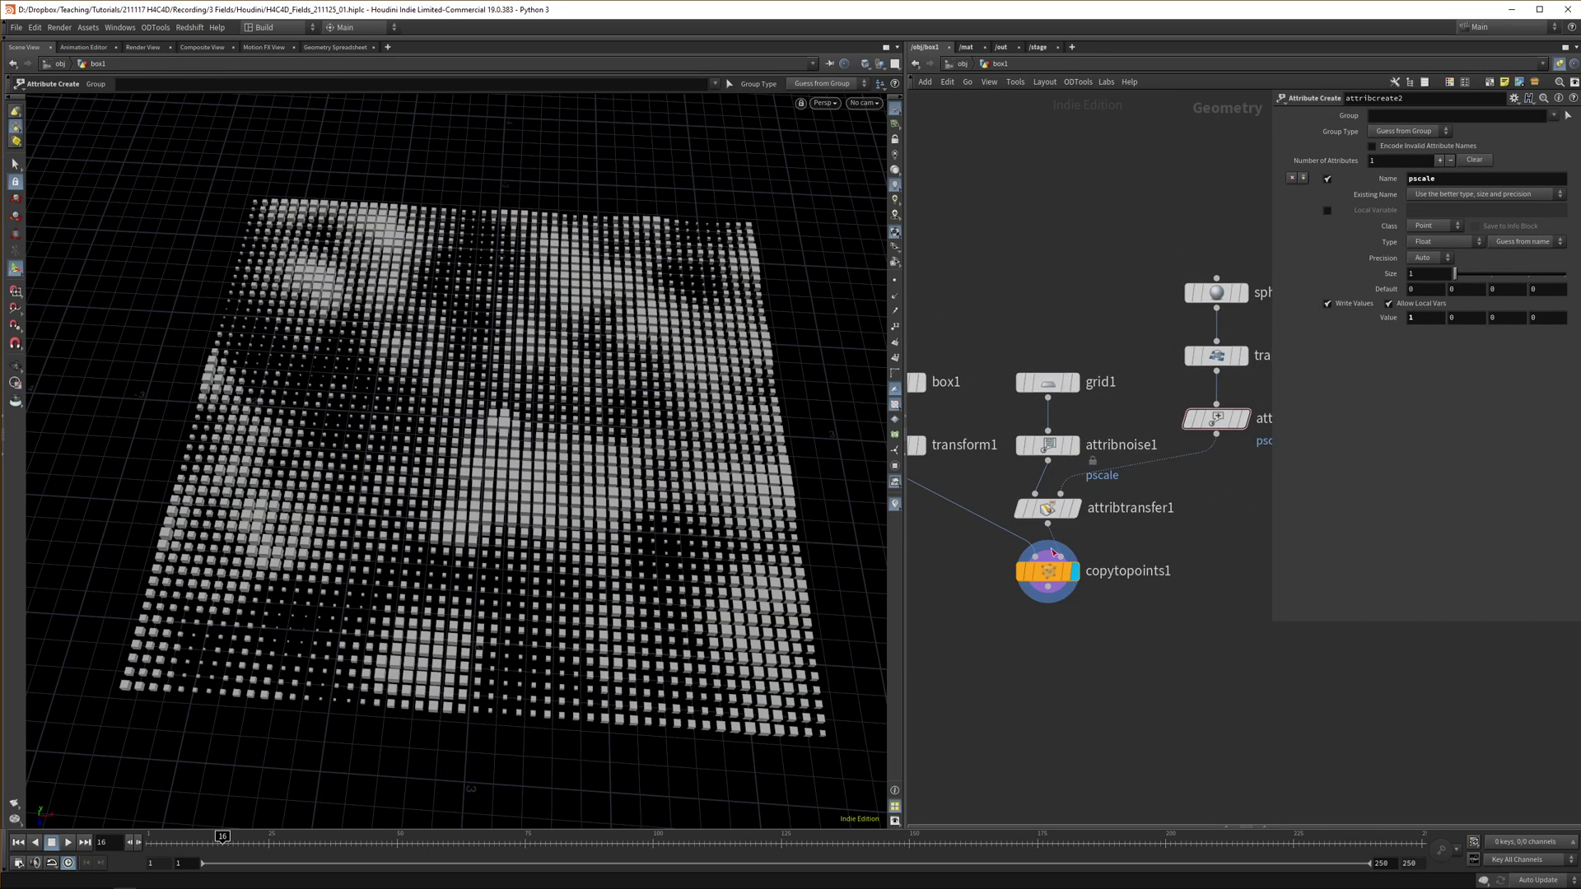
click(1111, 512)
middle_drag(1371, 257, 1431, 284)
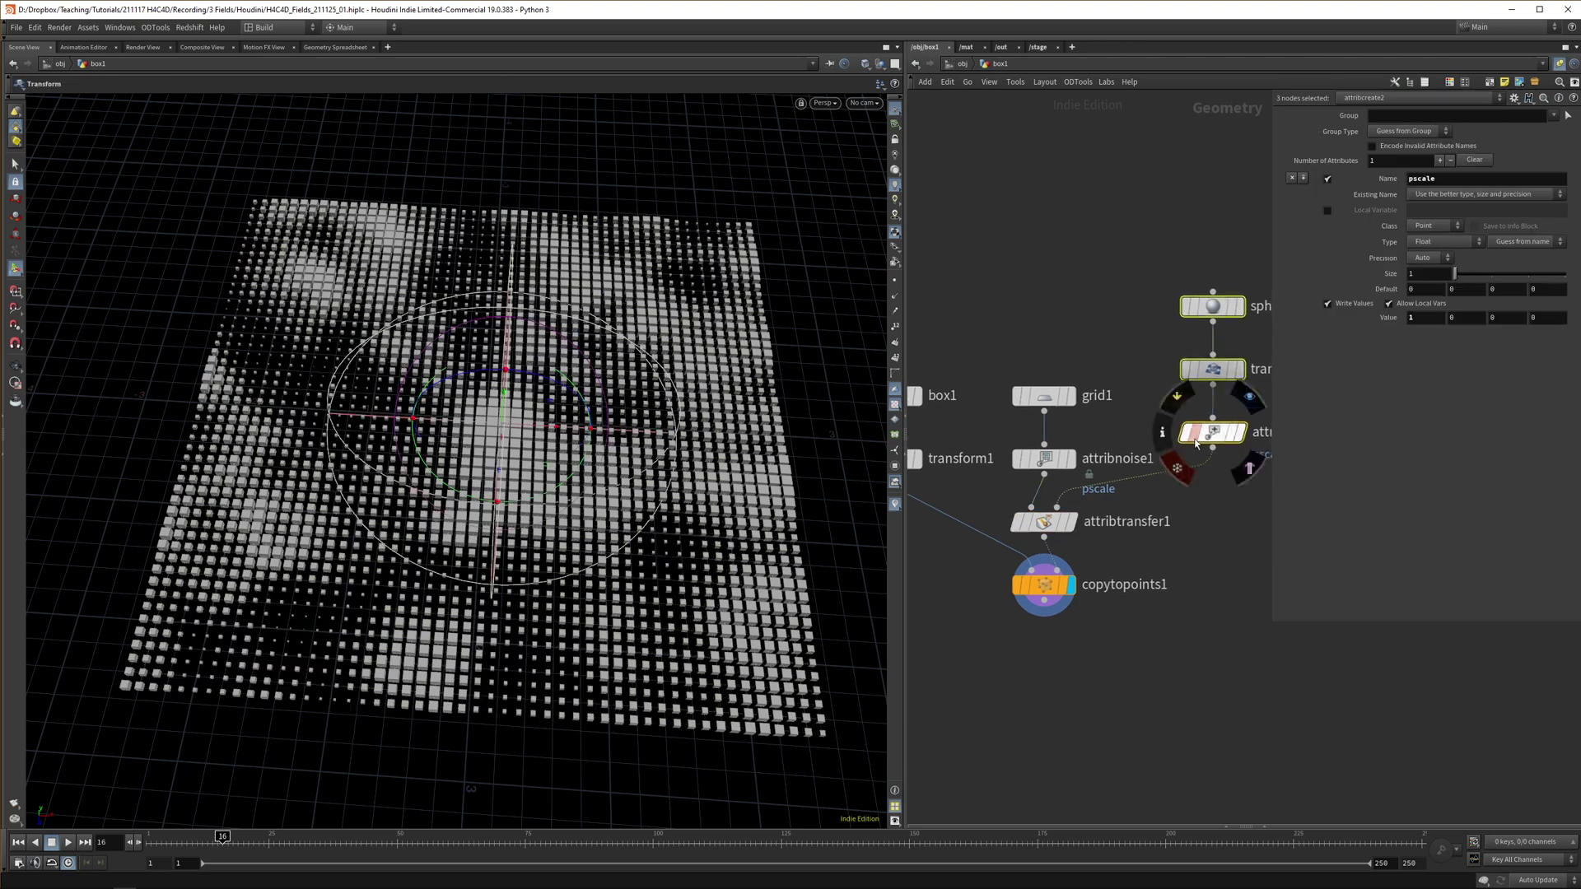
drag(1197, 443, 1200, 479)
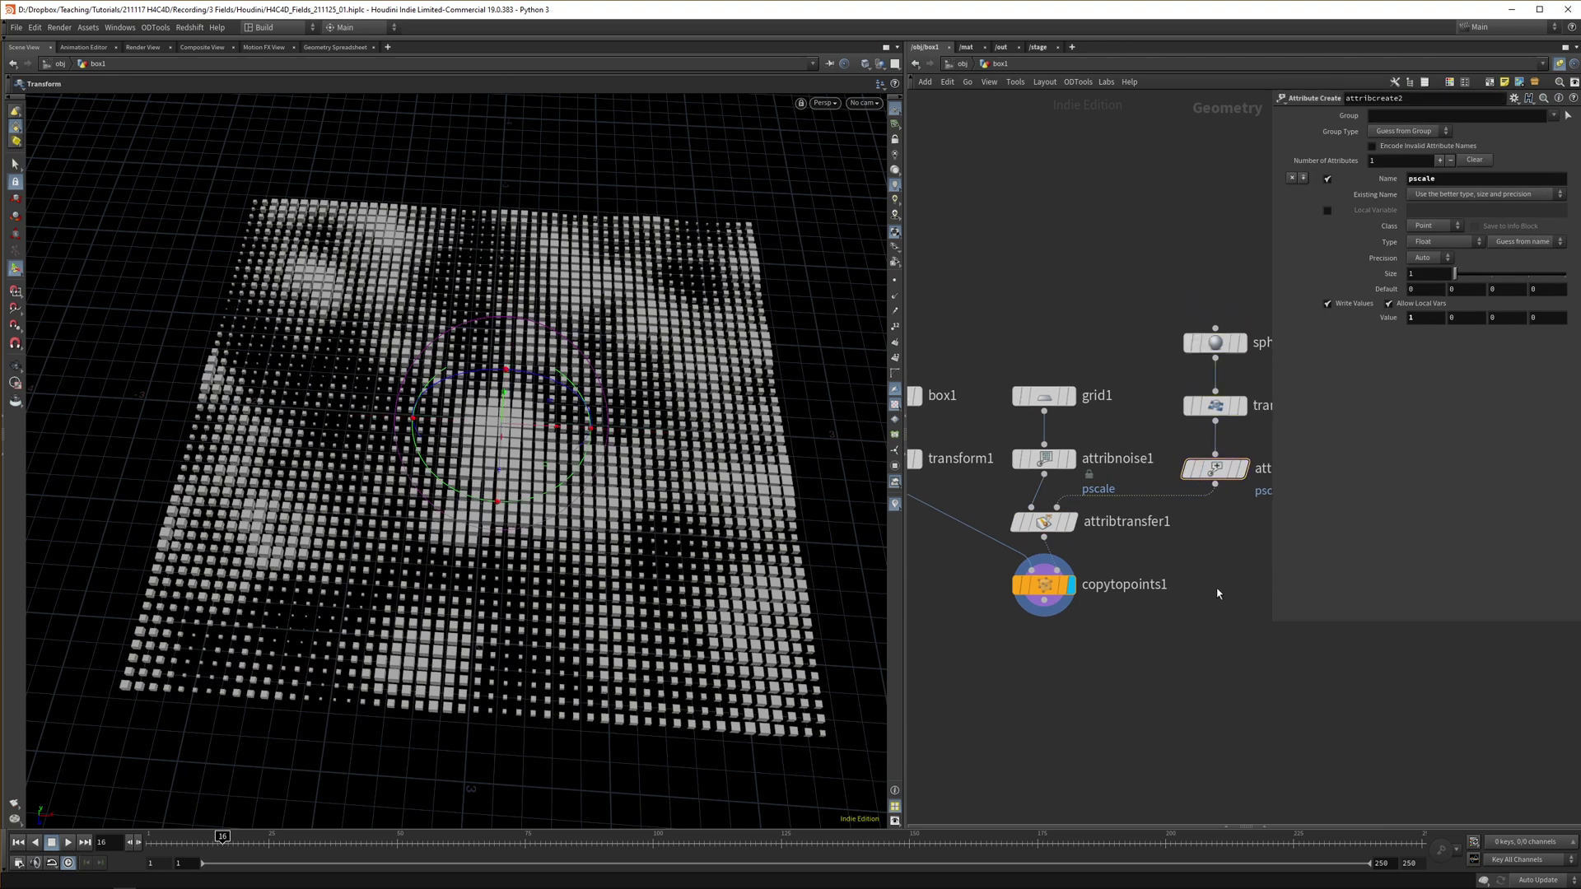
middle_drag(1199, 624, 1235, 587)
- Raise attribnoise1's Minimum to 0.4 and reduce its Element Size for a finer noise pattern
click(1137, 492)
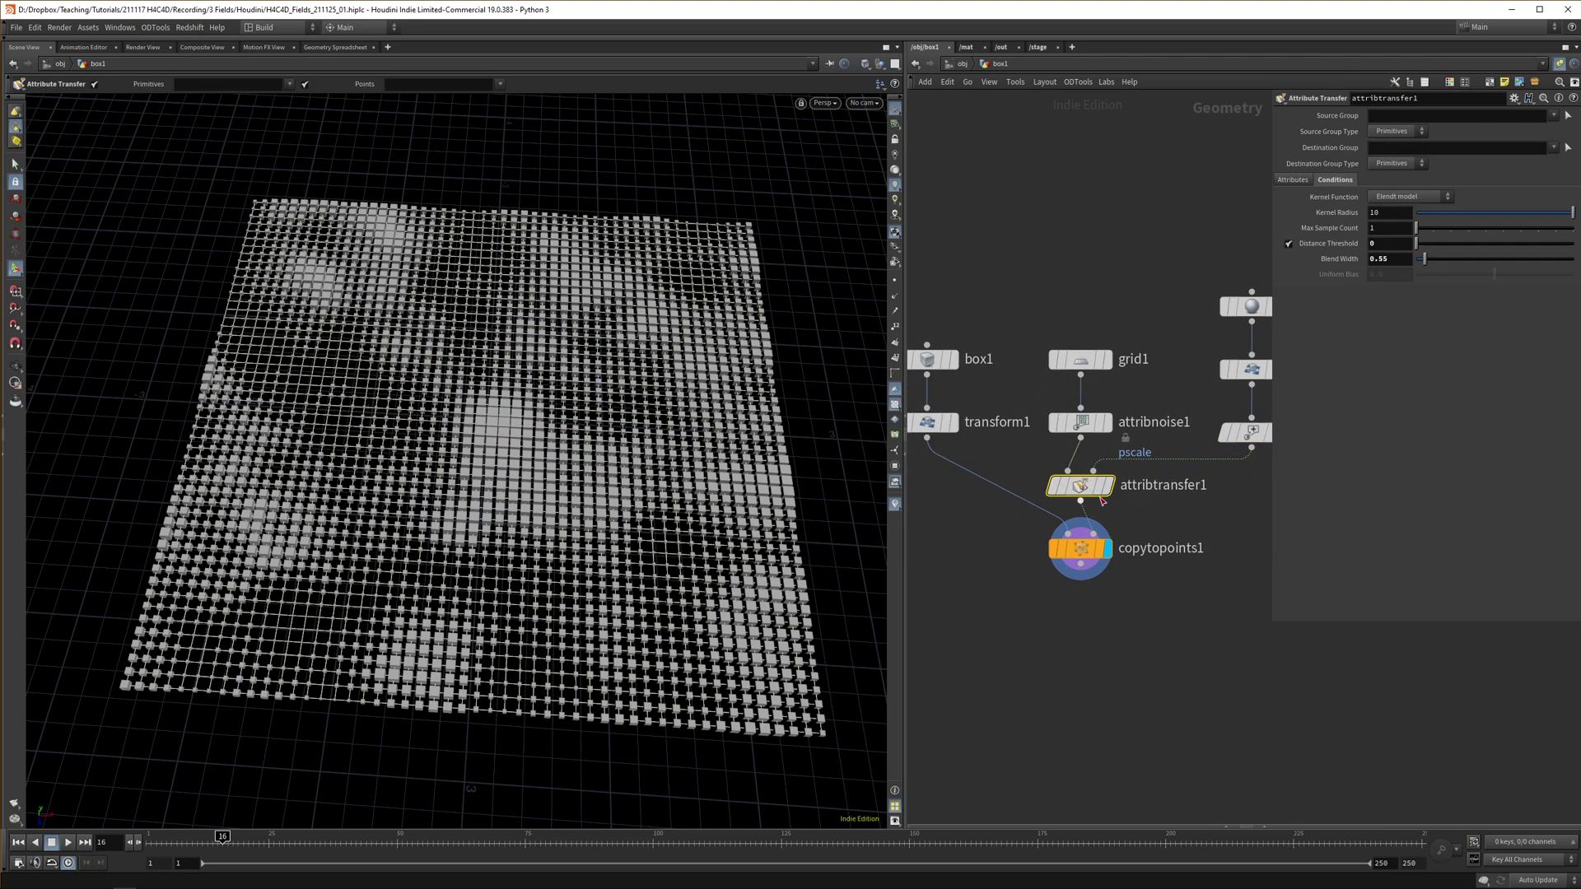
click(1080, 421)
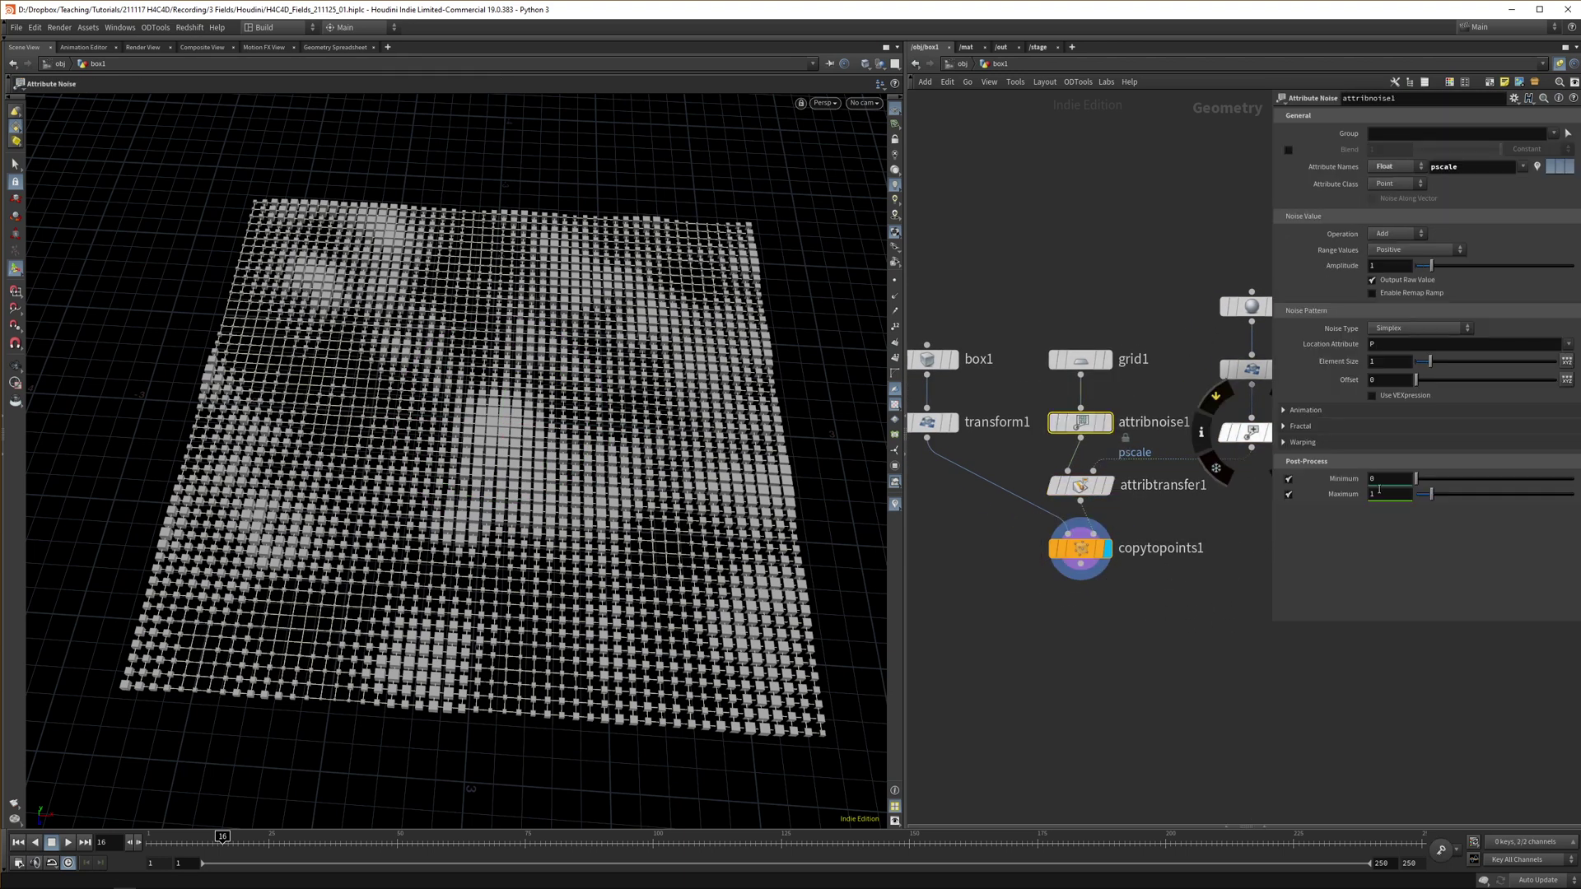
middle_drag(1393, 478, 1420, 479)
middle_drag(1173, 385, 1115, 393)
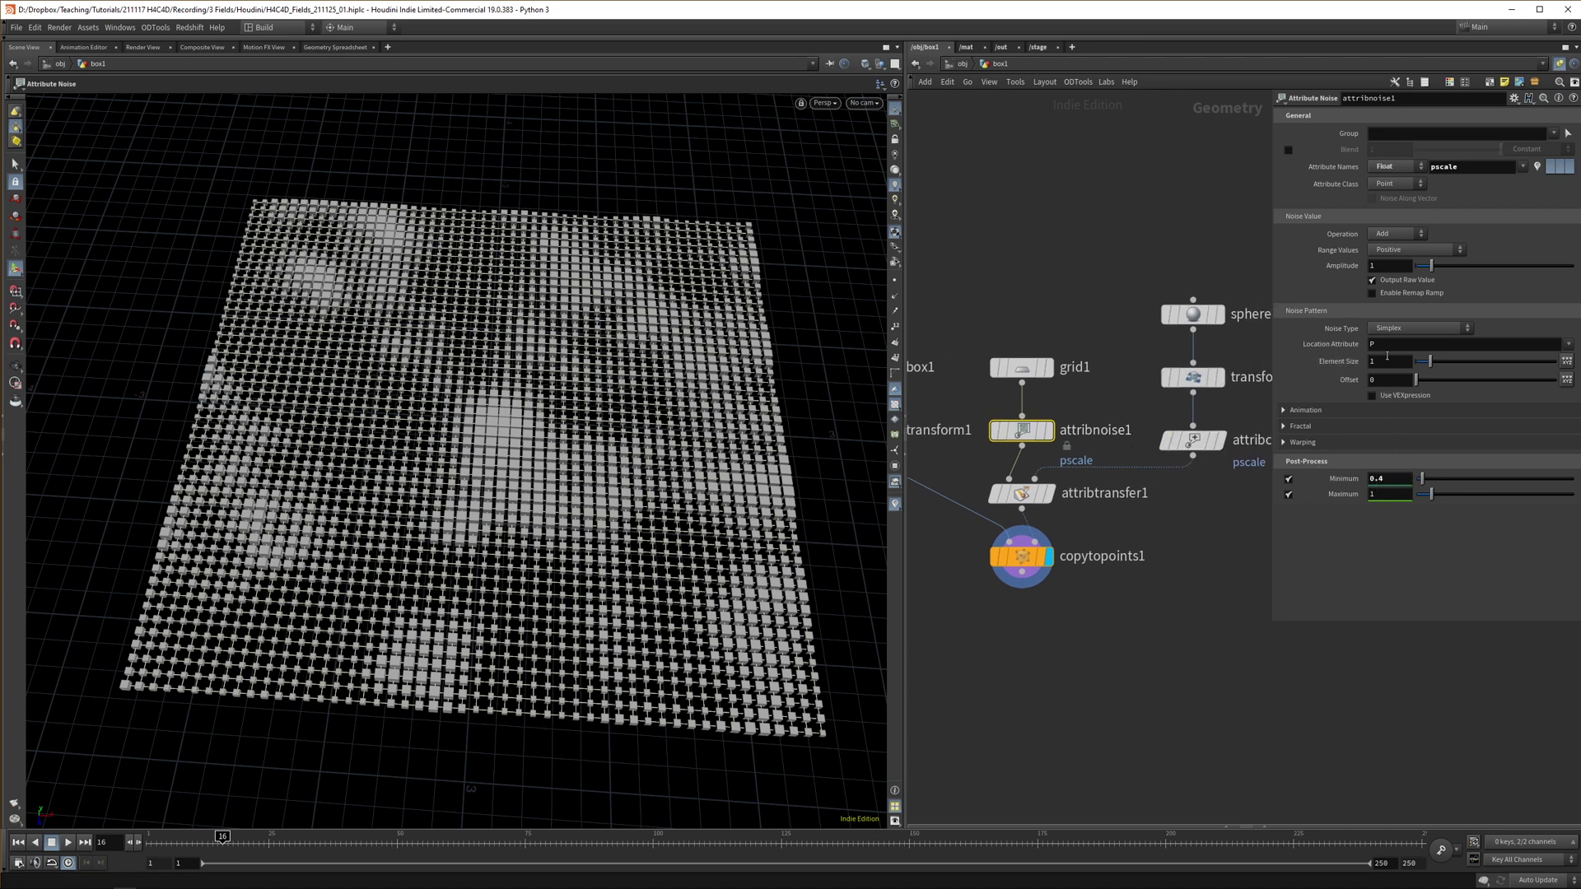
middle_drag(1393, 362, 1358, 361)
- Try a larger Blend Width on attribtransfer1 and undo the change
click(1193, 313)
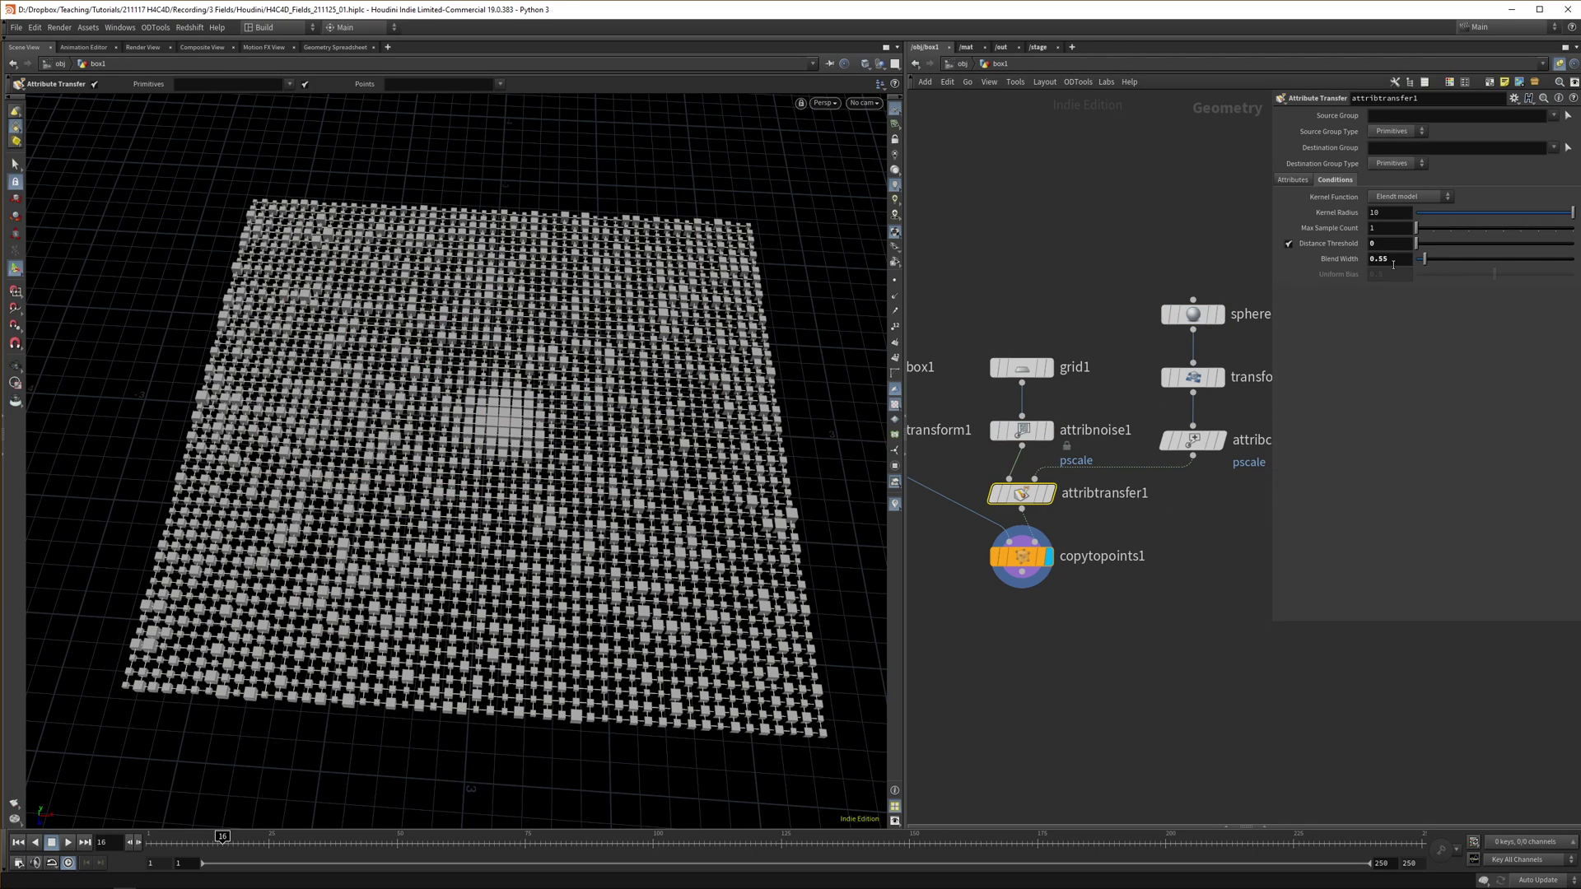
middle_drag(1393, 264, 1466, 261)
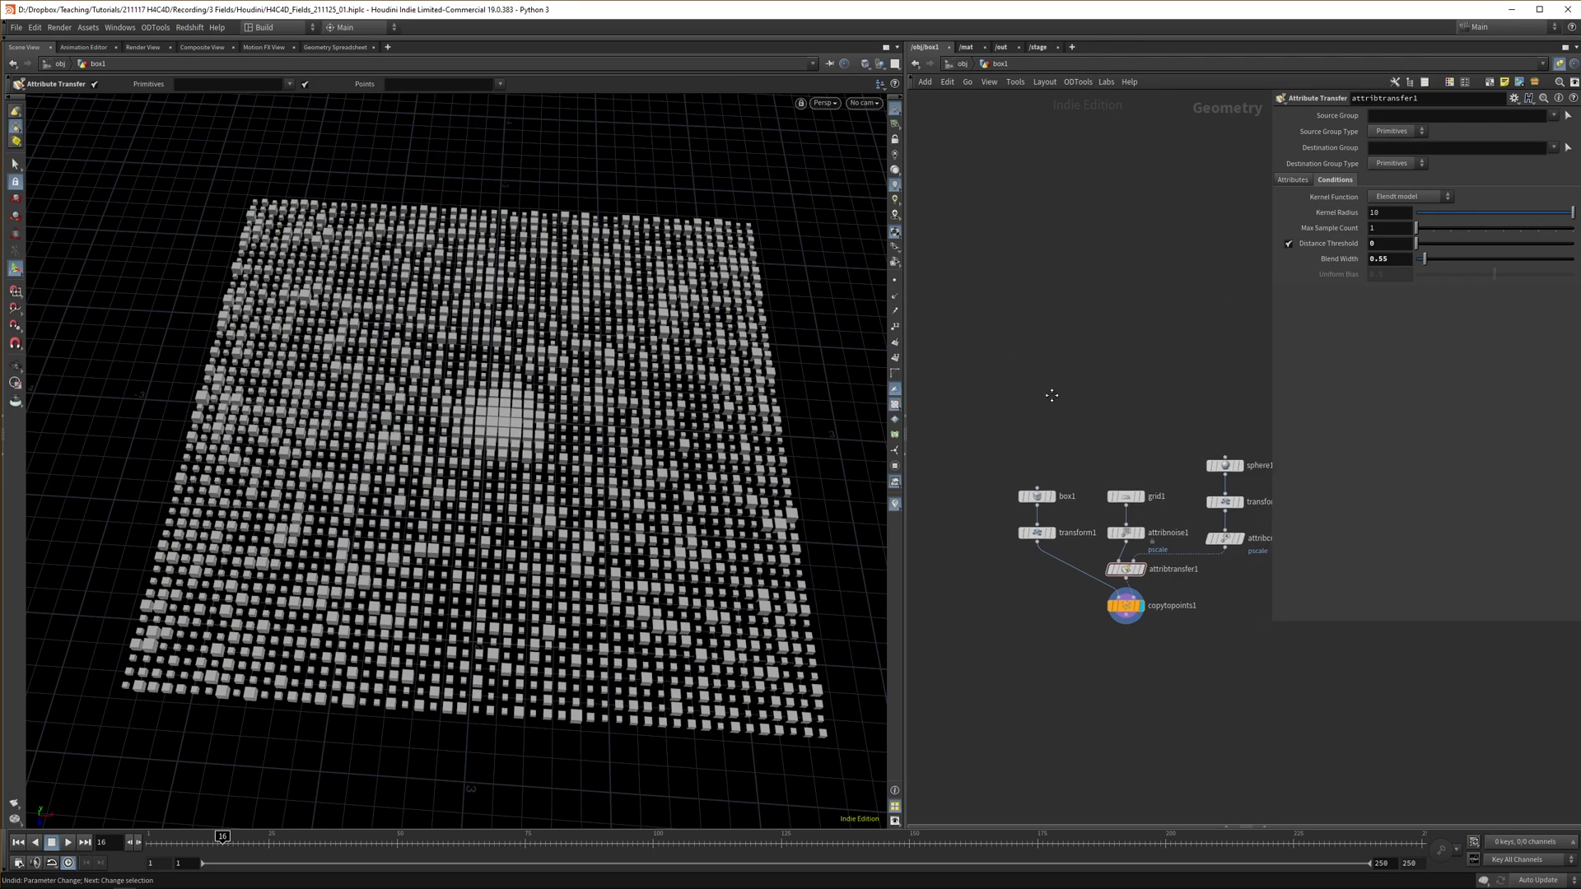
middle_drag(1105, 448, 1069, 446)
middle_drag(1143, 407, 1144, 394)
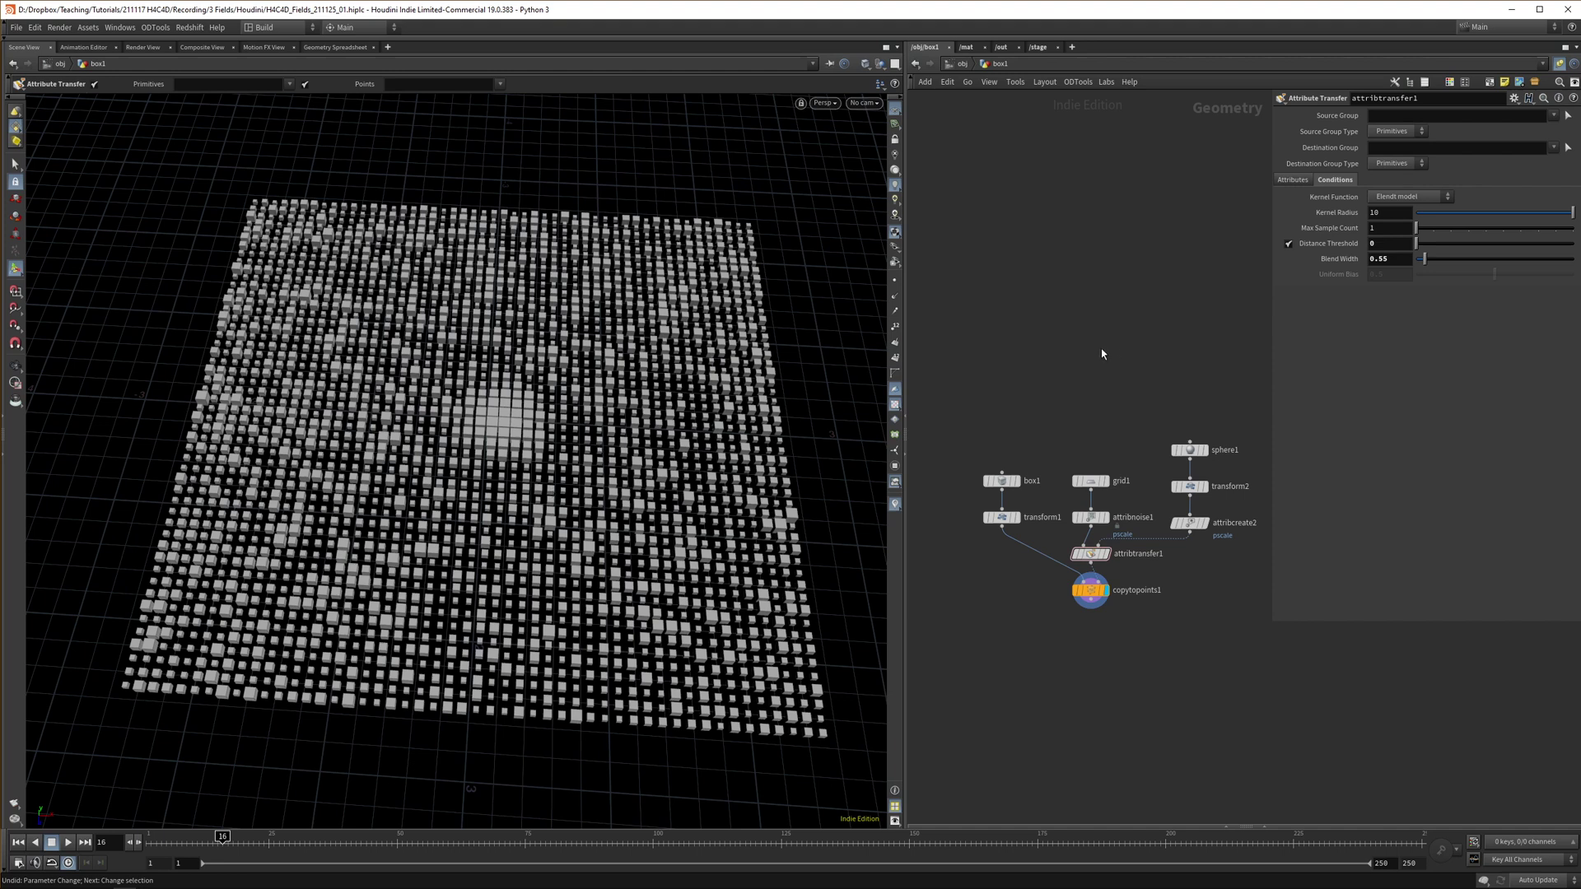
- Switch to the Fields page in the Notion notes and skim through its Adding randomness video
key(alt+Tab)
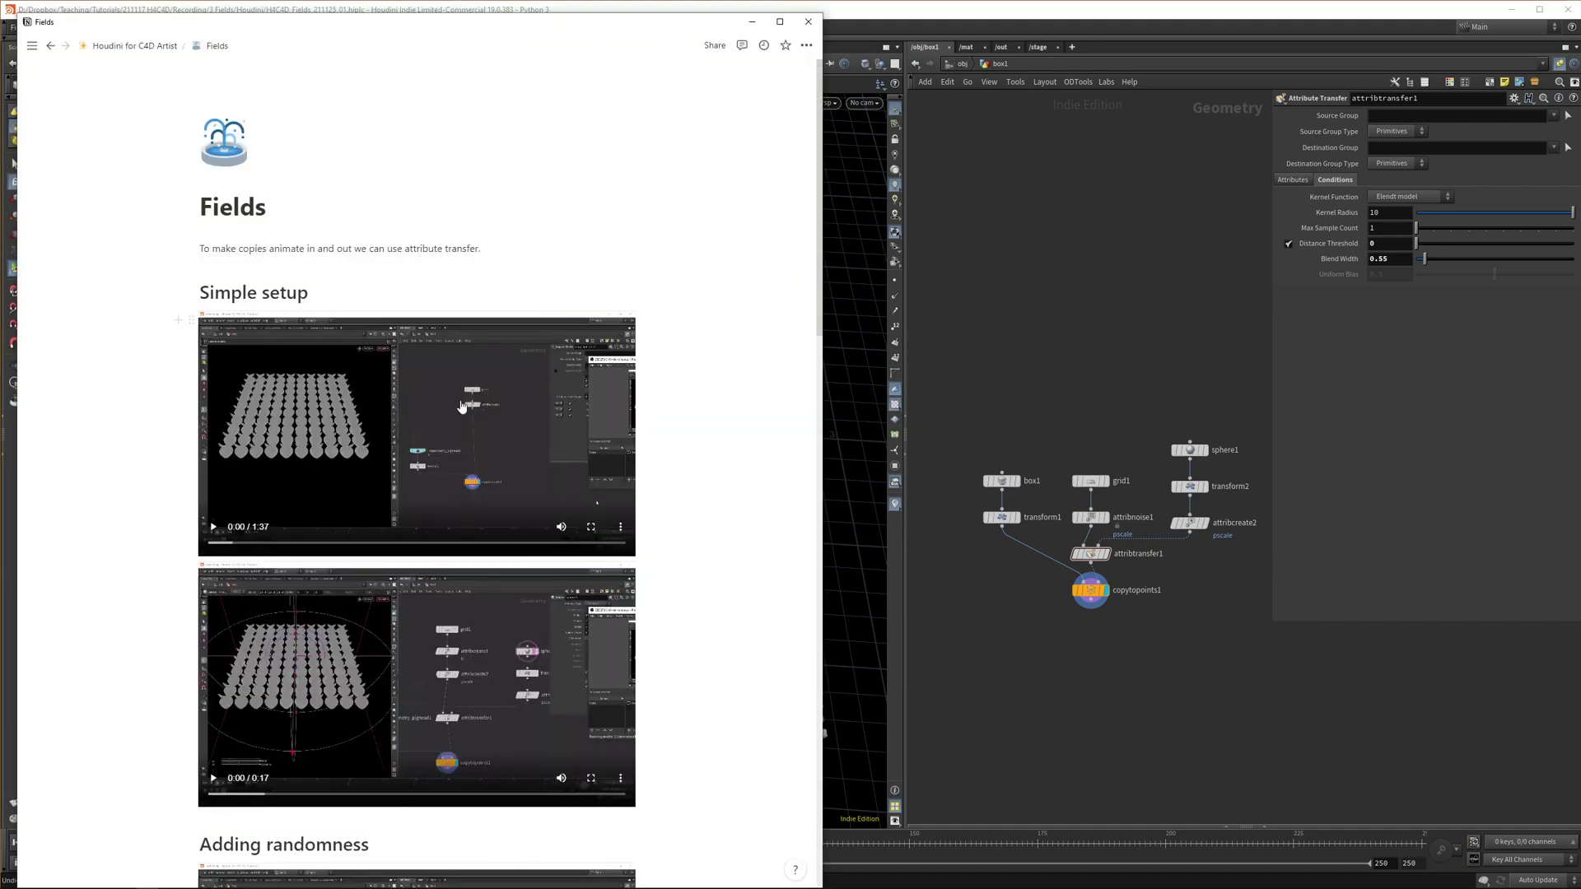
scroll(433, 397, down, 5)
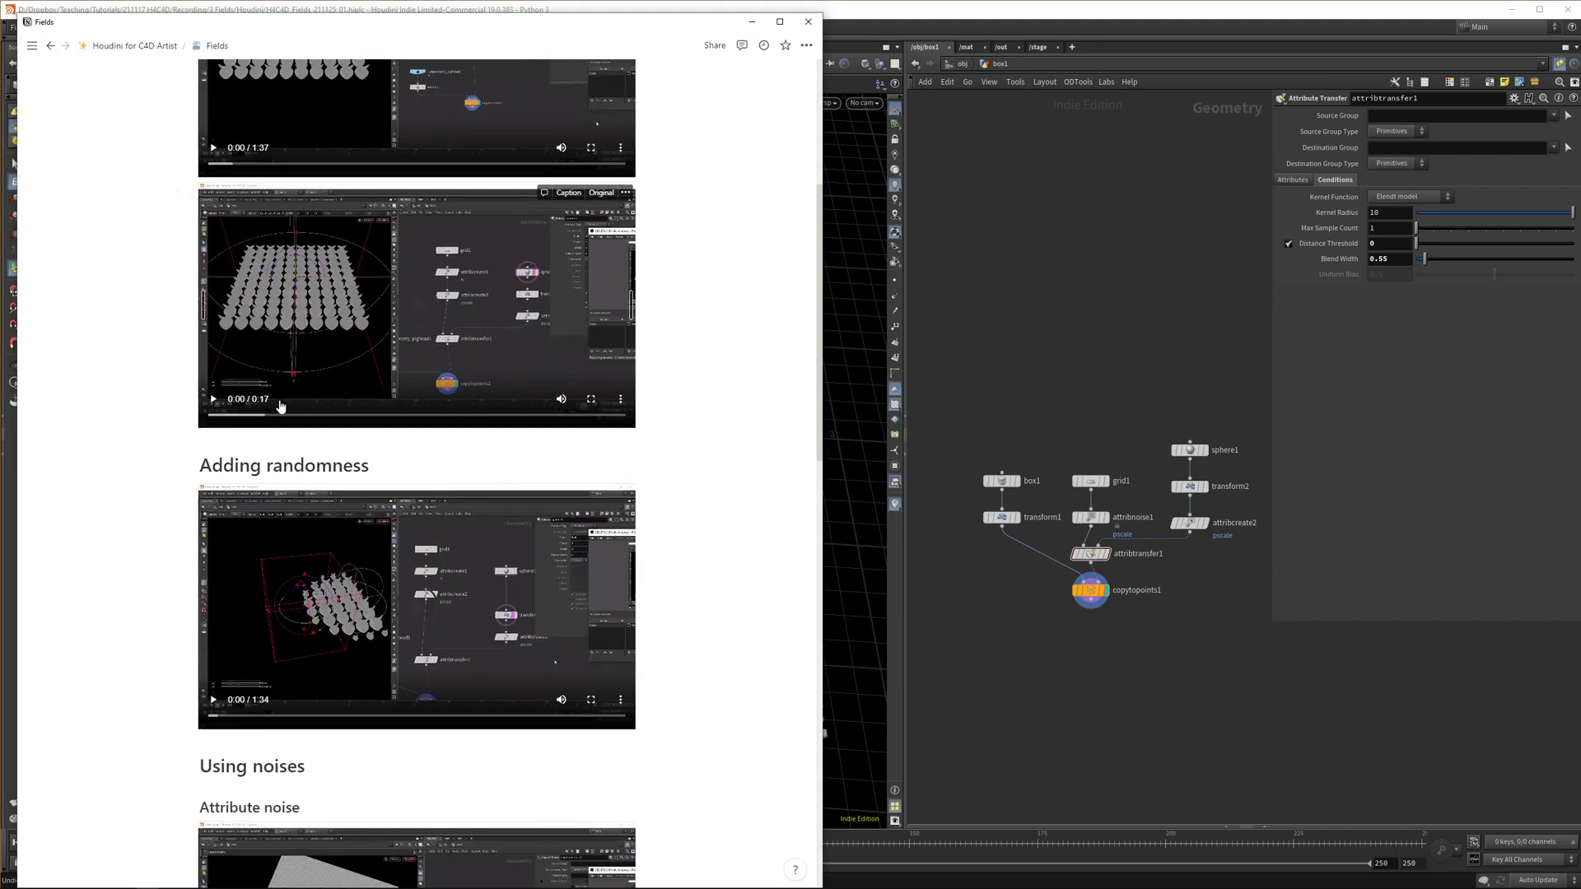
scroll(396, 313, down, 3)
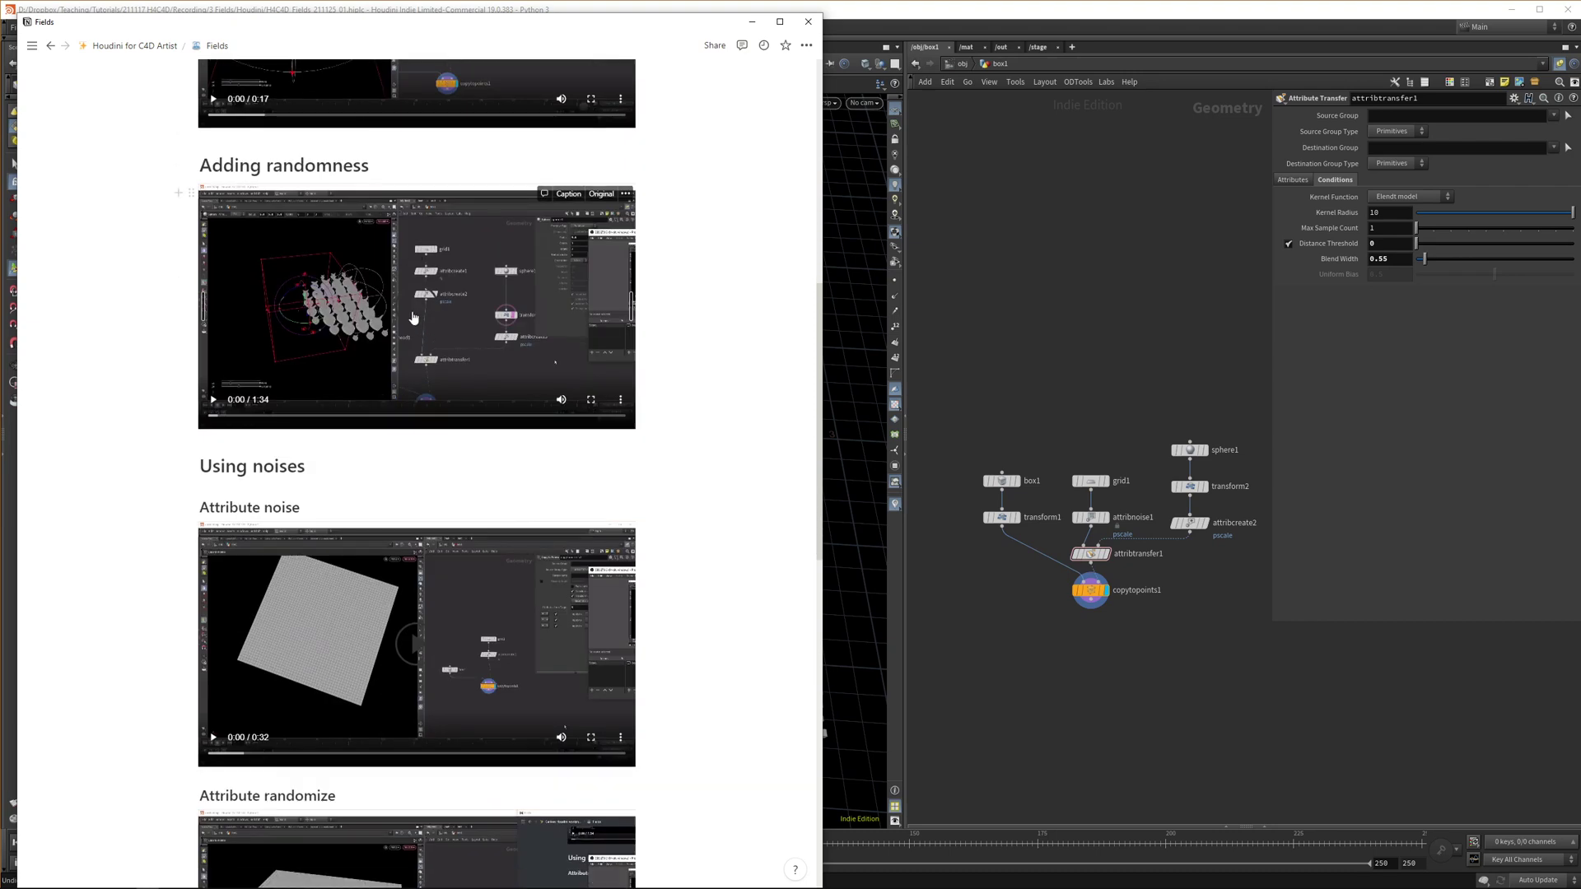
click(414, 318)
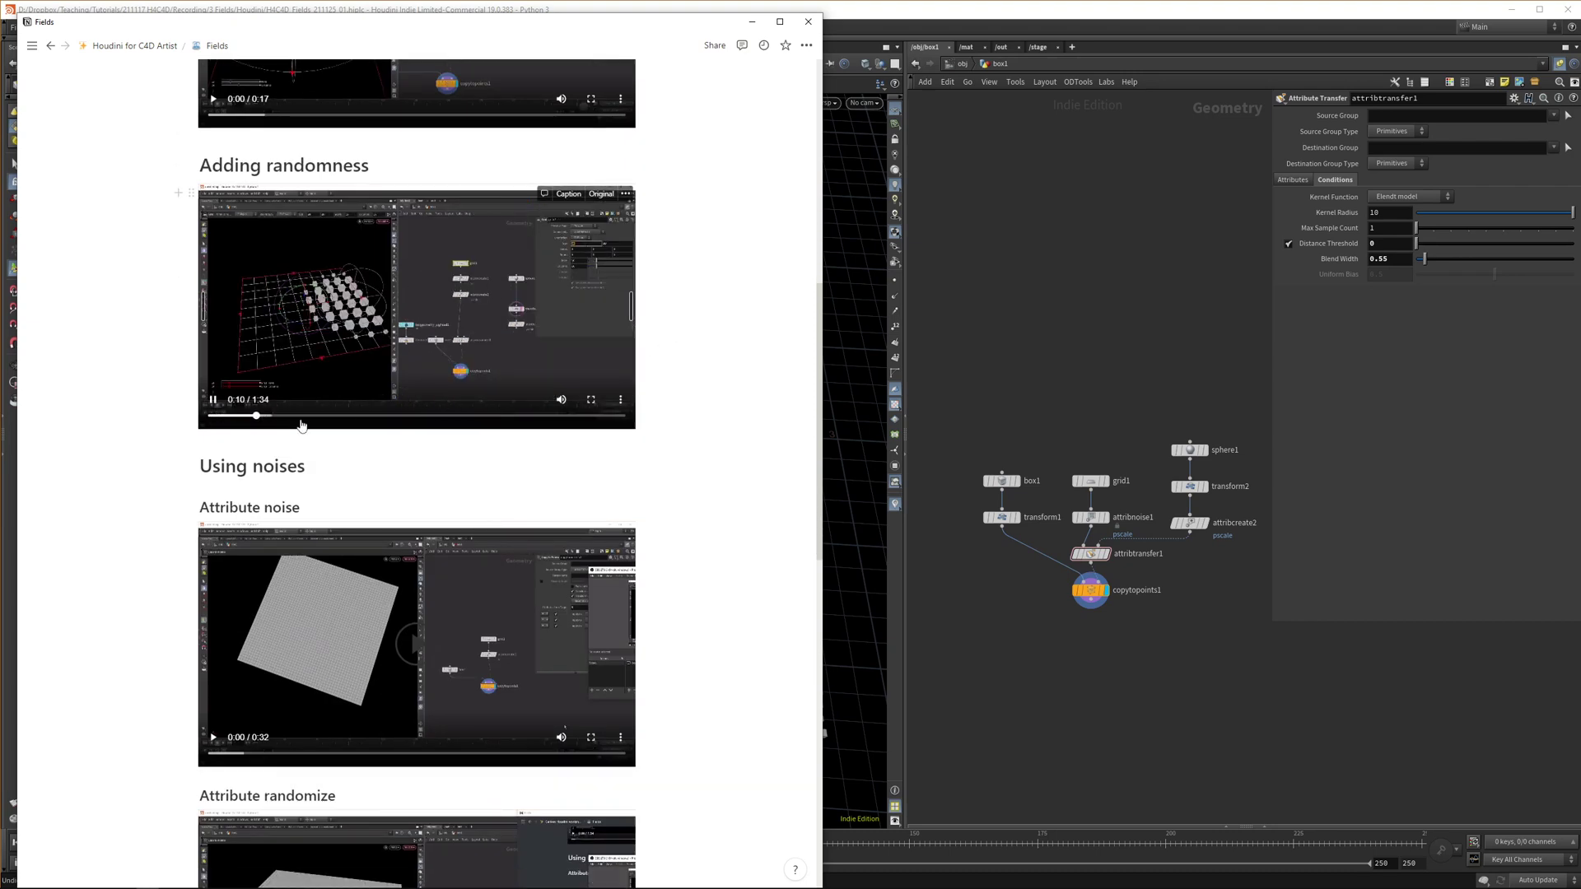
click(338, 416)
click(428, 417)
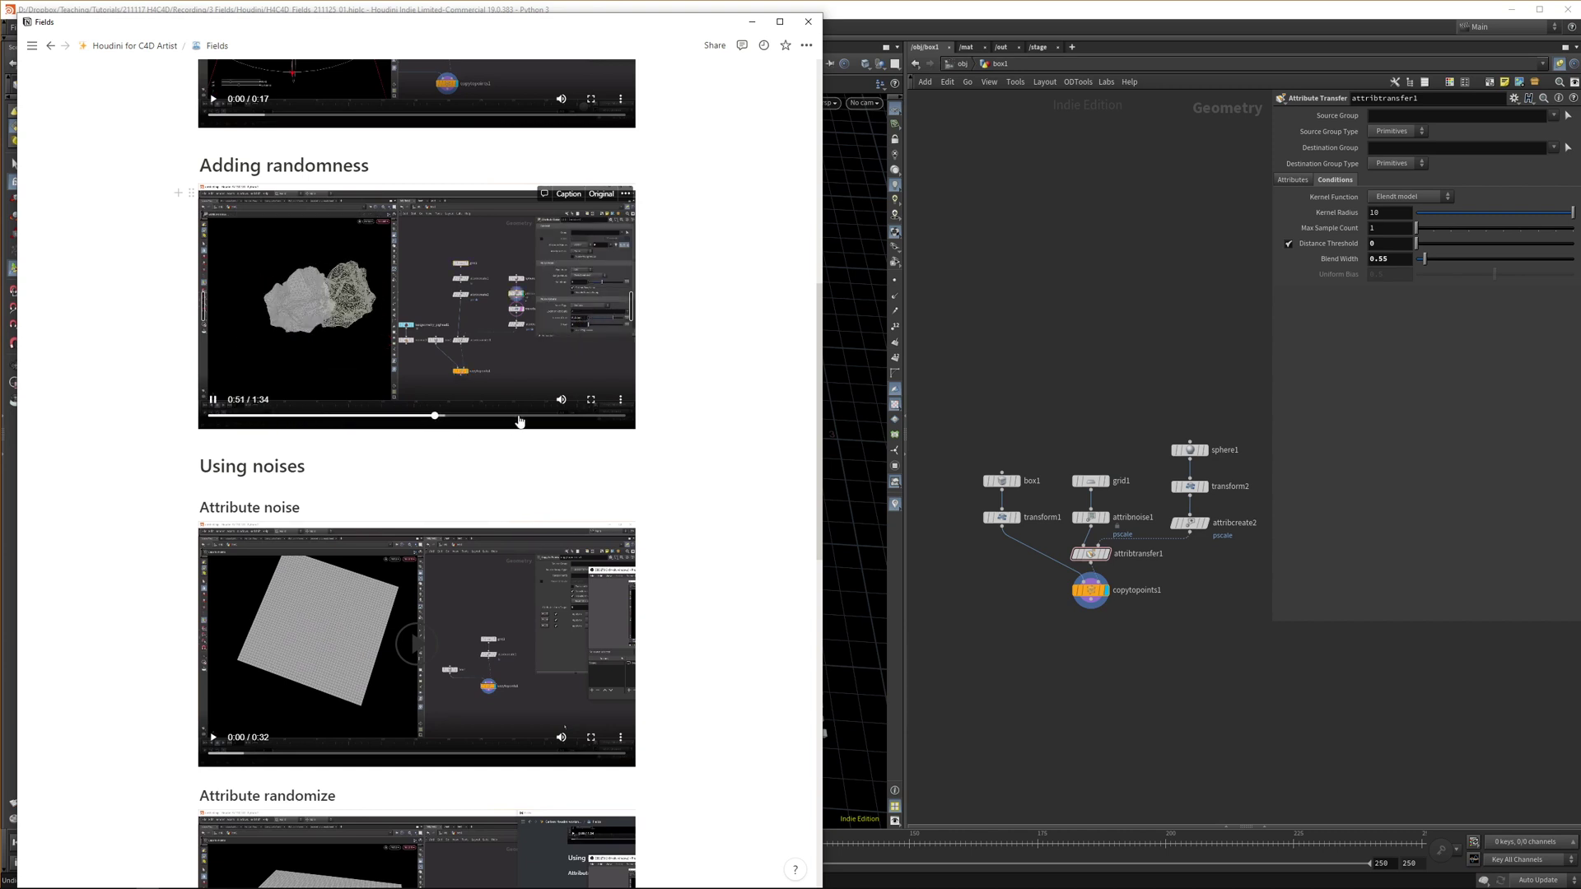
- Open the Basic info page of the Houdini for C4D Artist notes and skim its sections through Viewing/shading modes
click(134, 46)
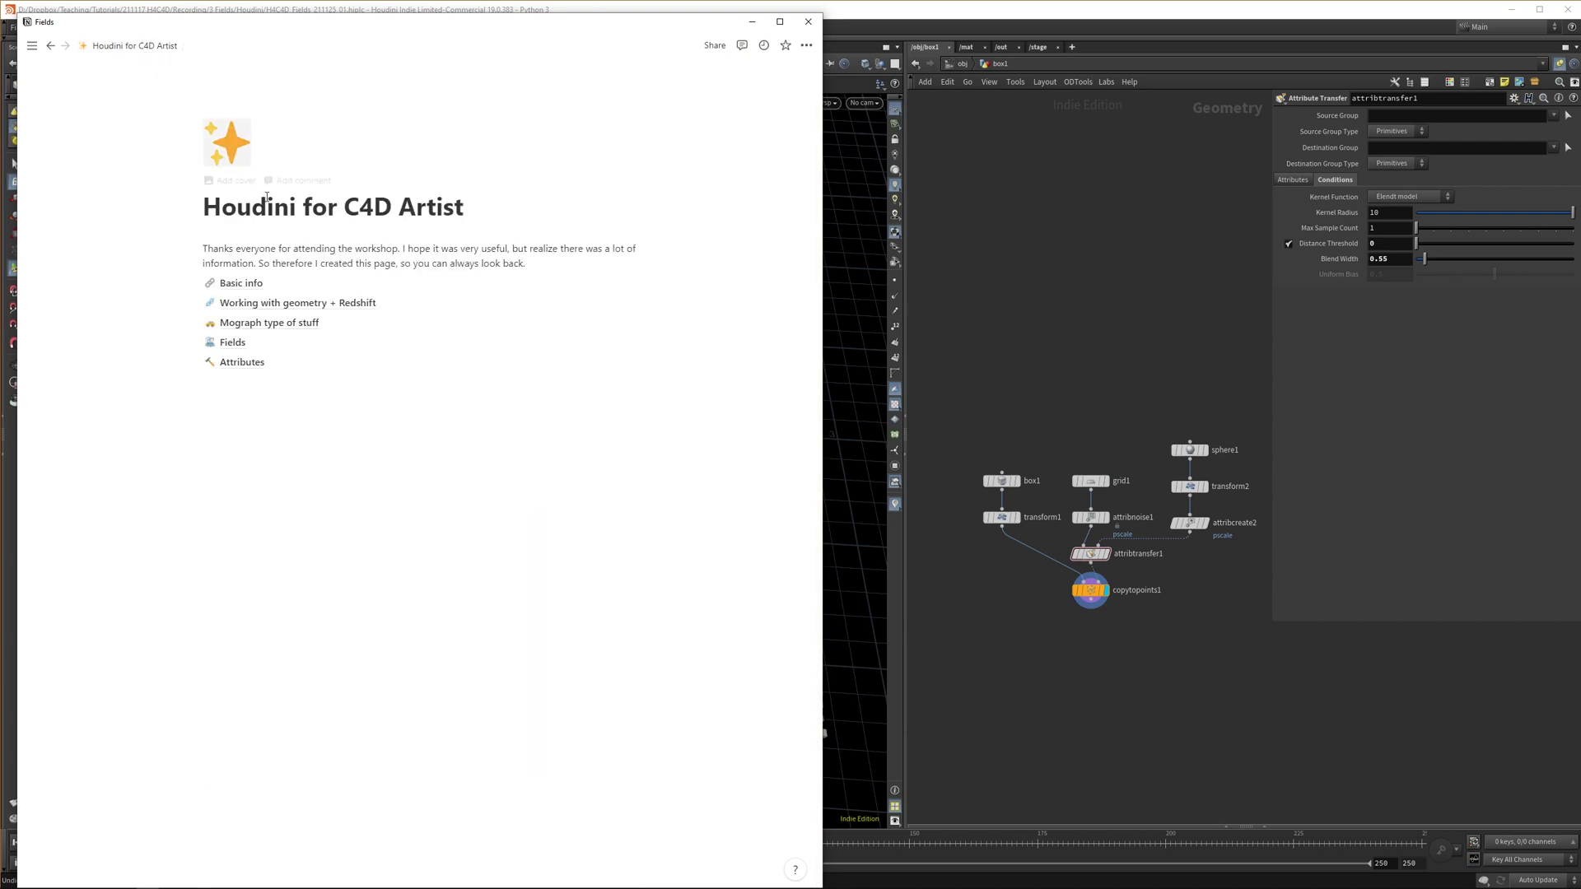
click(251, 283)
scroll(157, 362, down, 15)
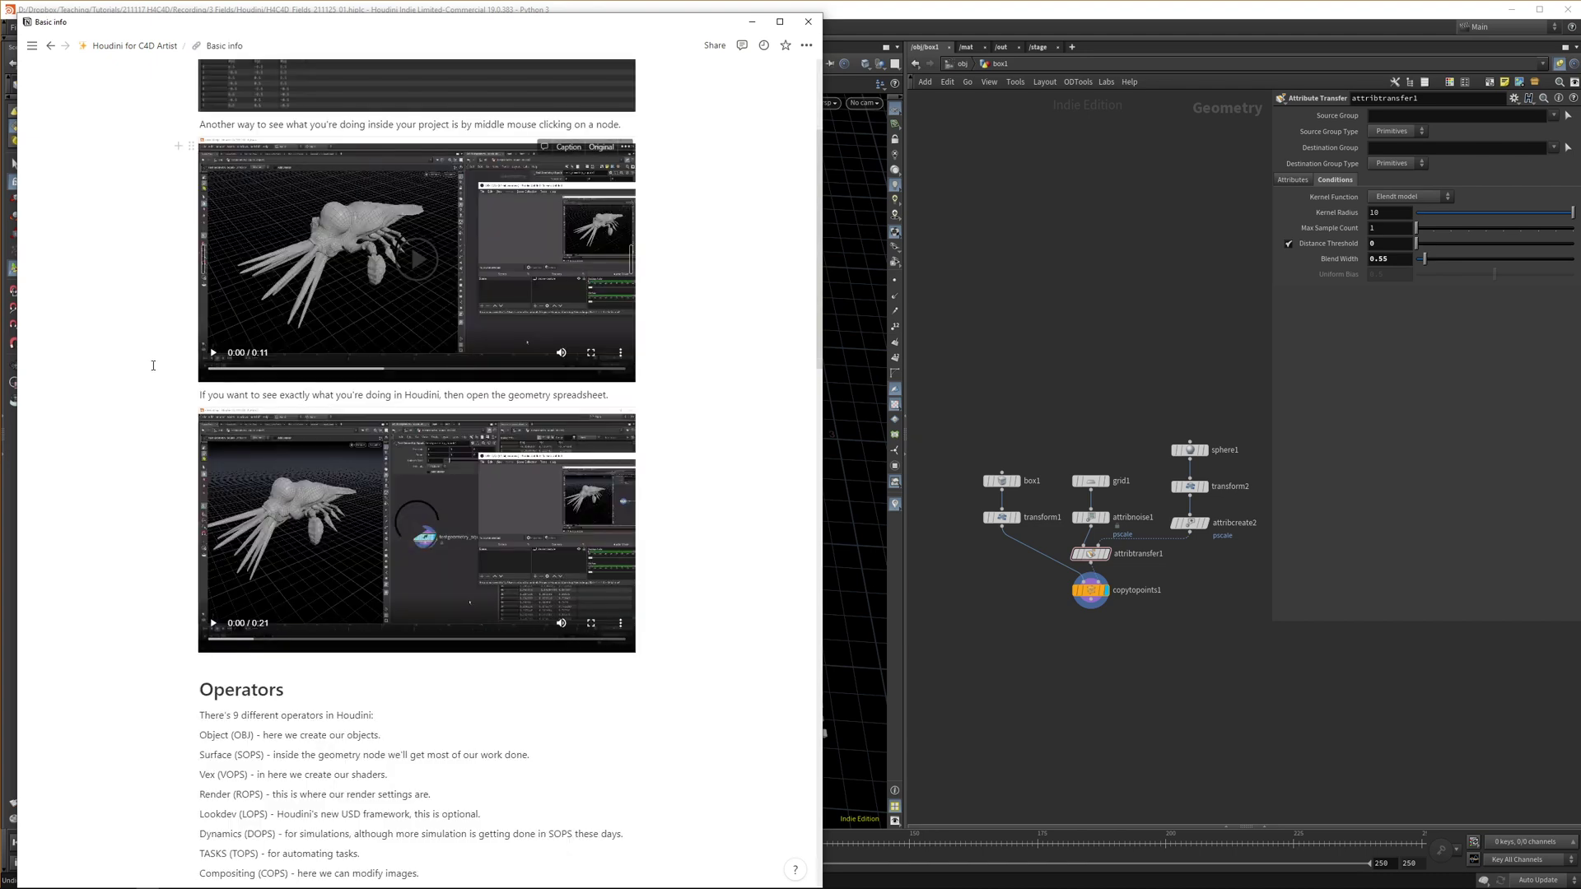
scroll(165, 360, down, 5)
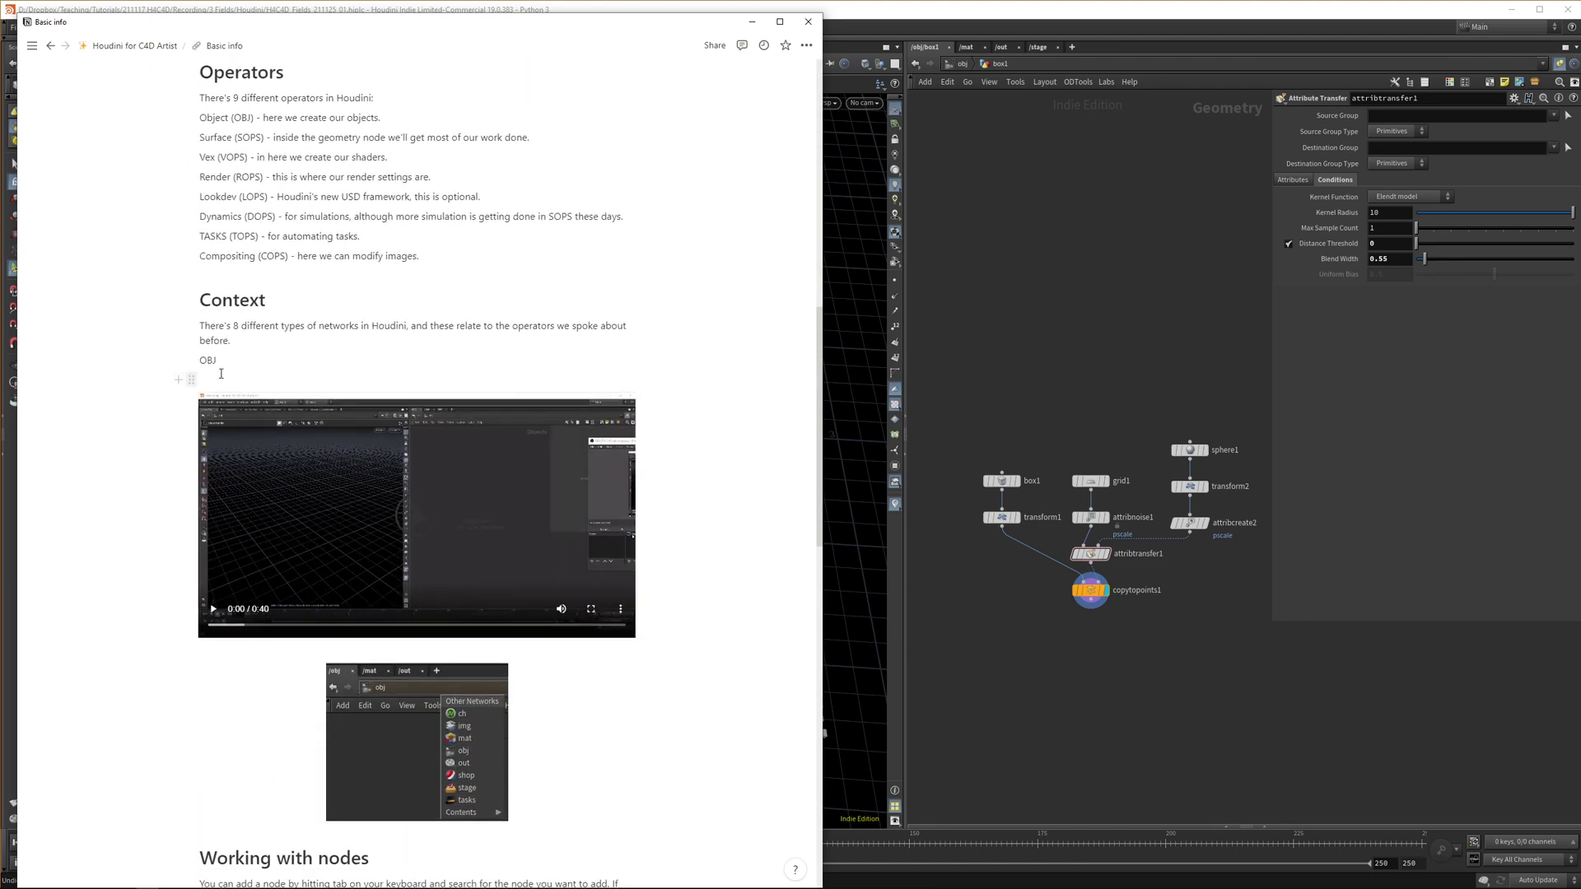
scroll(118, 561, down, 10)
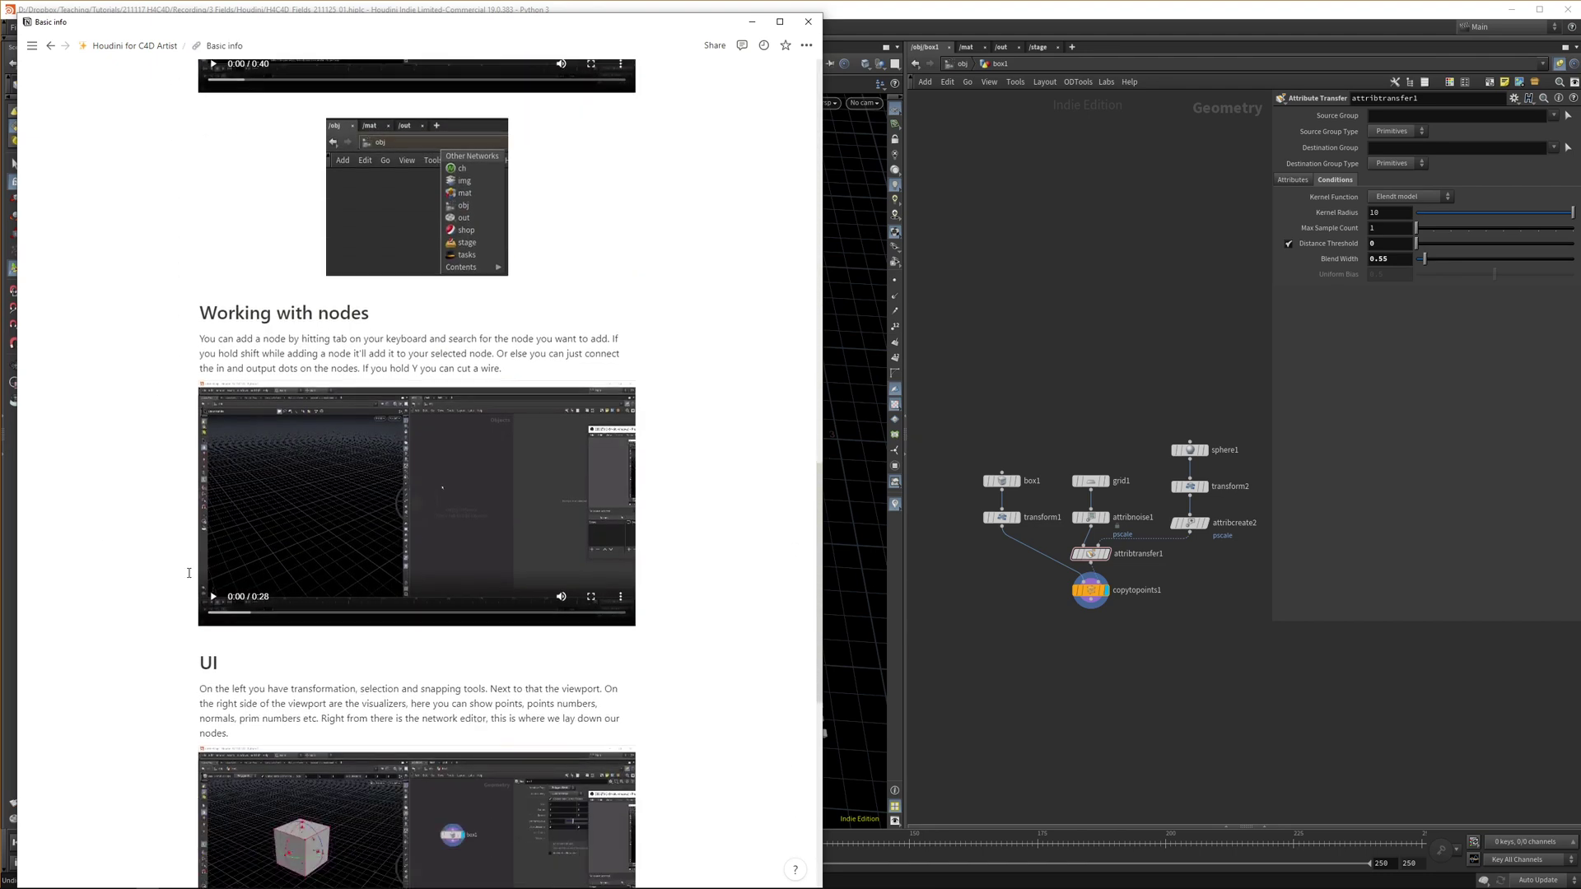
scroll(116, 518, down, 5)
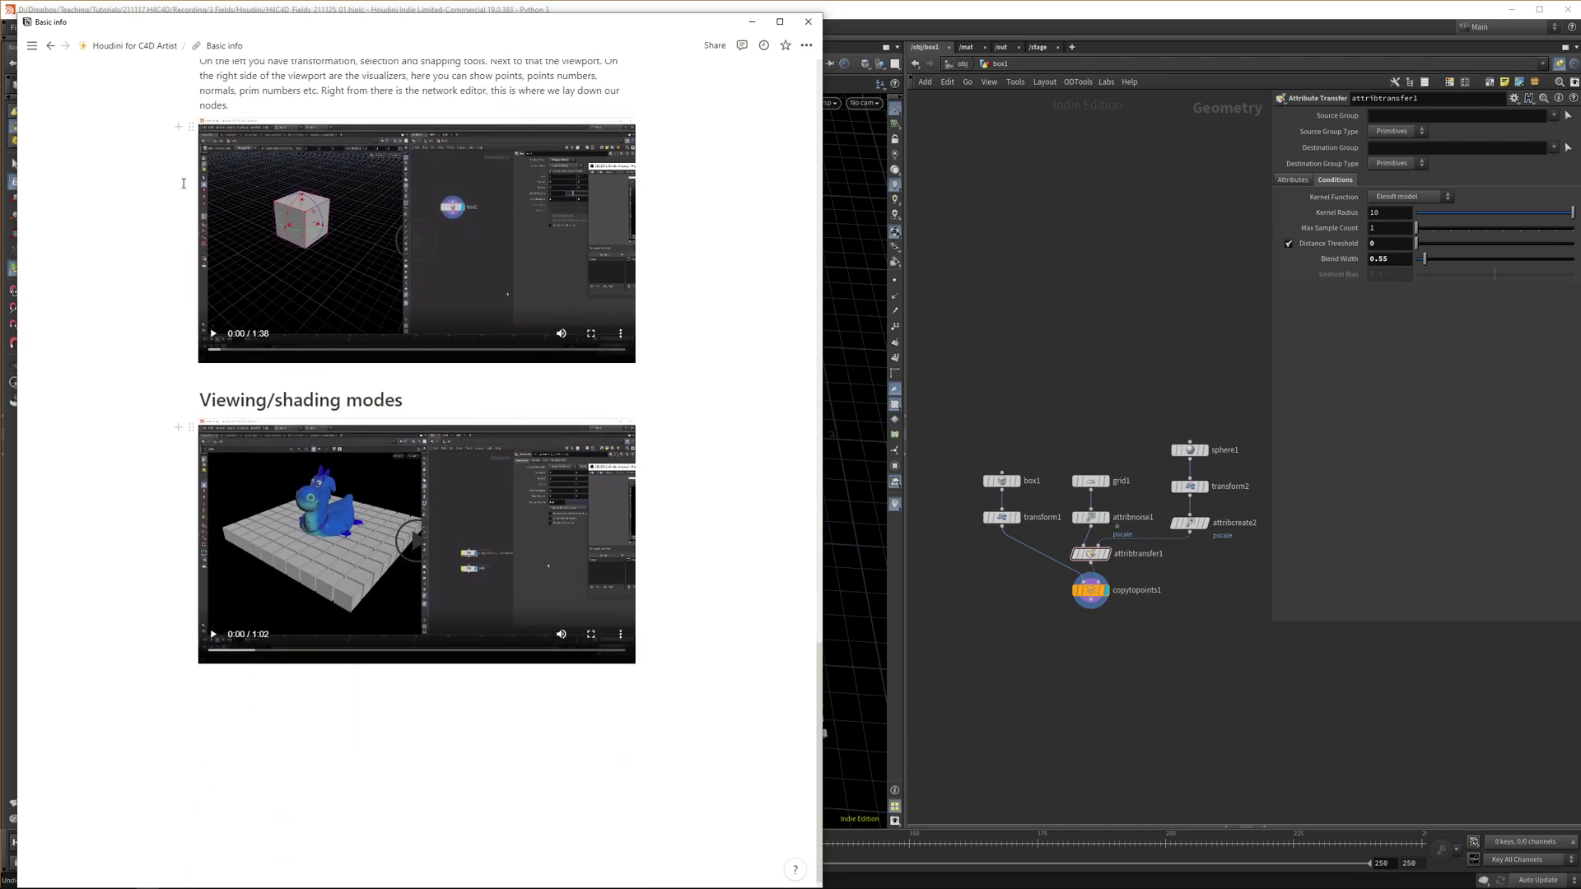
- Skim the Mograph type of stuff page and open the Attributes page in the Houdini for C4D Artist notes
click(132, 45)
click(255, 324)
scroll(313, 371, down, 3)
scroll(305, 384, down, 8)
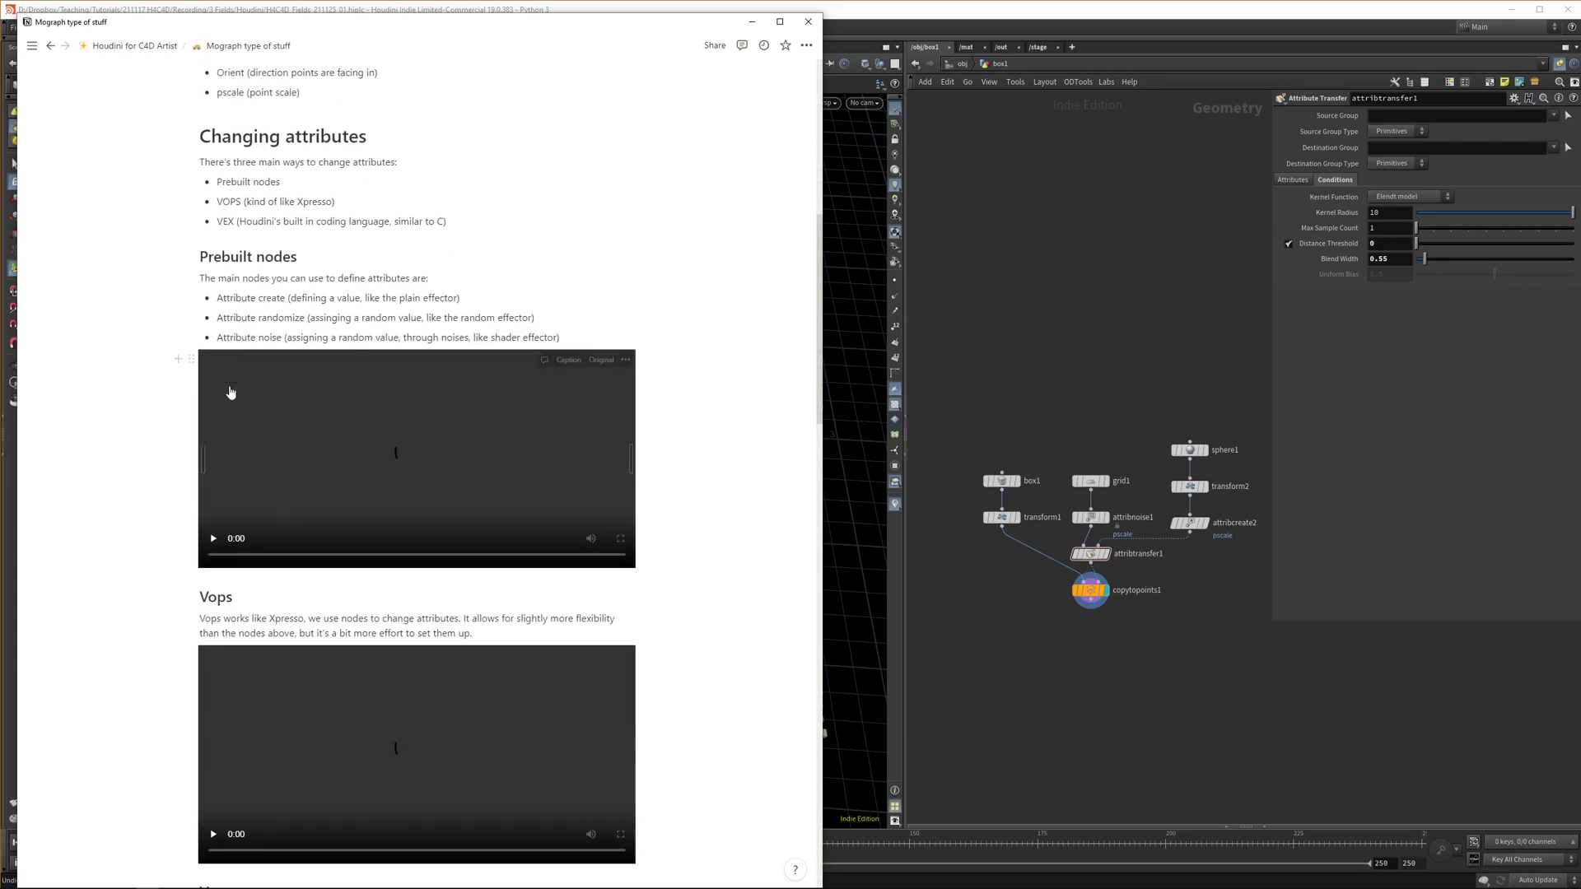
click(132, 45)
click(238, 367)
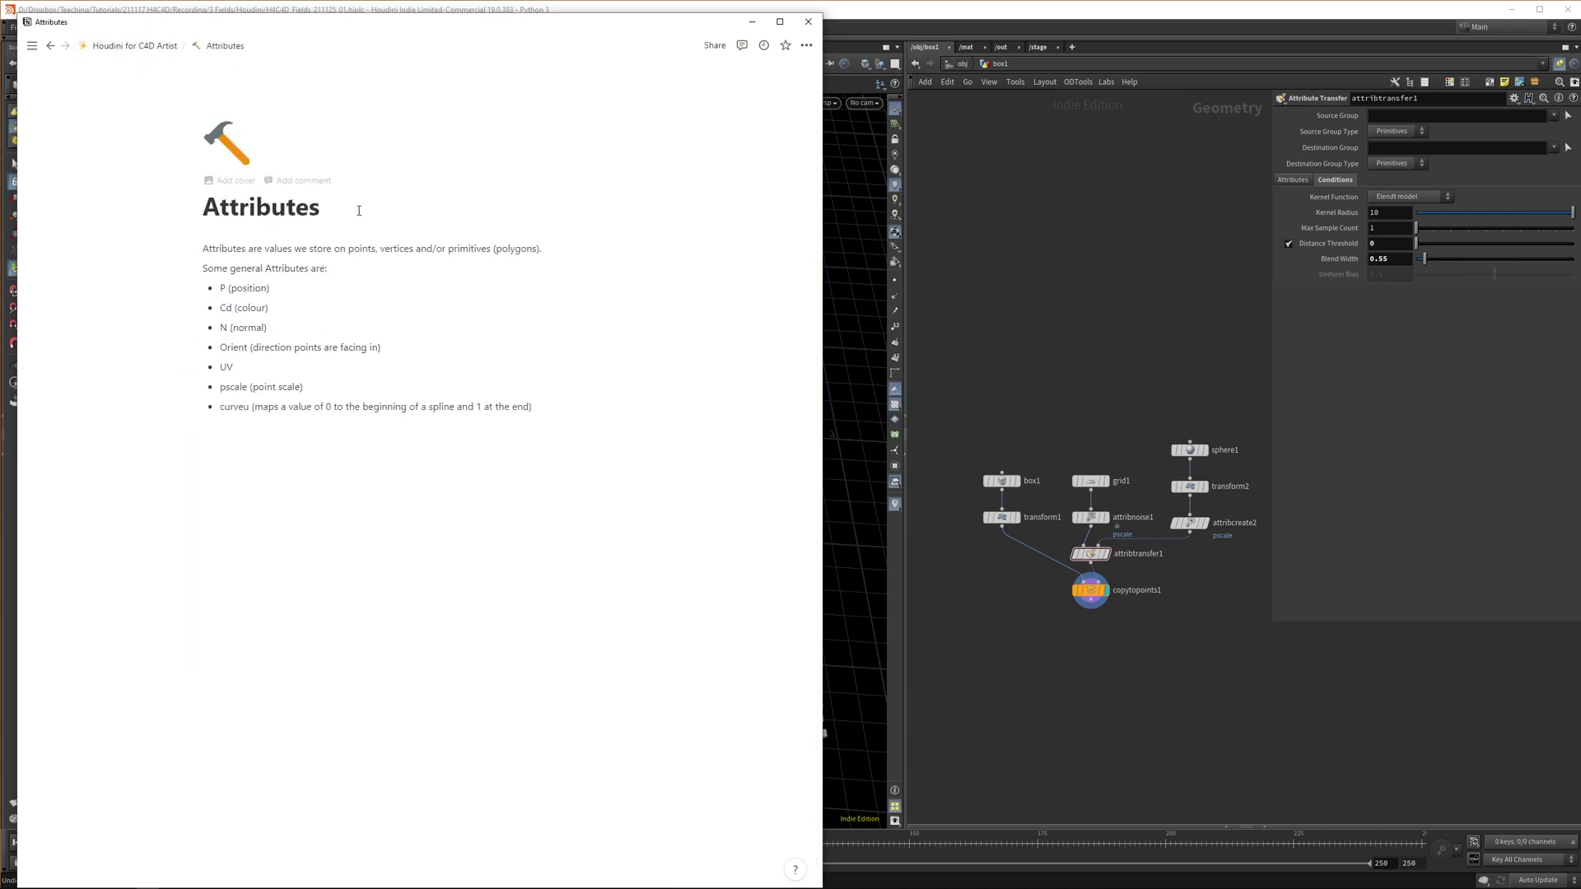